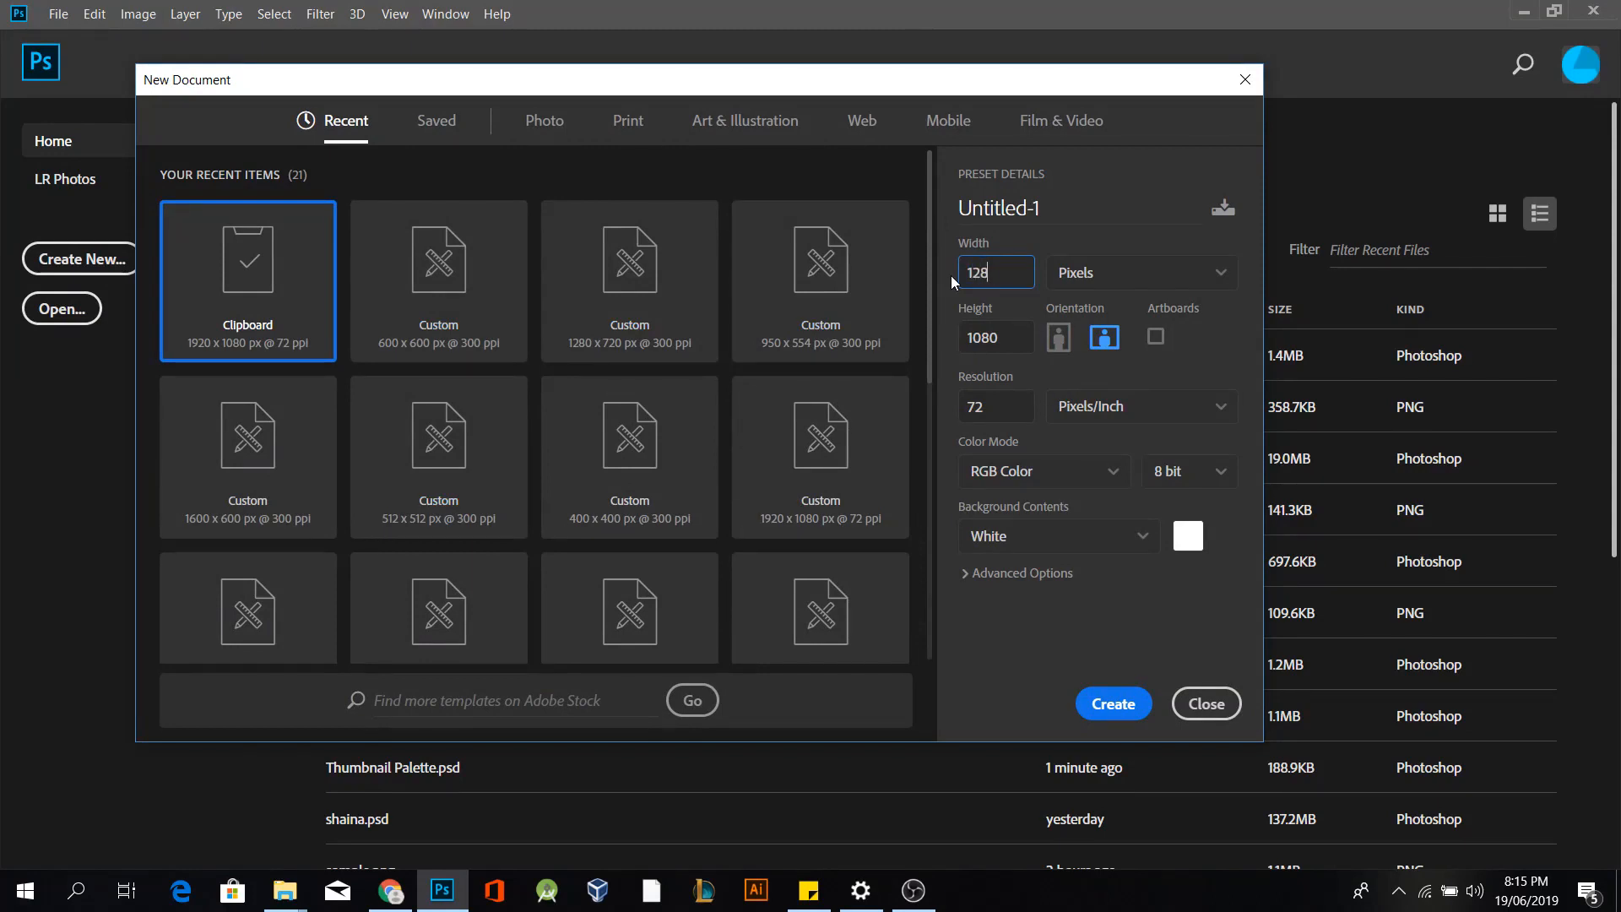
Create a new document 1280 px wide and 720 px high at 300 pixels/inch
{"action": "left_click", "coordinate": [1007, 337]}
{"action": "type", "text": "720"}
{"action": "left_click", "coordinate": [993, 416]}
{"action": "type", "text": "300"}
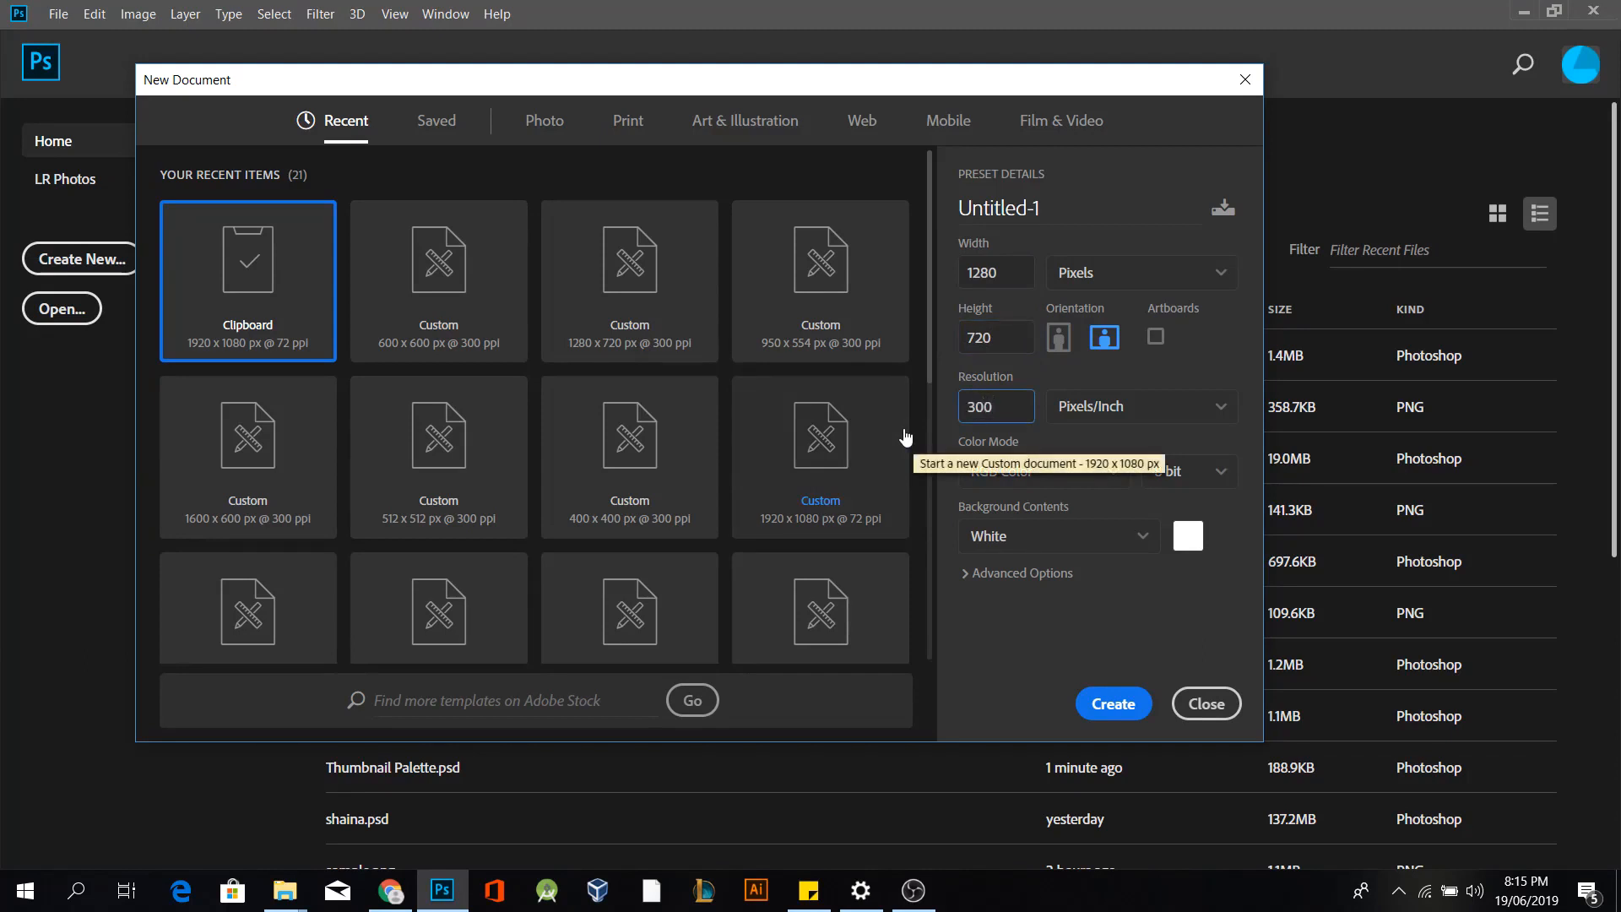
{"action": "left_click", "coordinate": [1109, 701]}
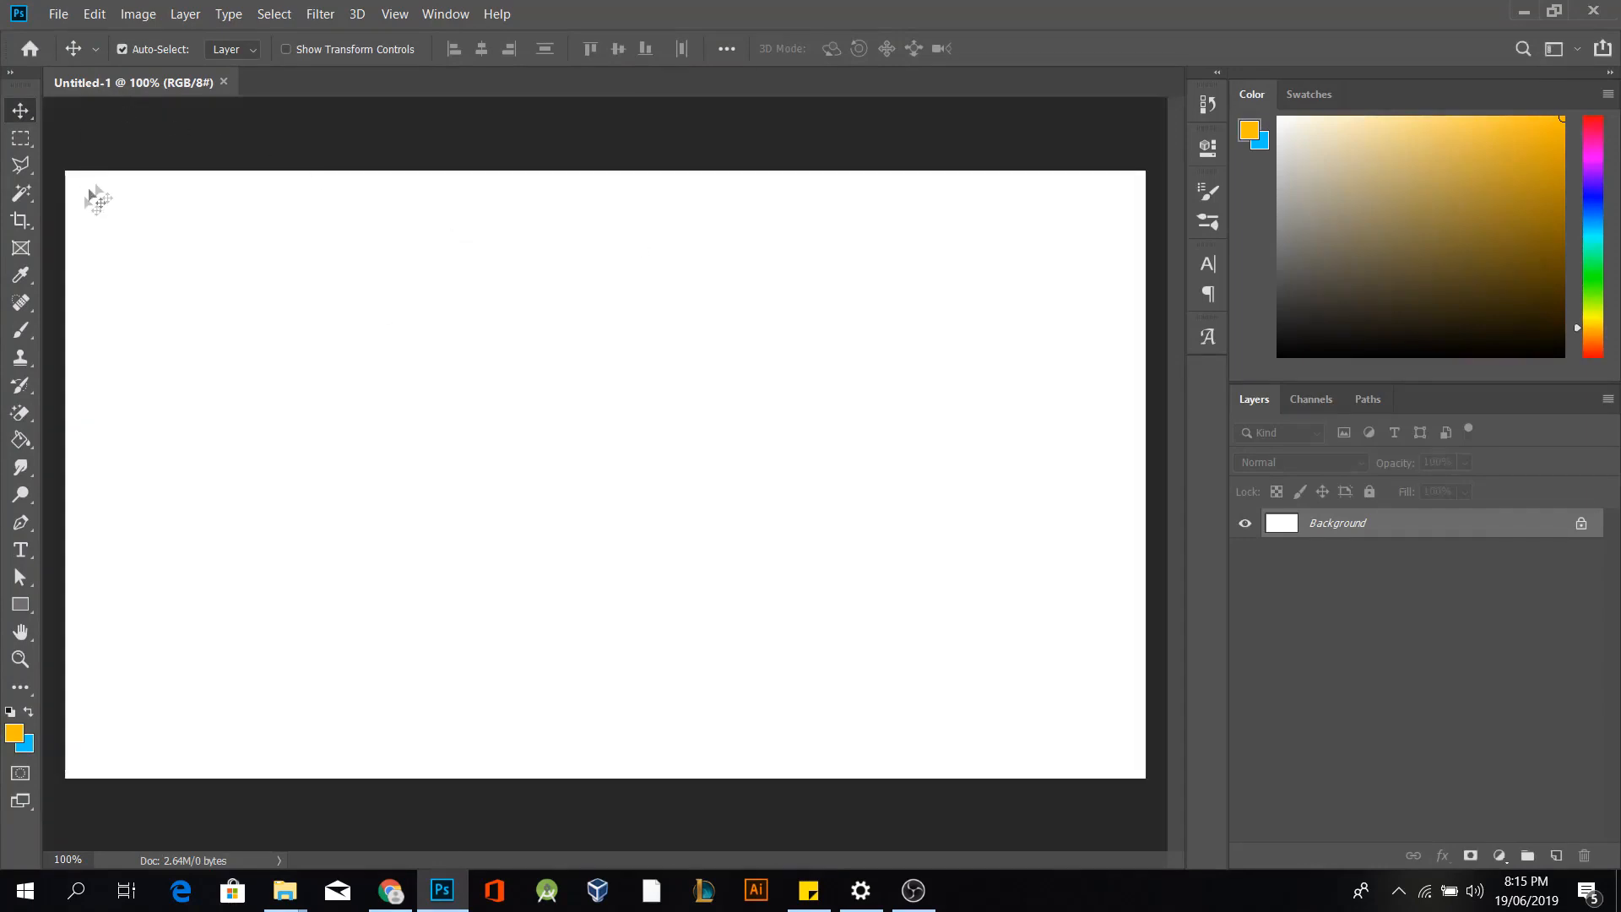
{"action": "left_click", "coordinate": [19, 446]}
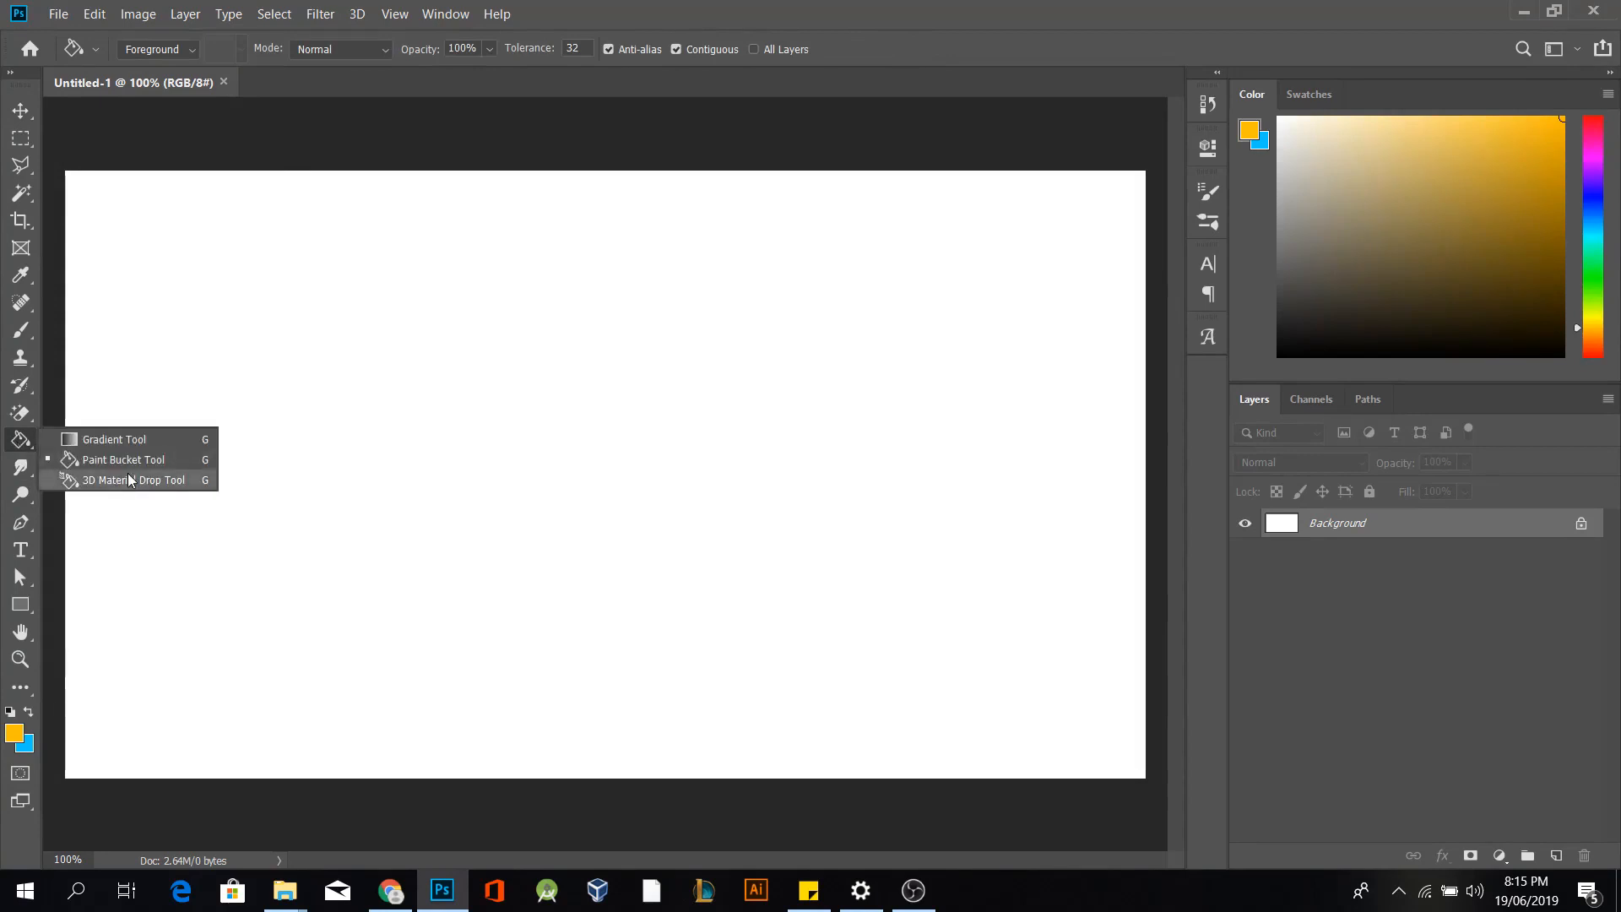
{"action": "left_click", "coordinate": [123, 460]}
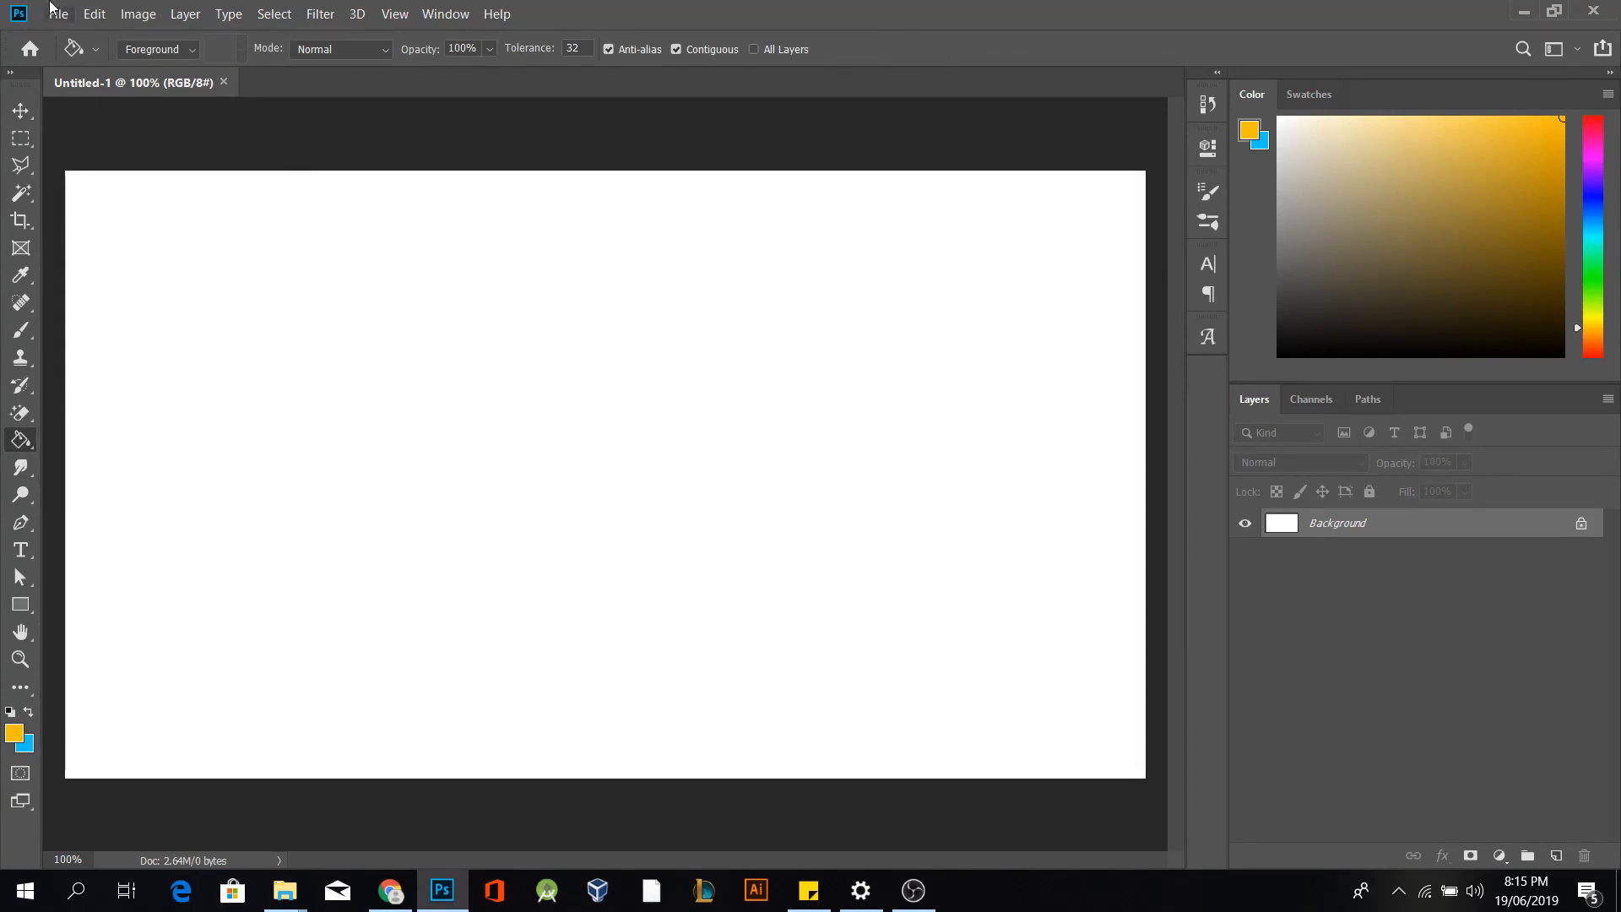
Open the Thumbnail Palette.png image from the vexell folder in Downloads
{"action": "left_click", "coordinate": [56, 13]}
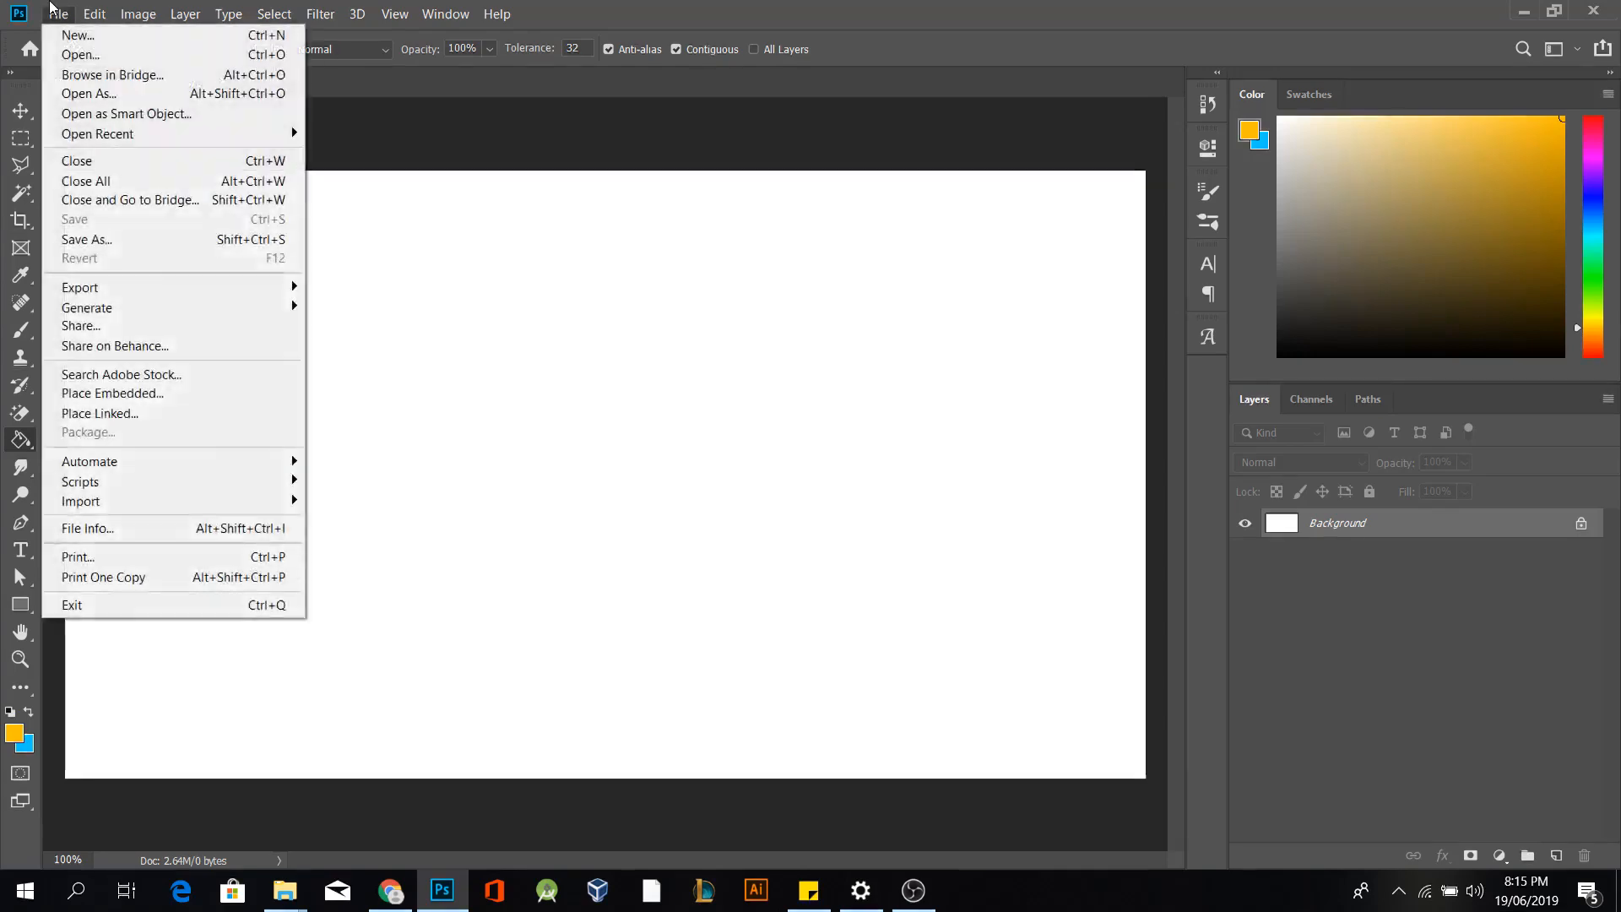
{"action": "left_click", "coordinate": [72, 55]}
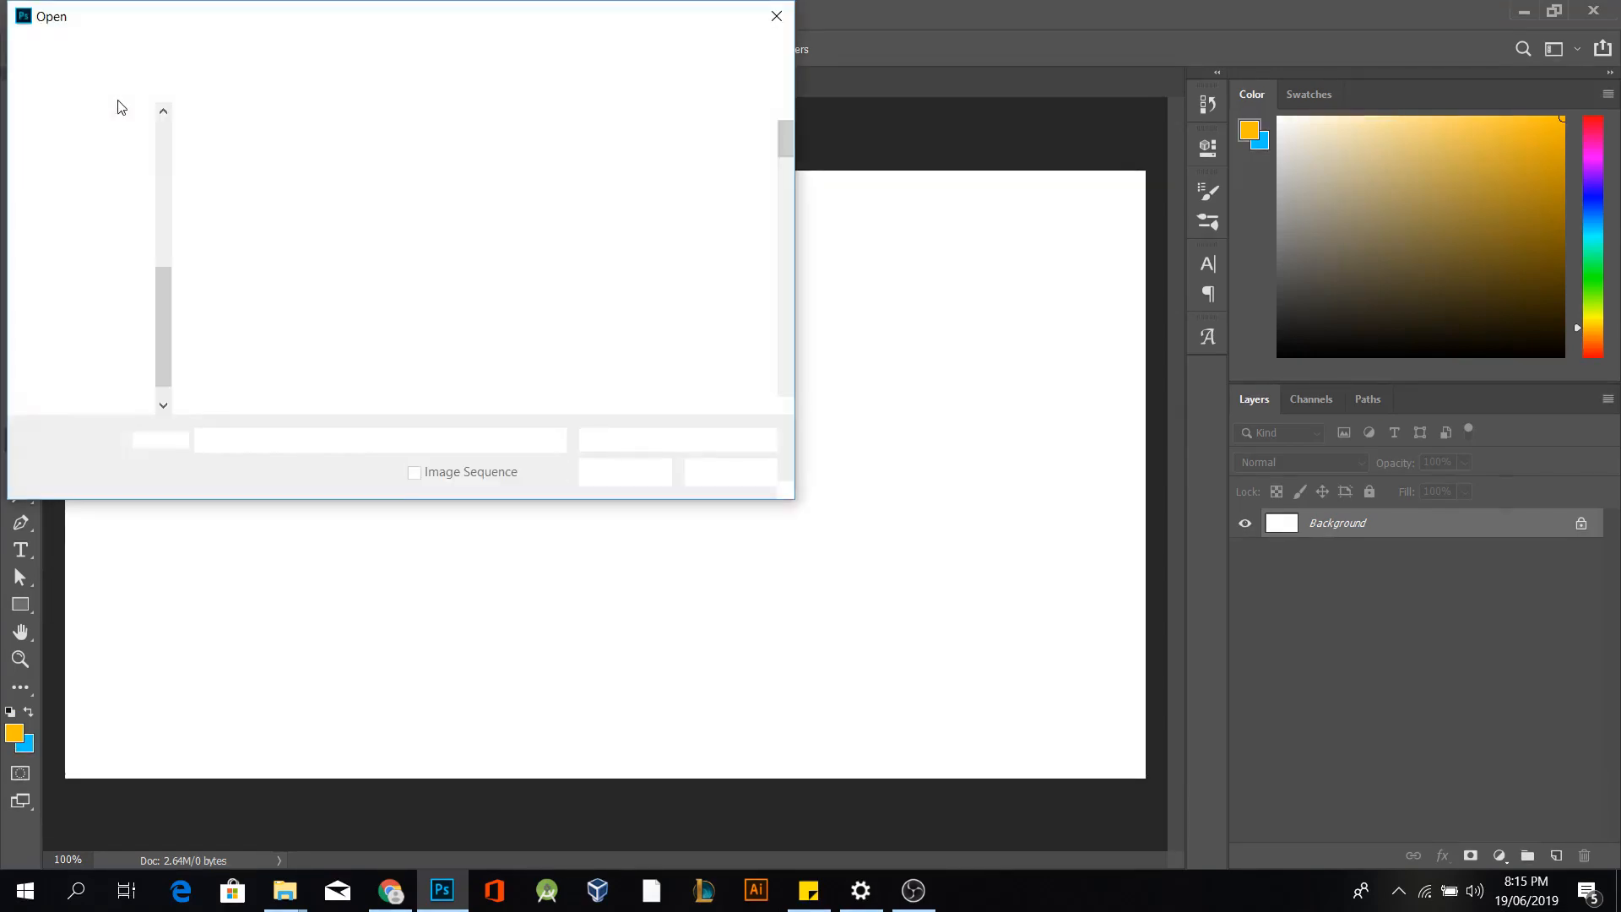
{"action": "scroll", "coordinate": [694, 256], "scroll_direction": "down", "scroll_amount": 3}
{"action": "scroll", "coordinate": [694, 255], "scroll_direction": "down", "scroll_amount": 2}
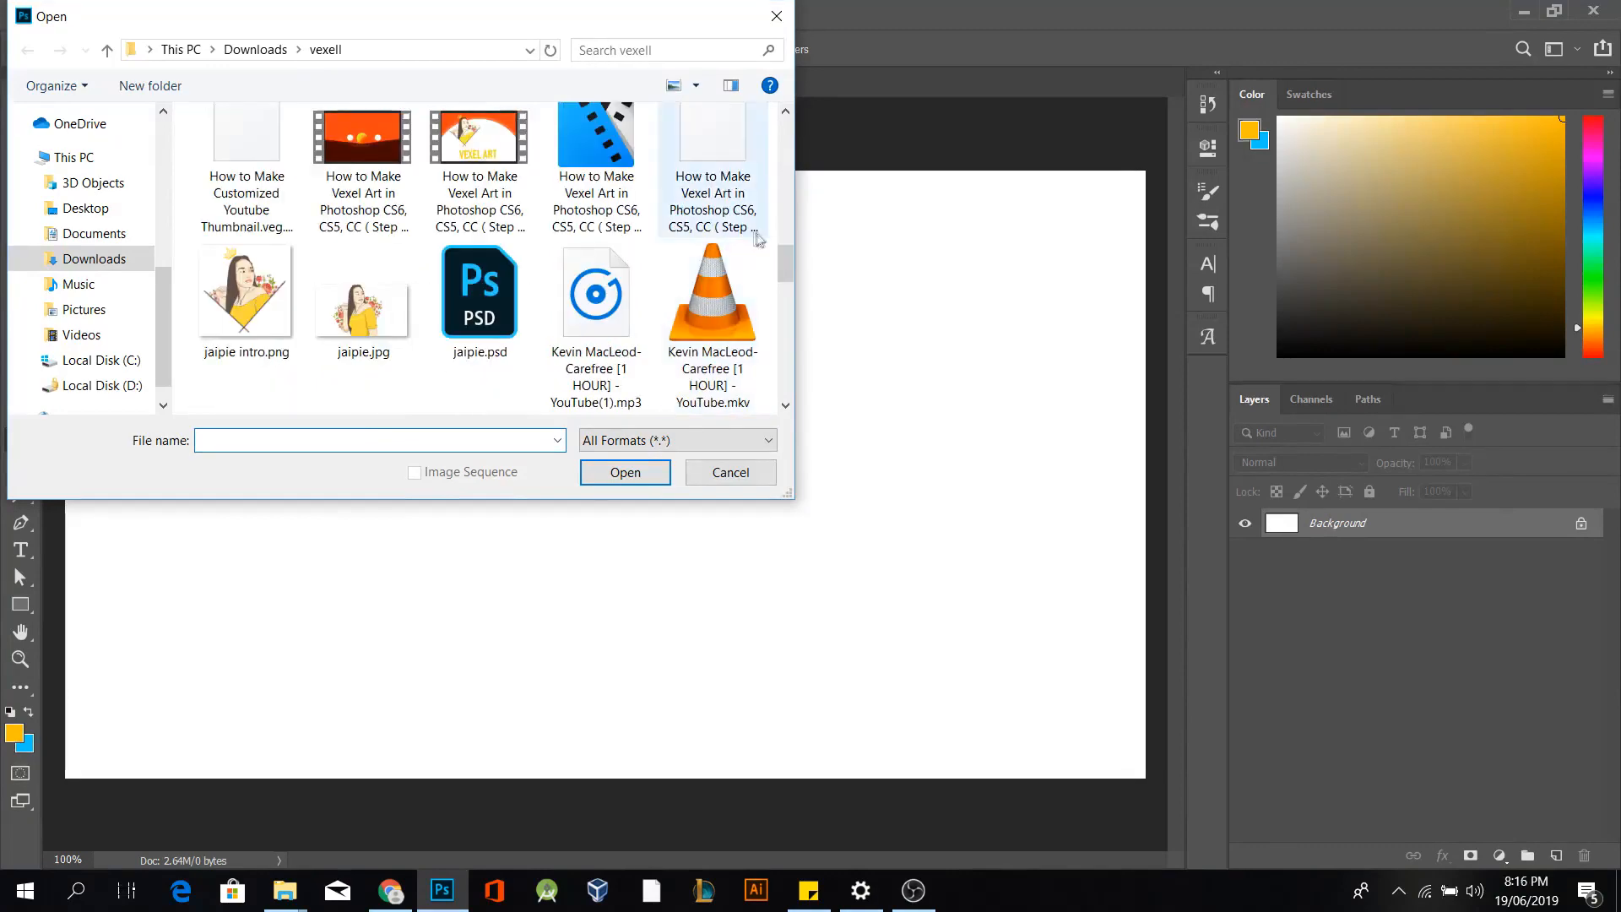
{"action": "left_click_drag", "start_coordinate": [791, 262], "coordinate": [785, 400]}
{"action": "scroll", "coordinate": [607, 278], "scroll_direction": "up", "scroll_amount": 6}
{"action": "left_click", "coordinate": [590, 338]}
{"action": "double_click", "coordinate": [589, 342]}
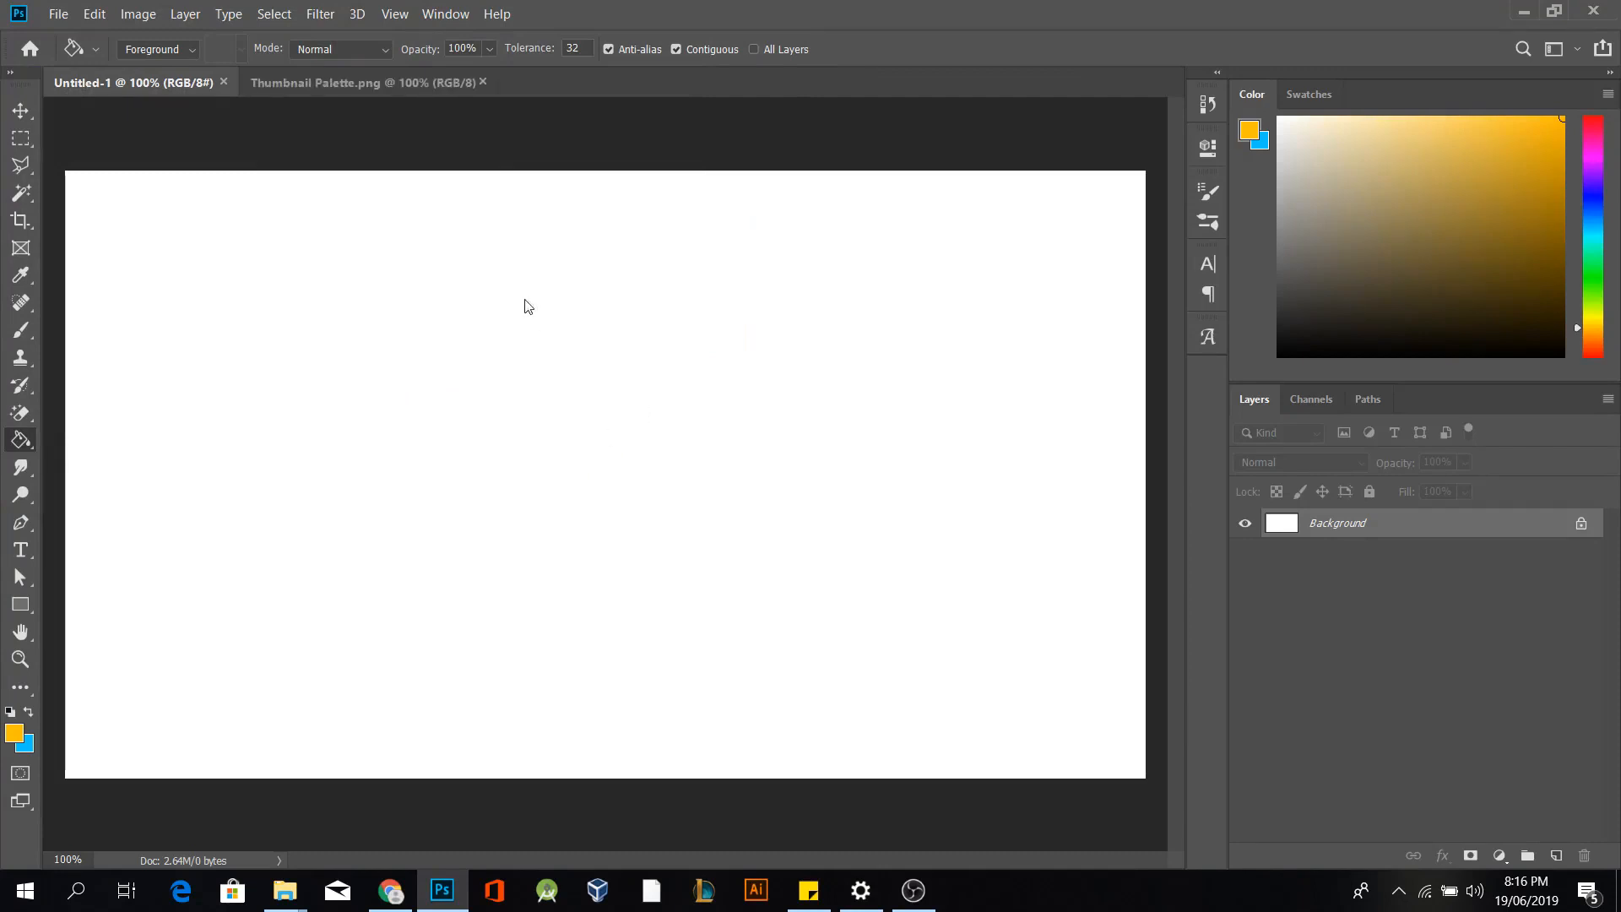
Copy the palette image into the Untitled-1 document and scale it down into the canvas's upper-left corner
{"action": "key", "text": "v"}
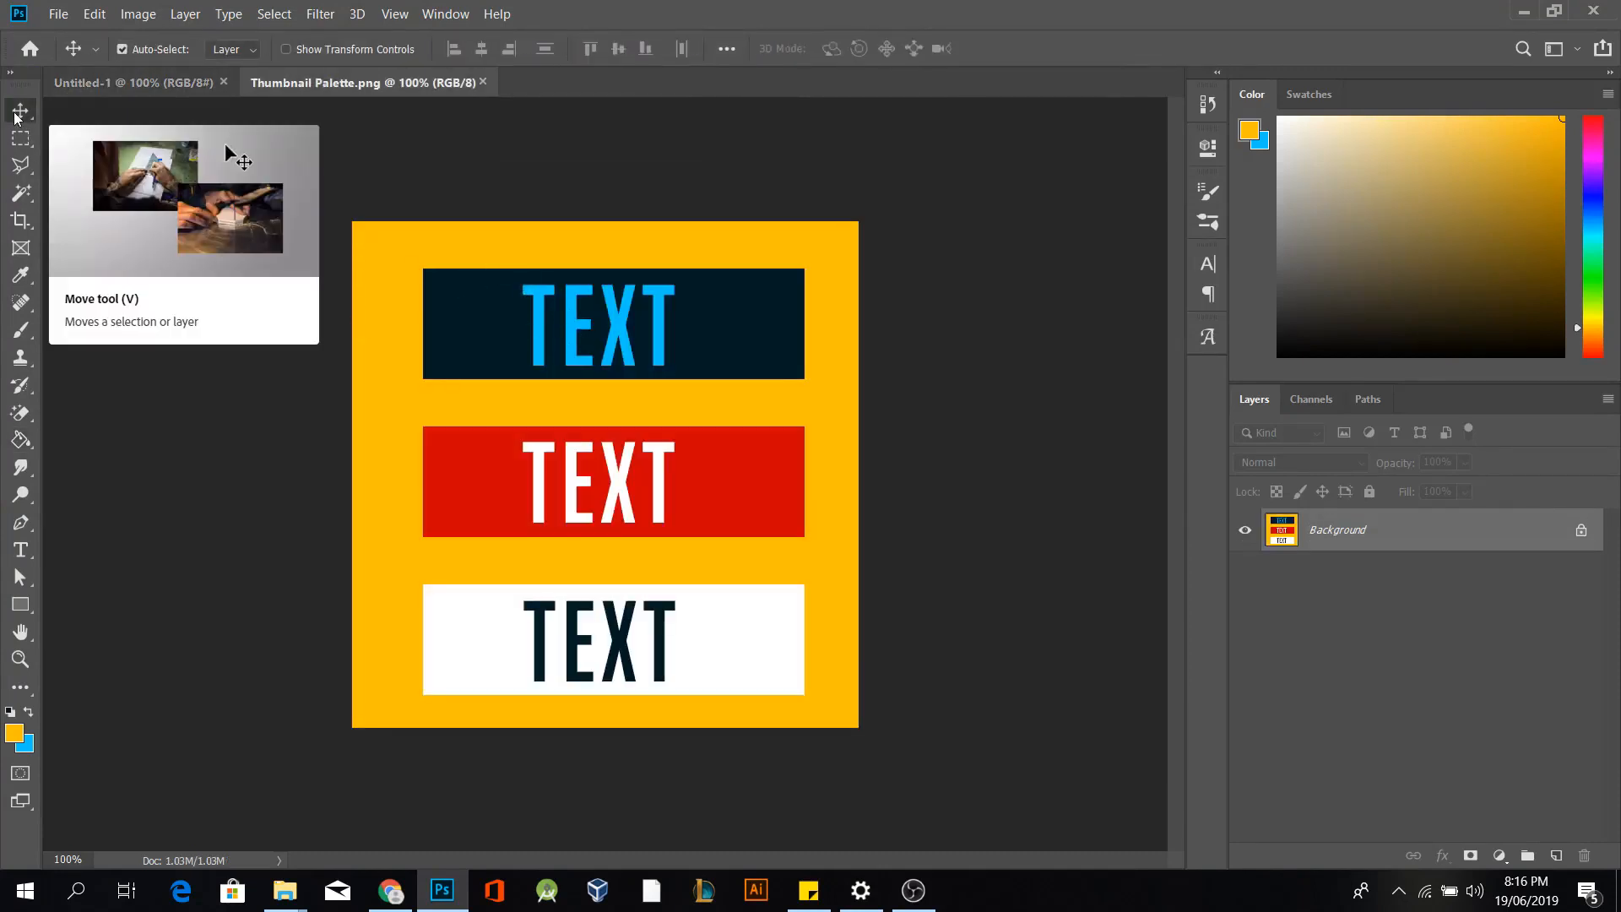
{"action": "left_click_drag", "start_coordinate": [636, 357], "coordinate": [664, 512]}
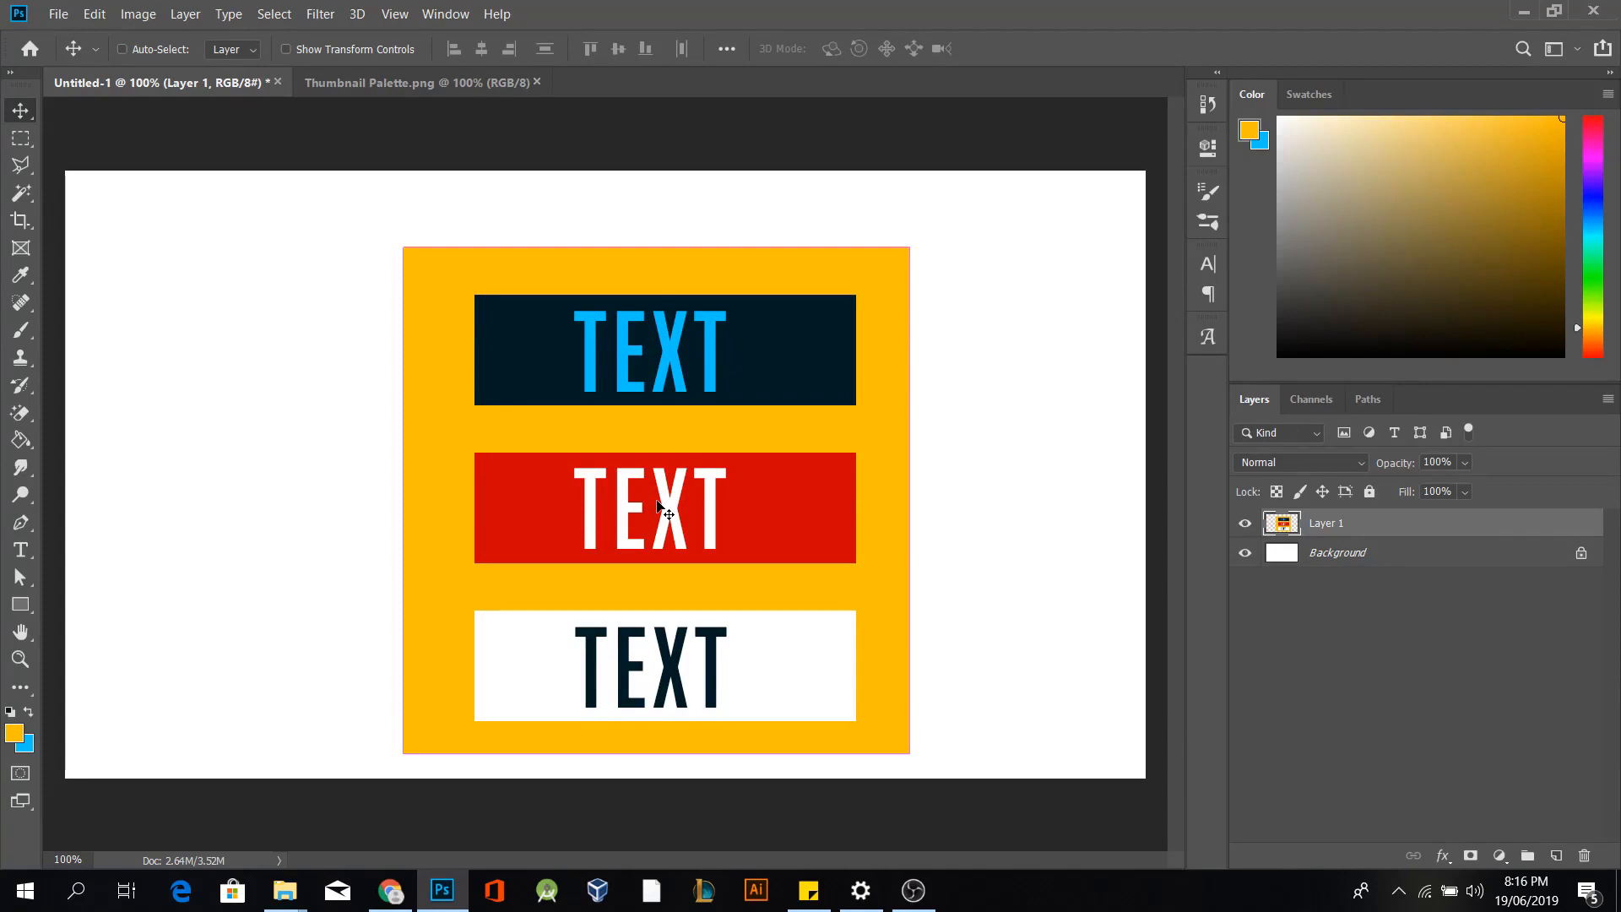
{"action": "key", "text": "ctrl+t"}
{"action": "left_click_drag", "start_coordinate": [909, 752], "coordinate": [209, 281]}
{"action": "key", "text": "Return"}
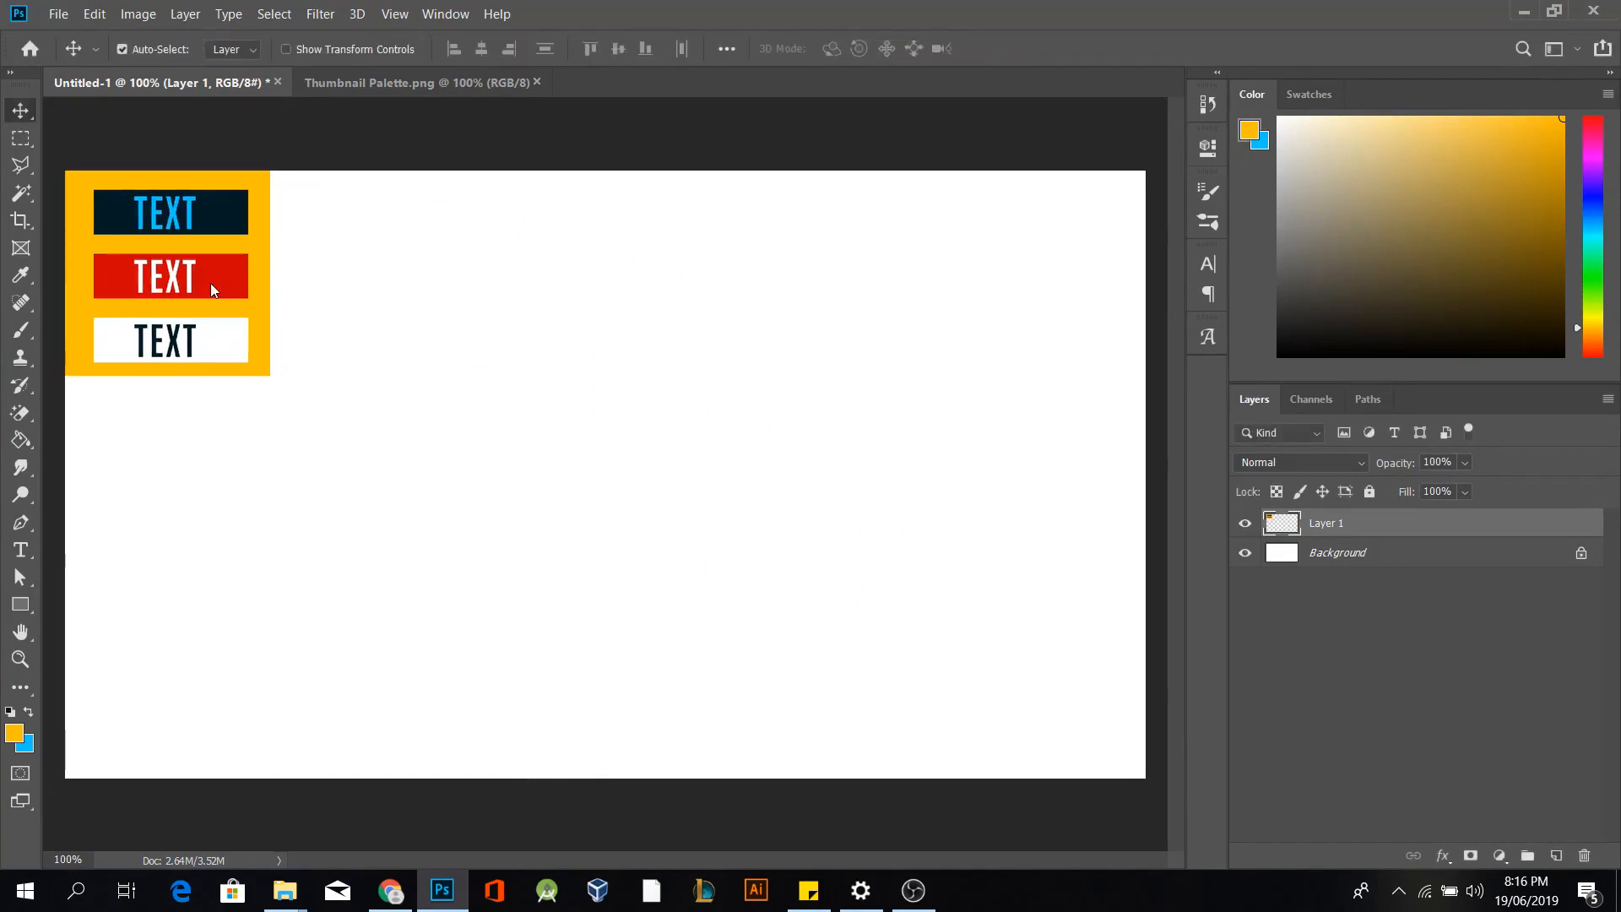
Fill the Background layer with the palette's yellow-orange, #ffc000, using the Paint Bucket tool
{"action": "left_click", "coordinate": [24, 444]}
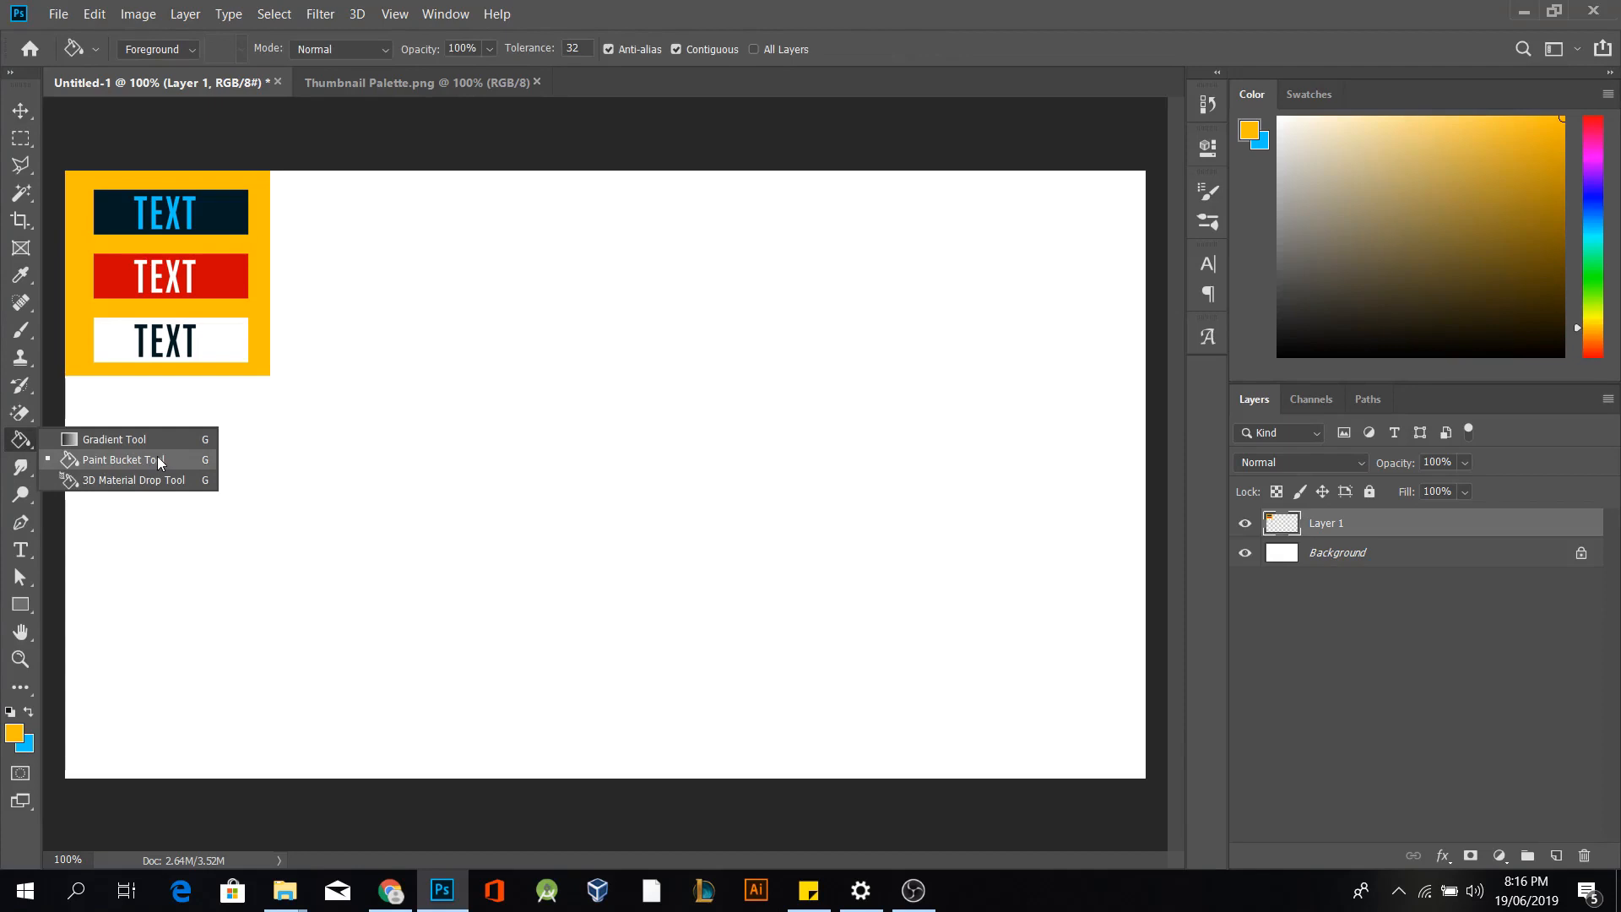
{"action": "left_click", "coordinate": [160, 462]}
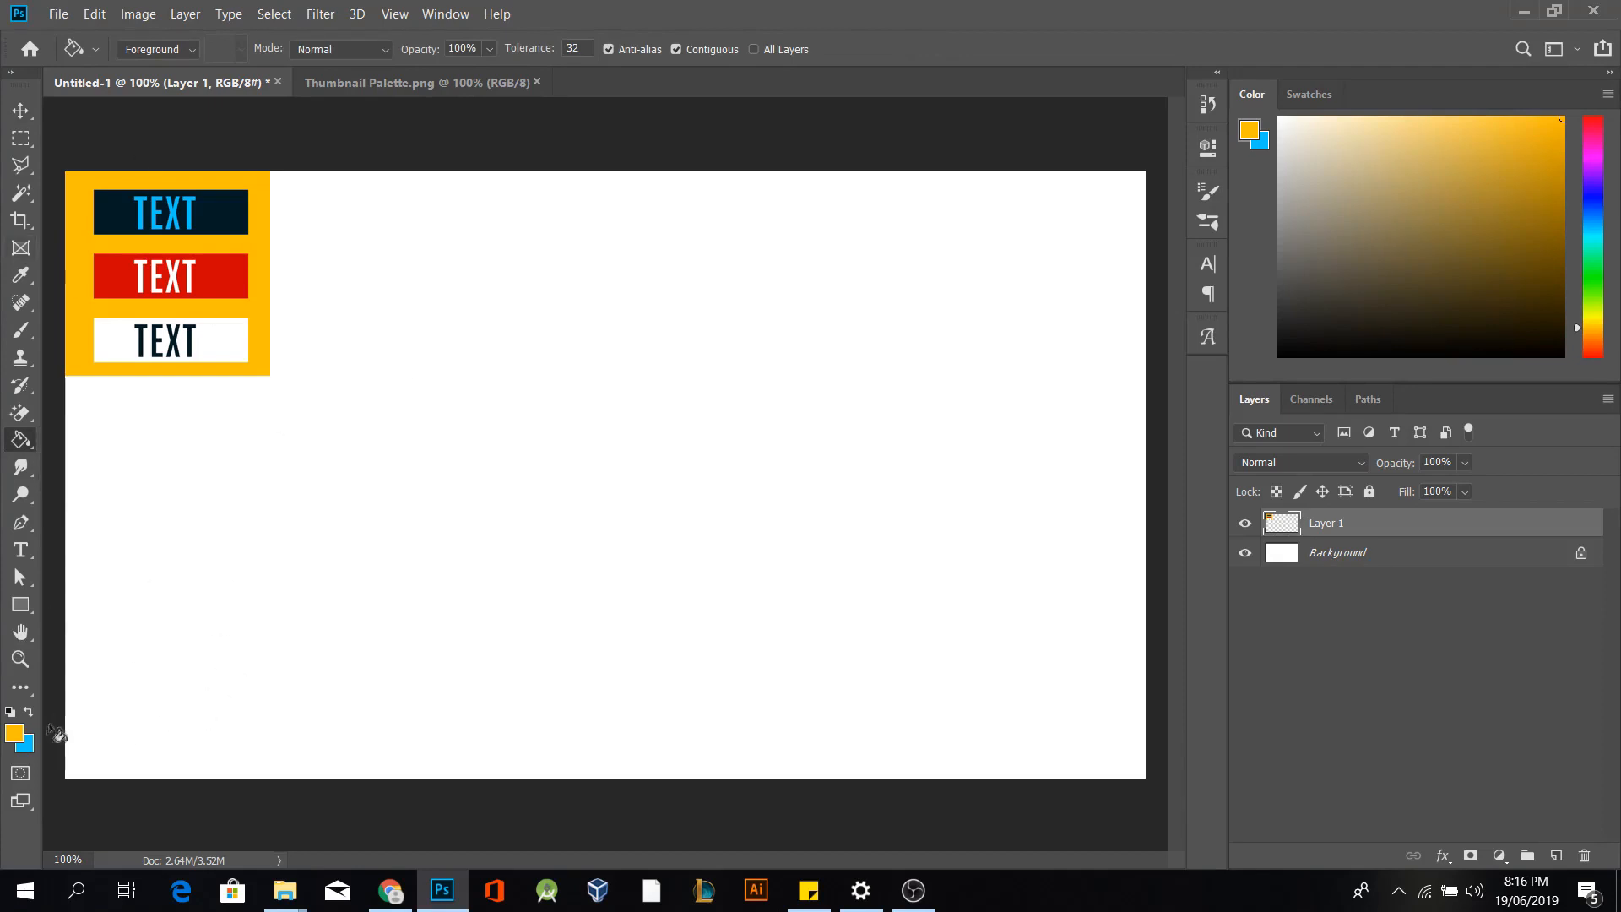
{"action": "left_click", "coordinate": [15, 736]}
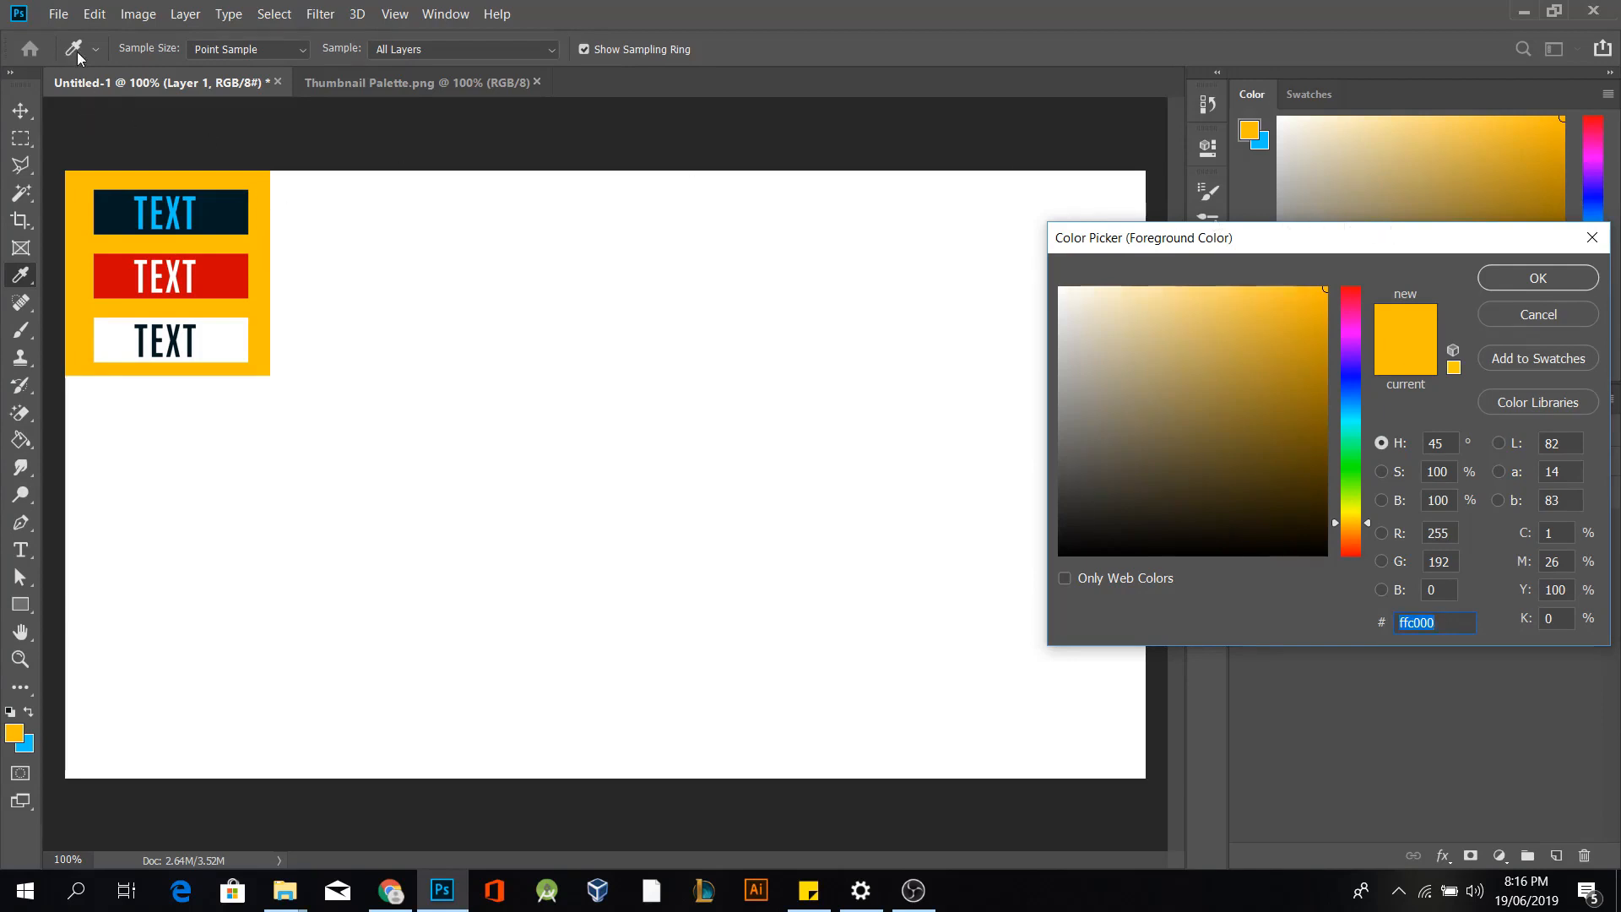
{"action": "left_click", "coordinate": [1511, 280]}
{"action": "key", "text": "g"}
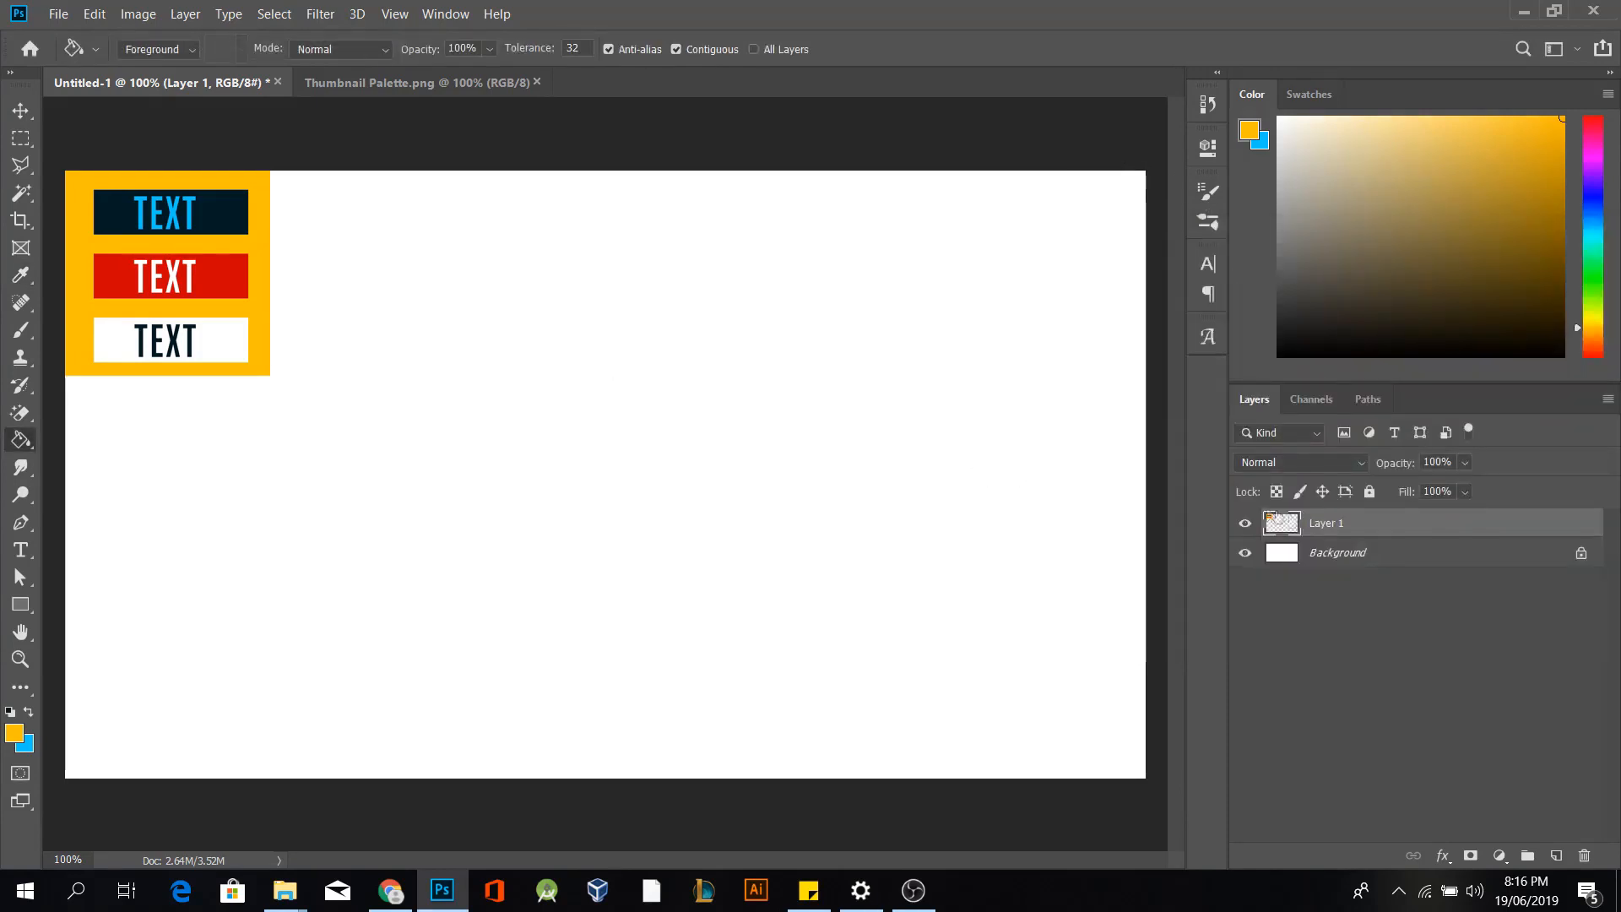
{"action": "left_click", "coordinate": [1337, 556]}
{"action": "left_click", "coordinate": [438, 483]}
{"action": "key", "text": "v"}
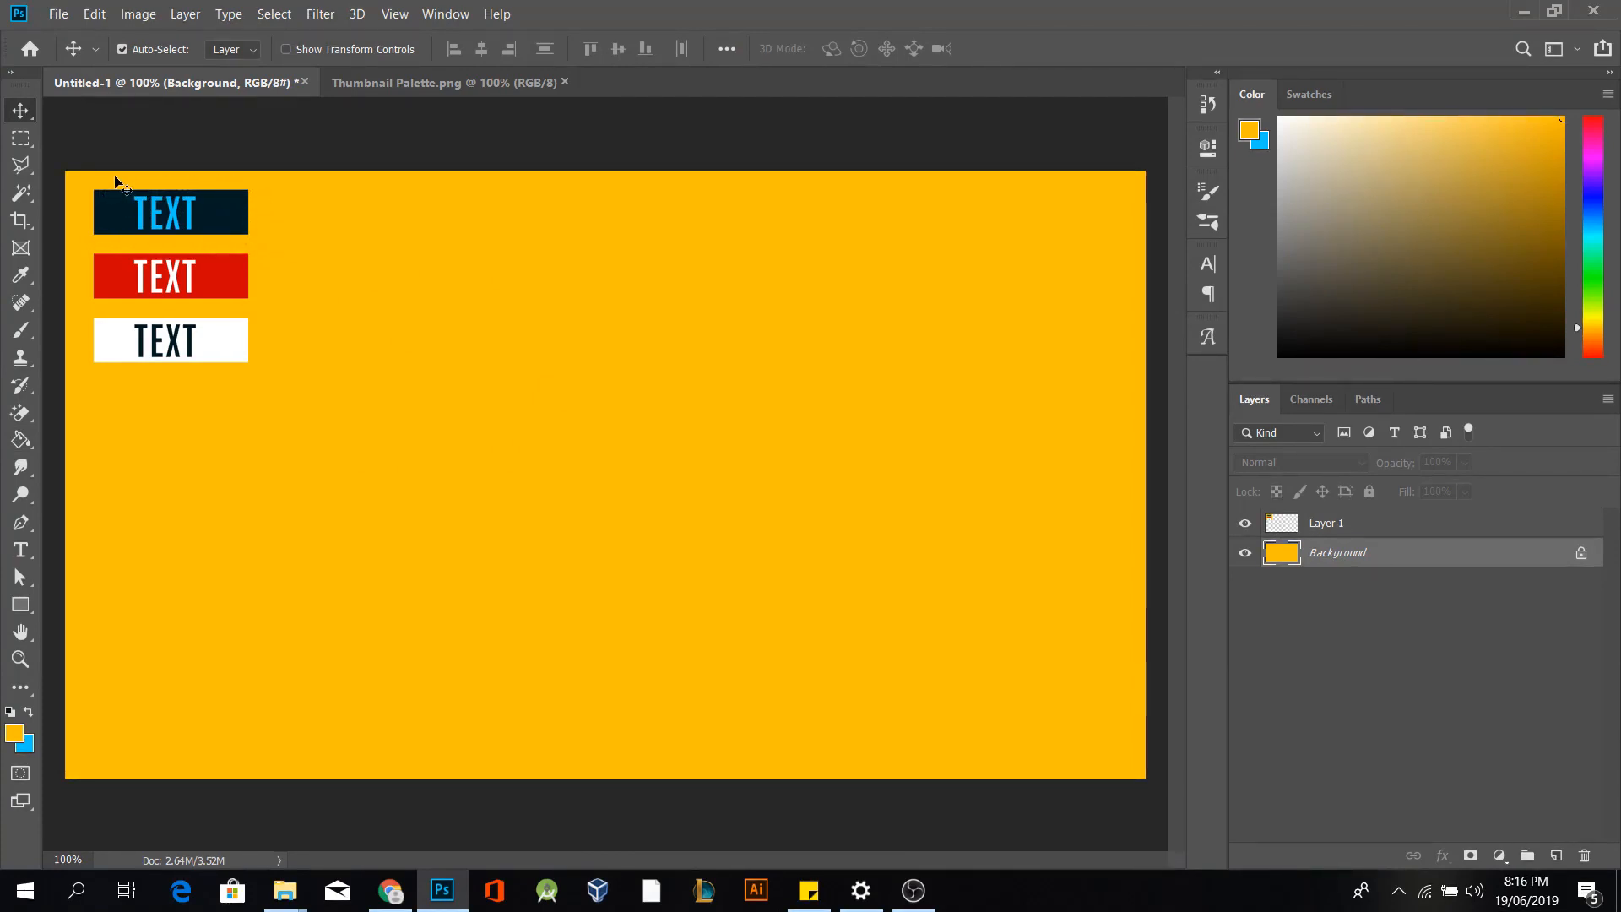
Draw a rectangle about 534 × 183 px in the canvas's upper middle, filled with #001d26 sampled from the palette's dark bar
{"action": "left_click", "coordinate": [25, 604]}
{"action": "right_click", "coordinate": [23, 602]}
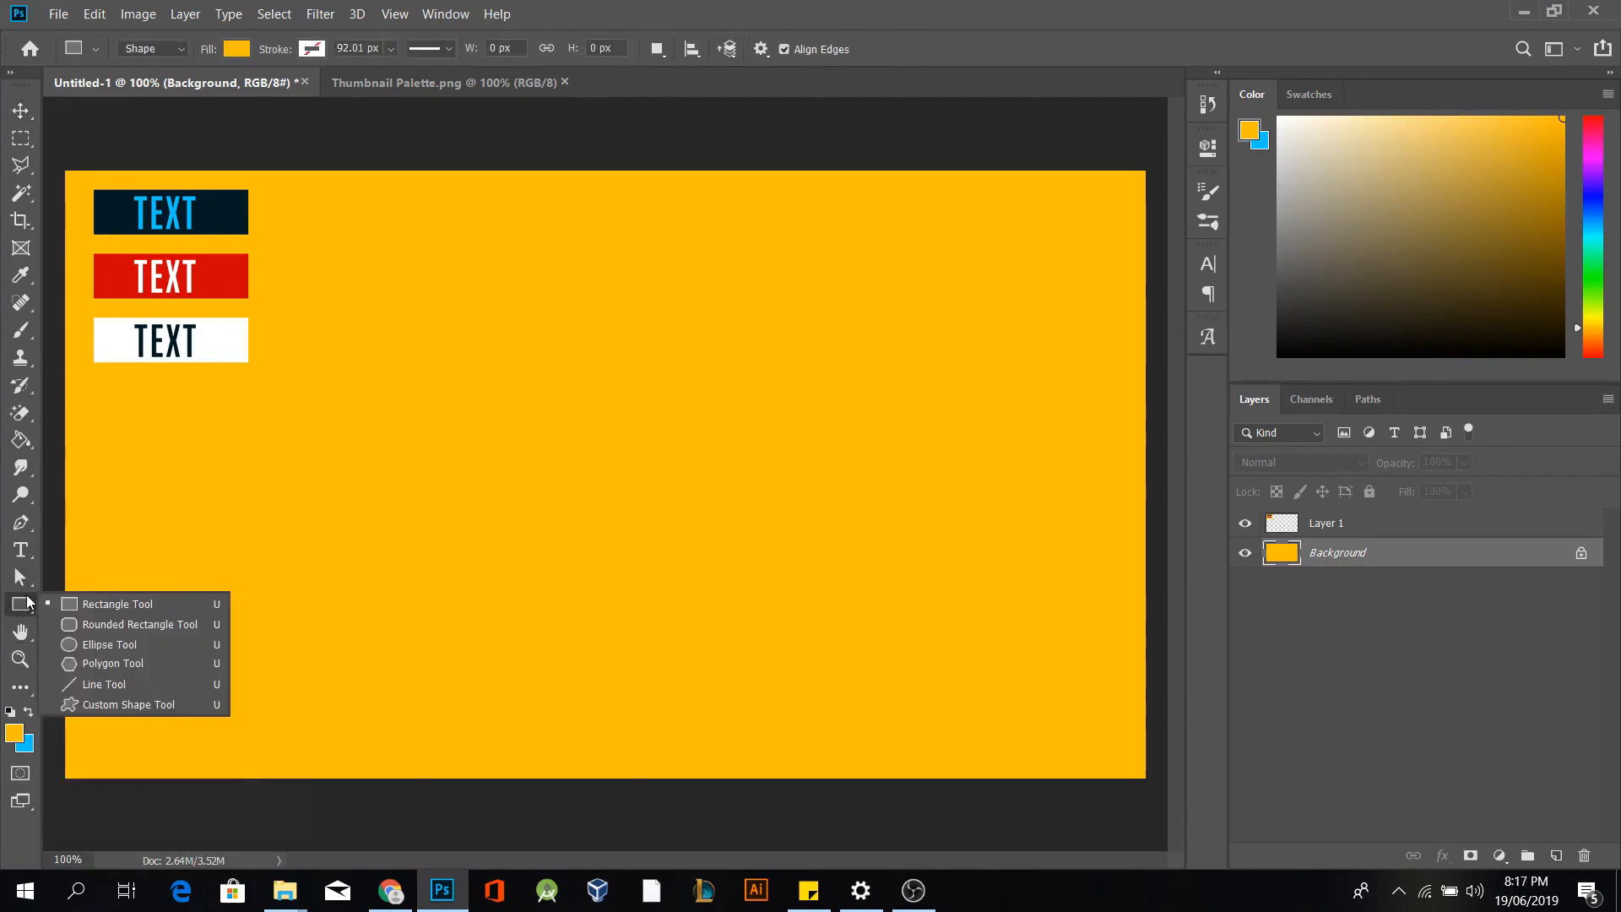
{"action": "left_click", "coordinate": [113, 607]}
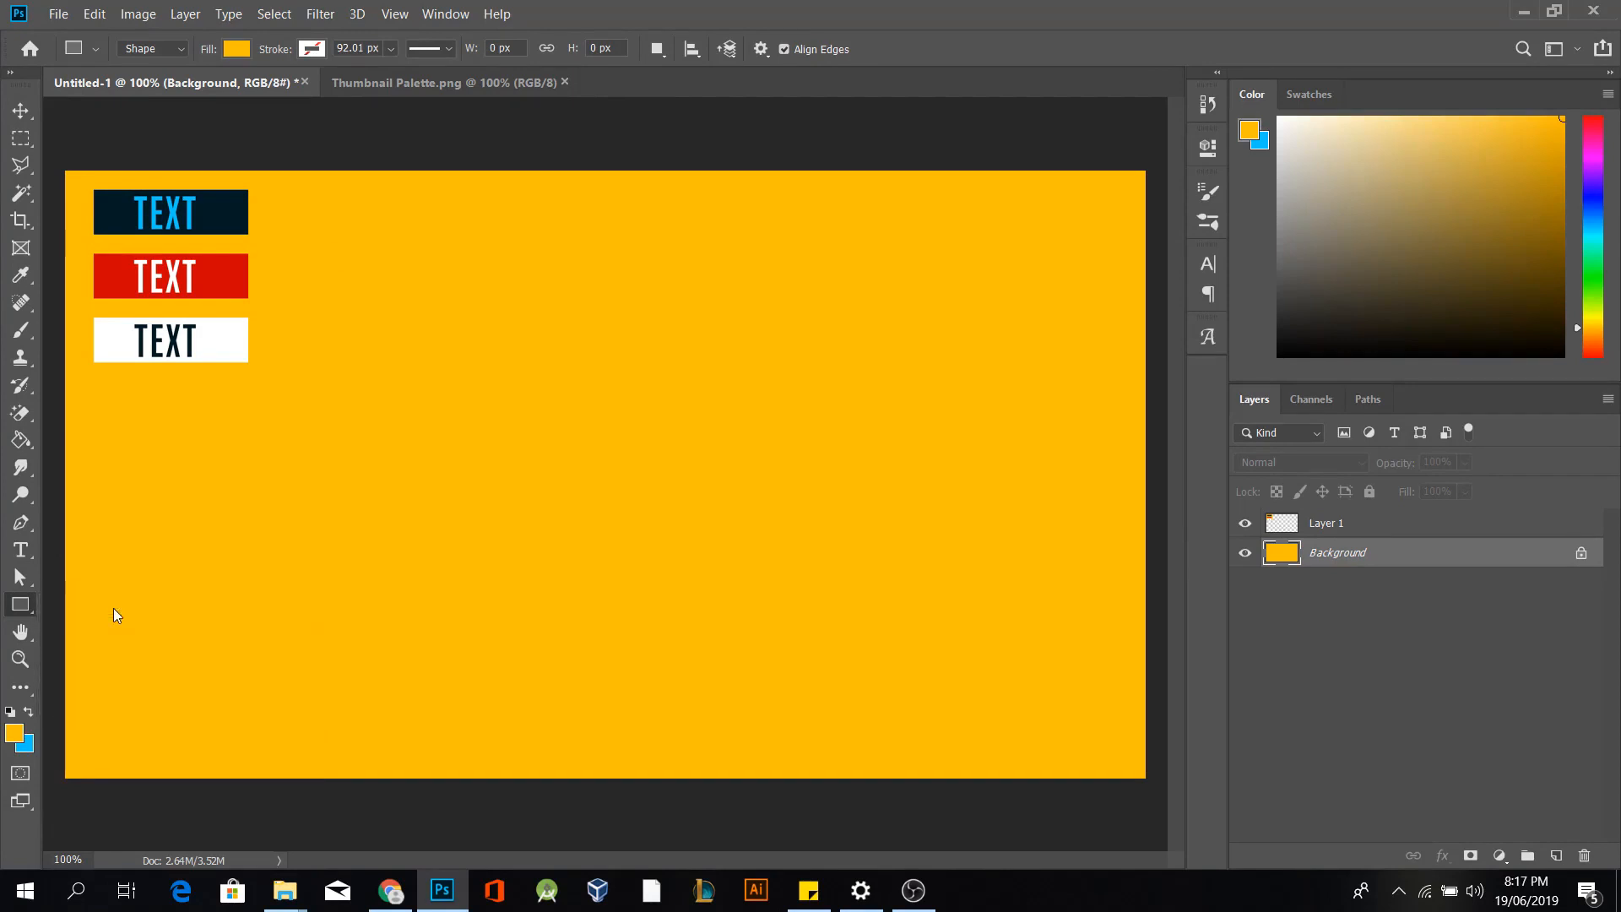
{"action": "left_click", "coordinate": [14, 732]}
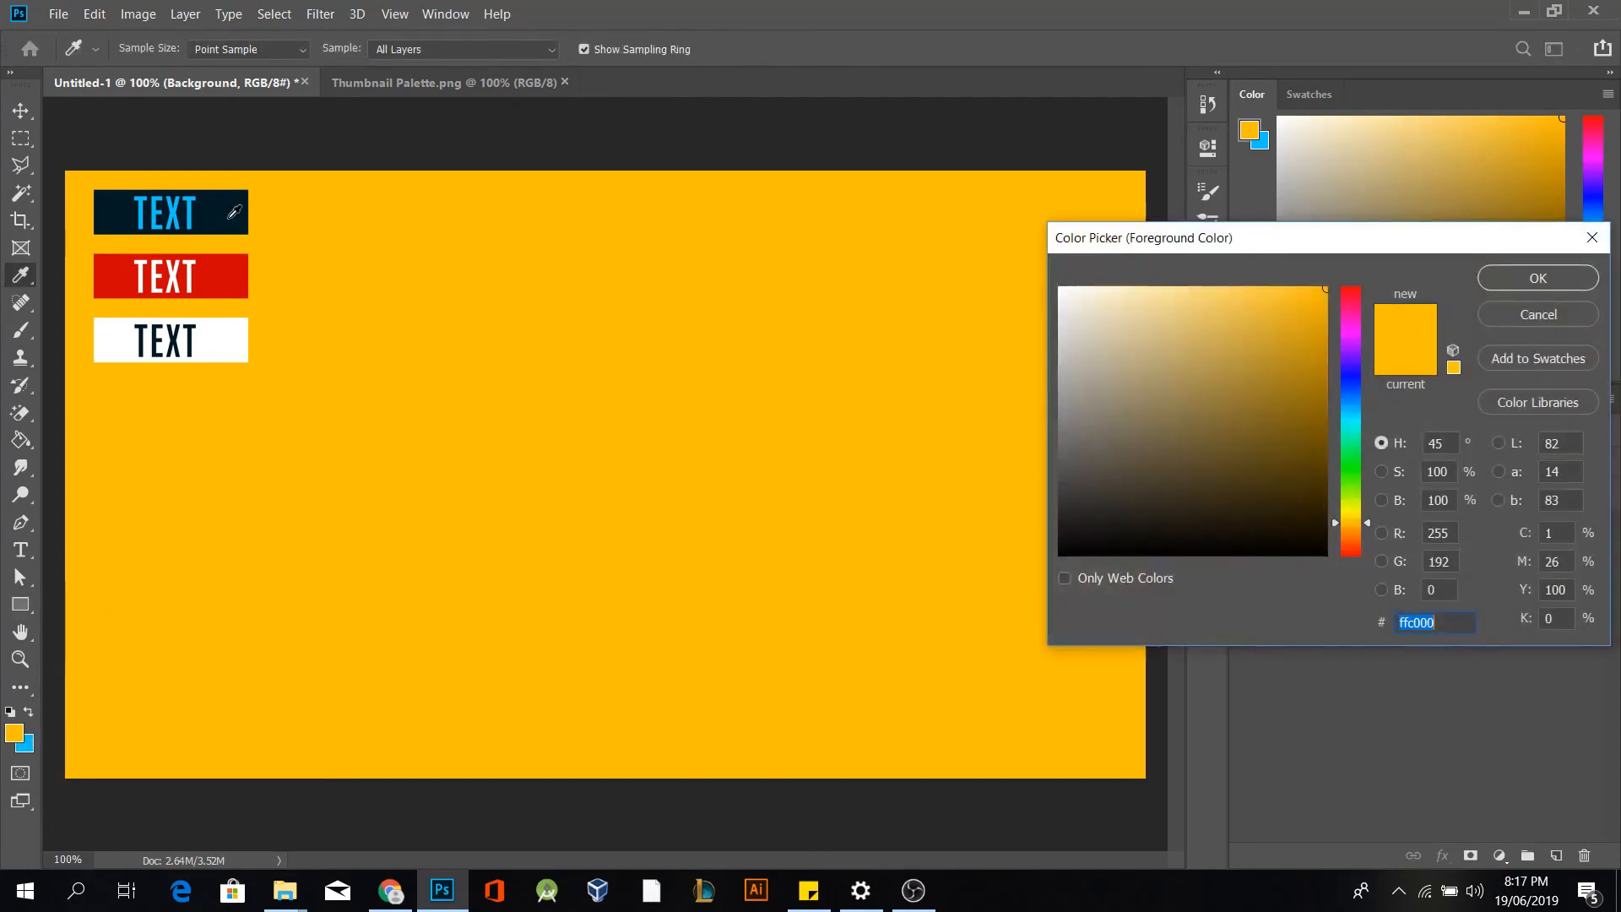
{"action": "left_click", "coordinate": [231, 216]}
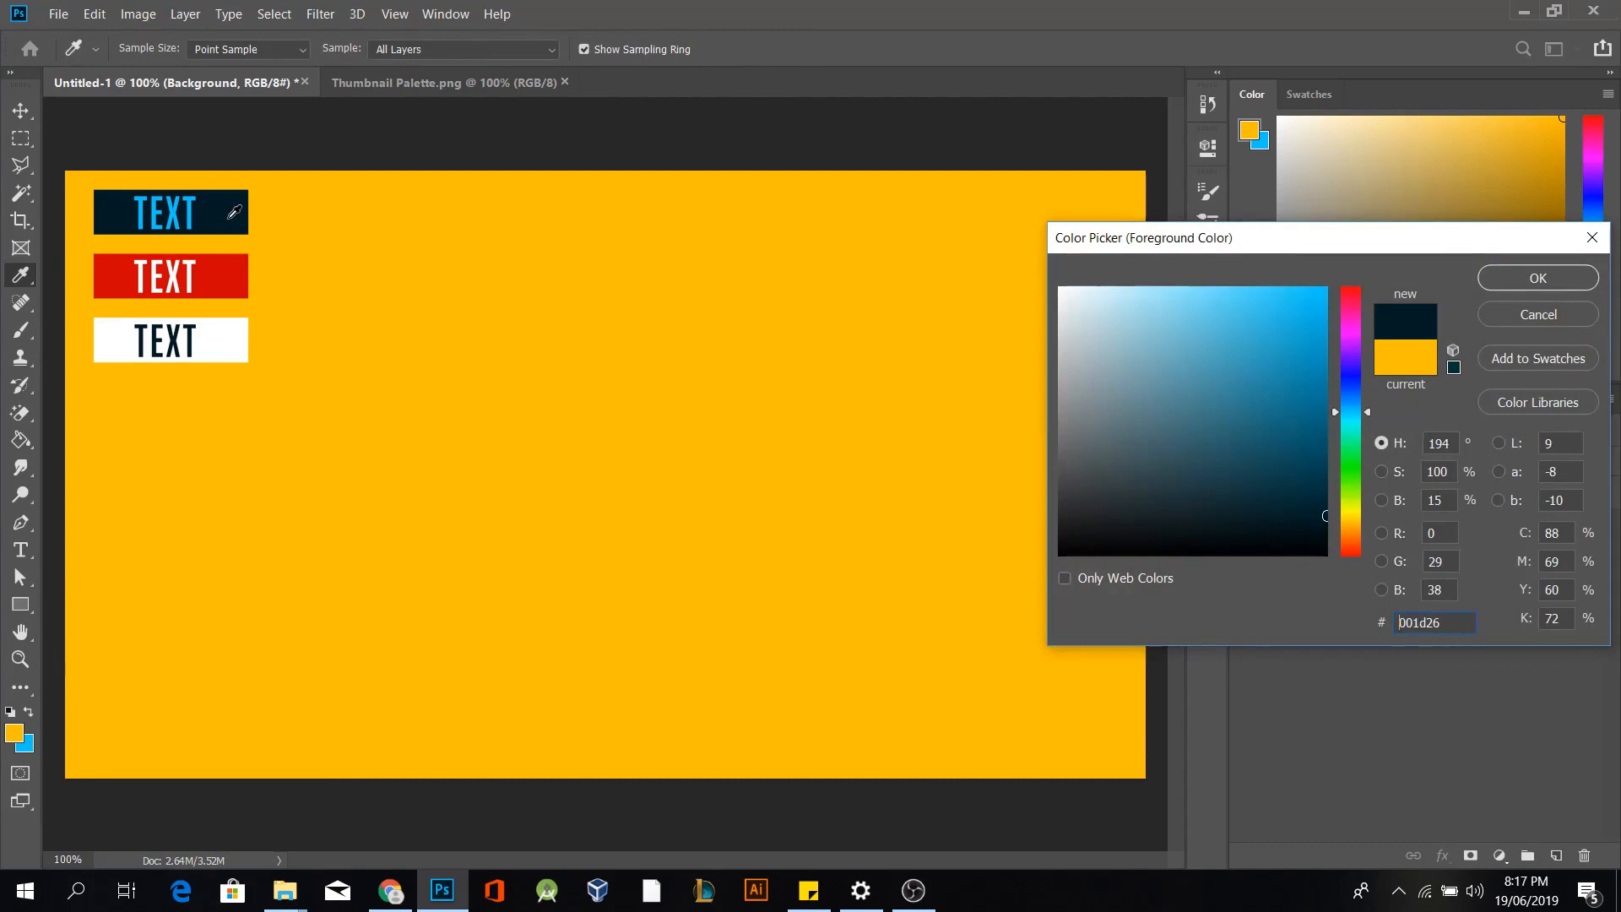
{"action": "left_click", "coordinate": [1501, 287]}
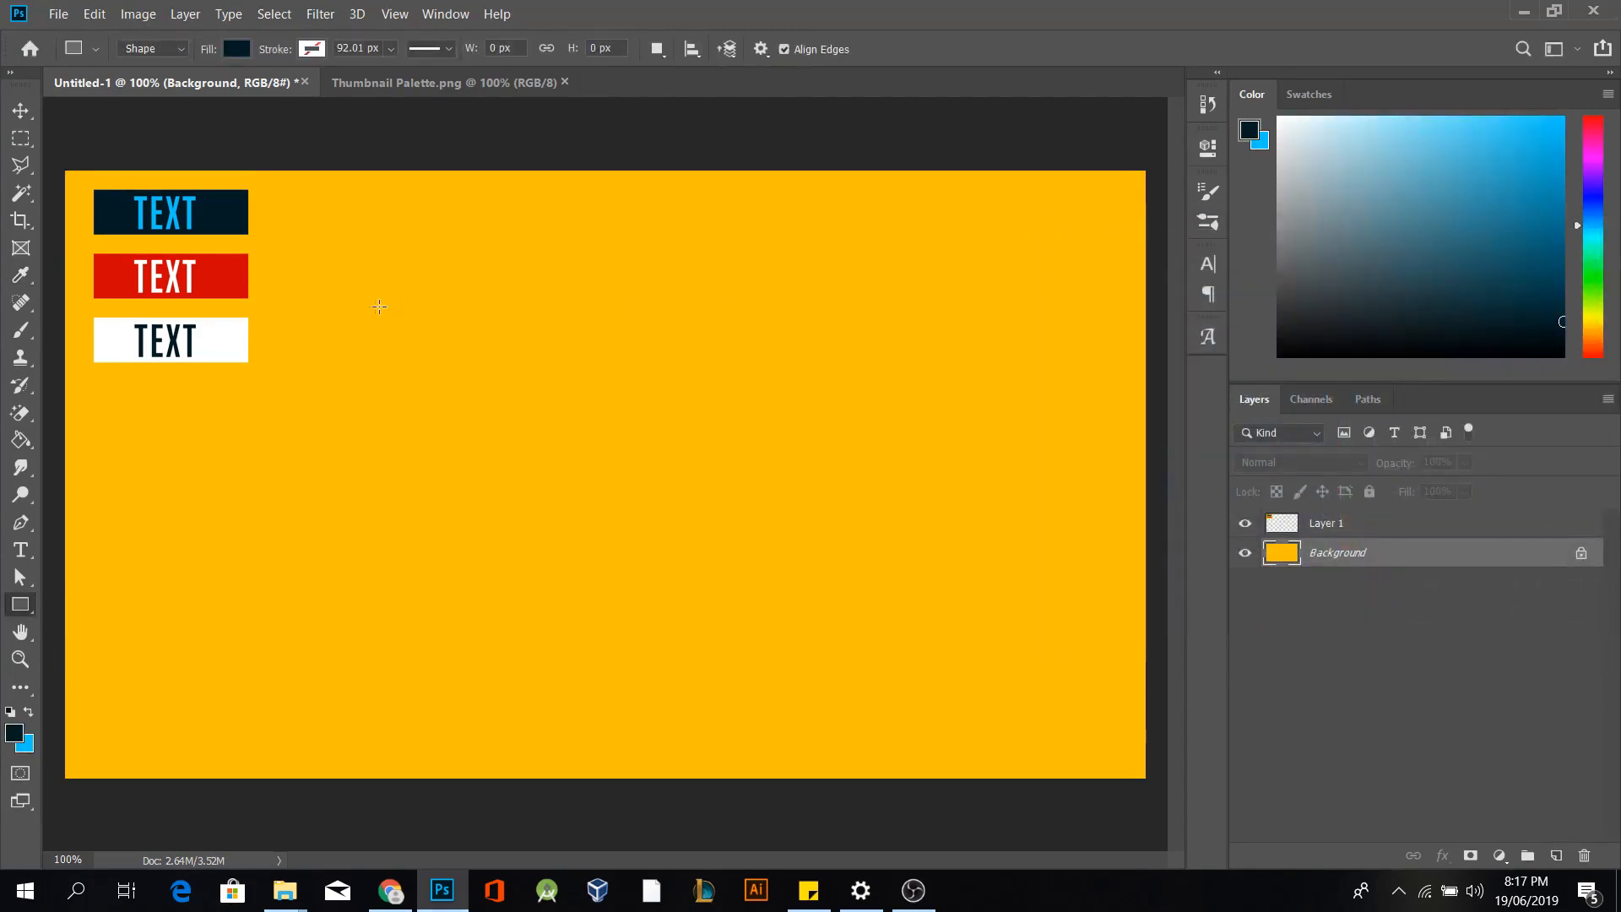
{"action": "left_click_drag", "start_coordinate": [354, 299], "coordinate": [806, 453]}
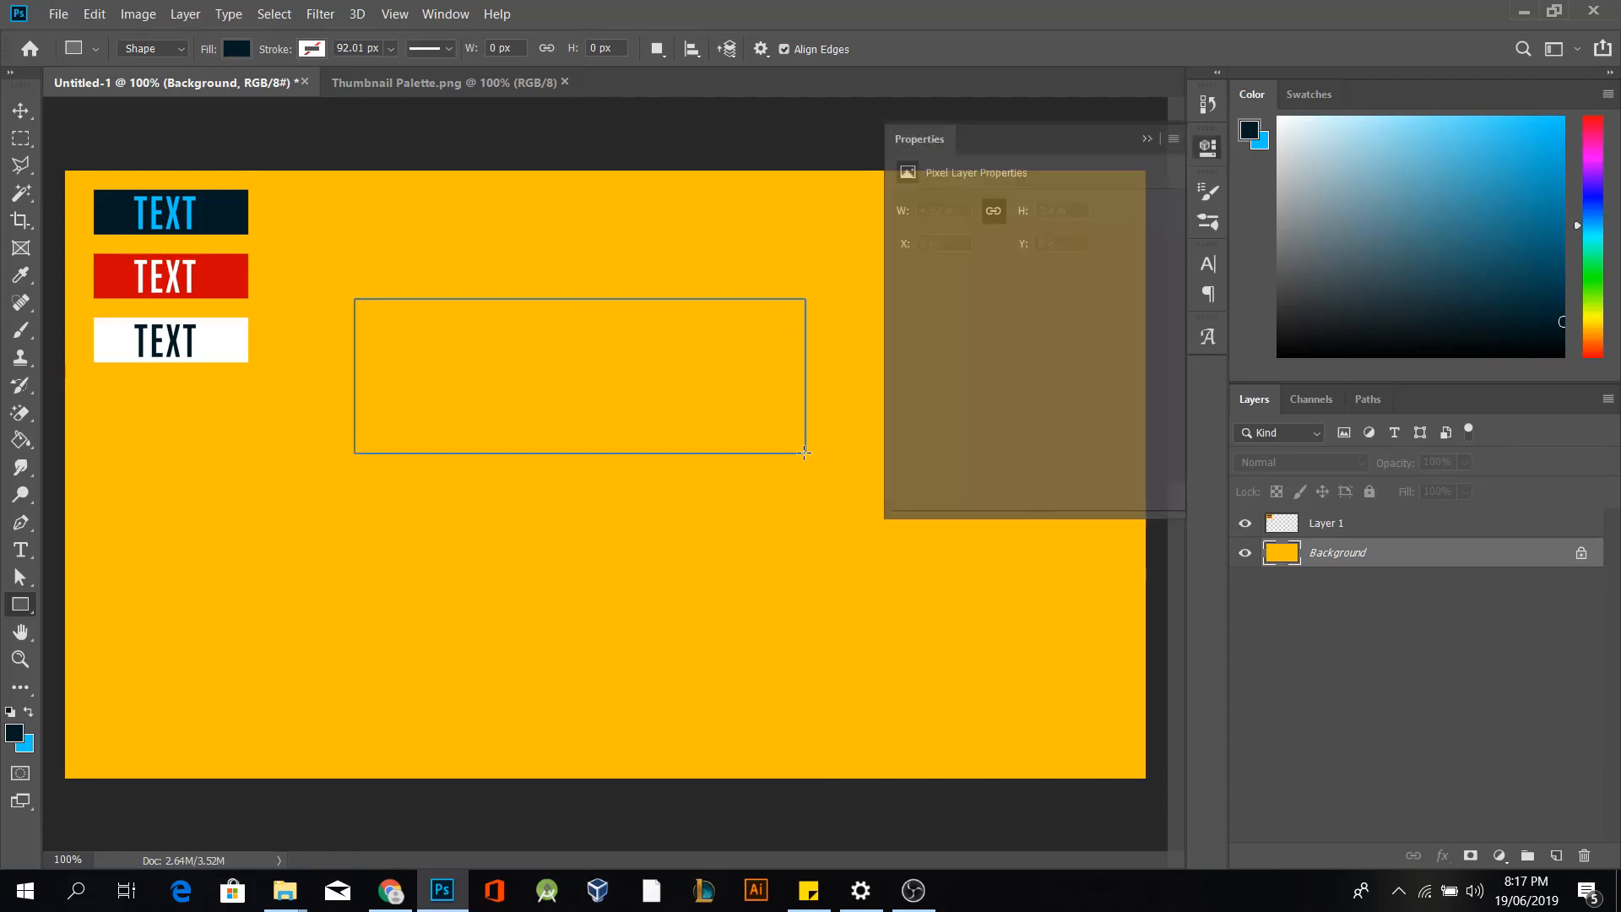
{"action": "left_click", "coordinate": [1147, 139]}
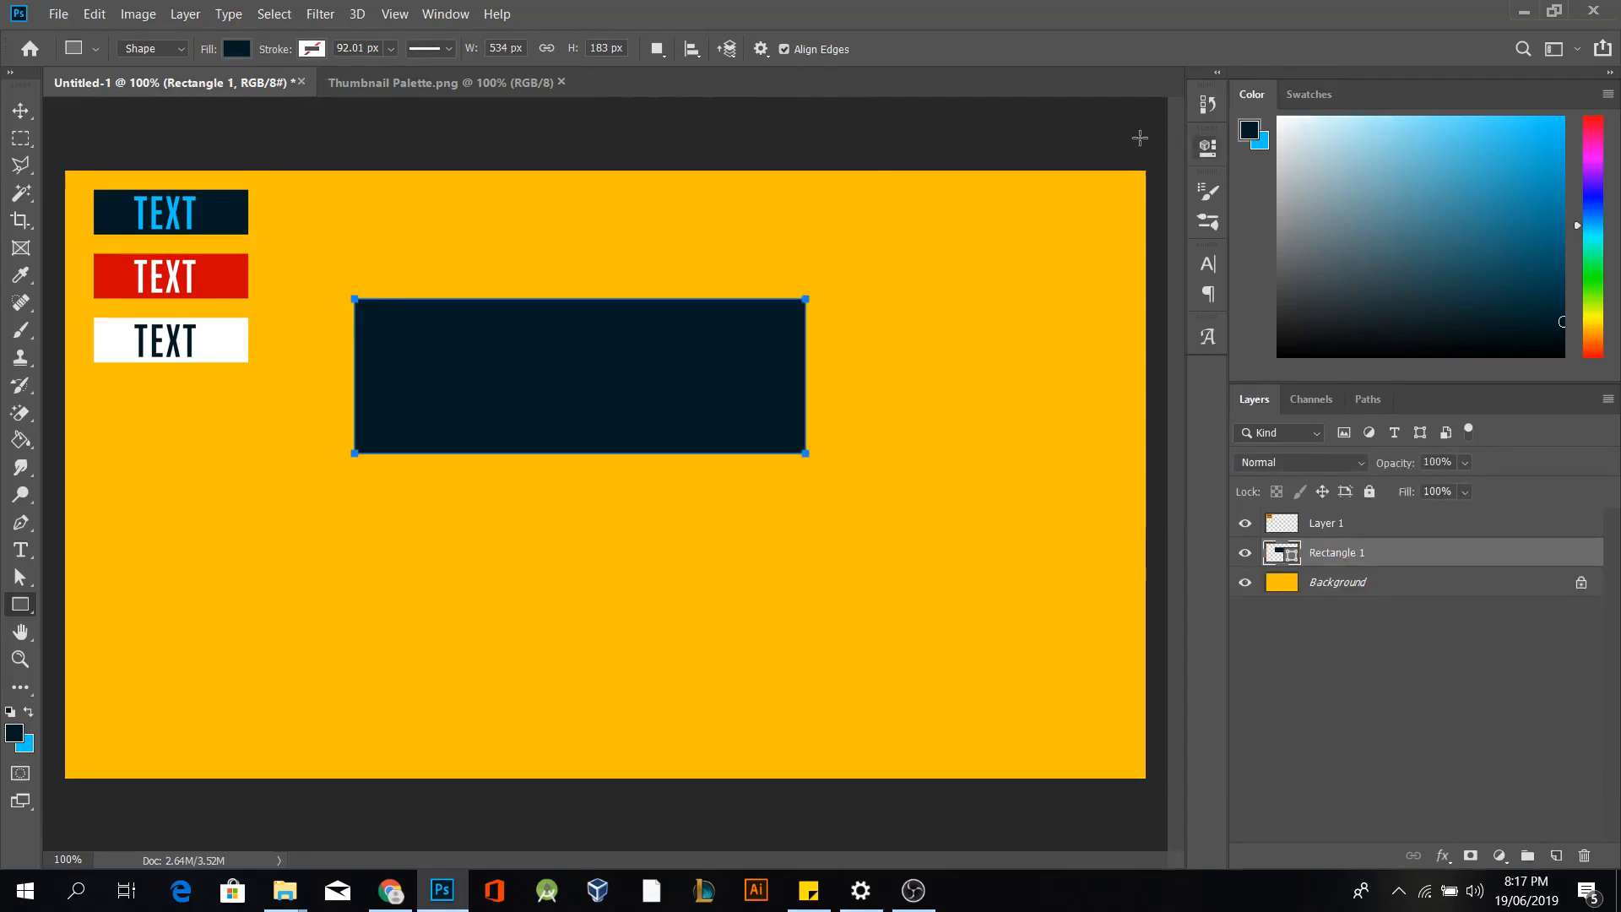
Rotate the dark rectangle about 9° counterclockwise, widen it to about 110% and move it slightly up
{"action": "left_click", "coordinate": [23, 110]}
{"action": "key", "text": "ctrl+t"}
{"action": "left_click_drag", "start_coordinate": [809, 486], "coordinate": [828, 427]}
{"action": "left_click_drag", "start_coordinate": [726, 390], "coordinate": [832, 297]}
{"action": "left_click_drag", "start_coordinate": [778, 359], "coordinate": [775, 328]}
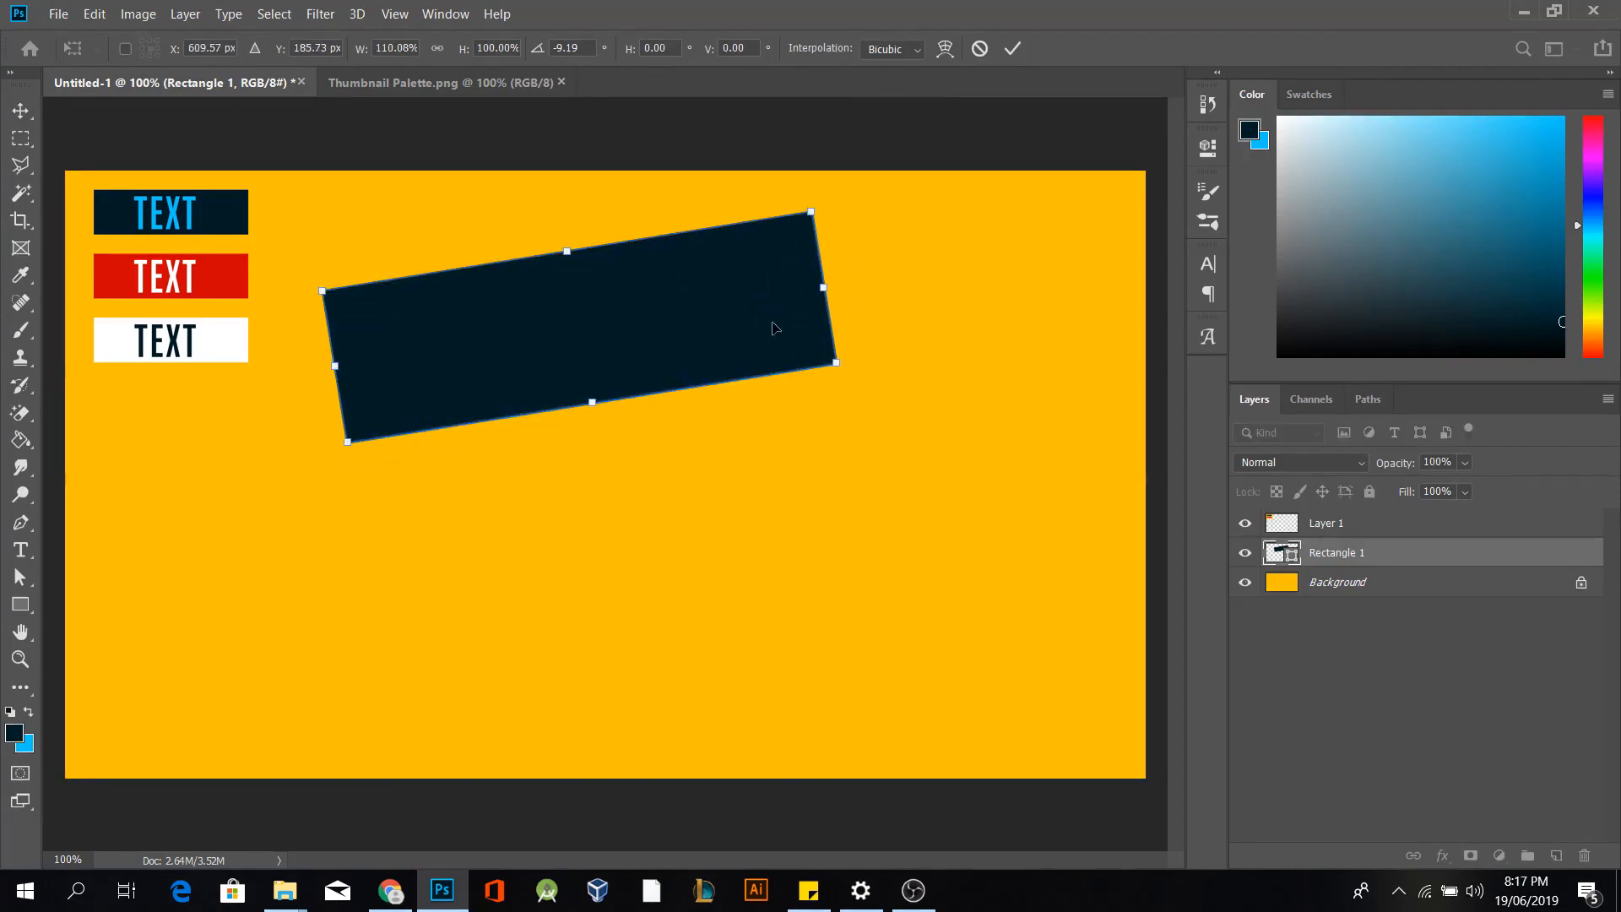
{"action": "key", "text": "Return"}
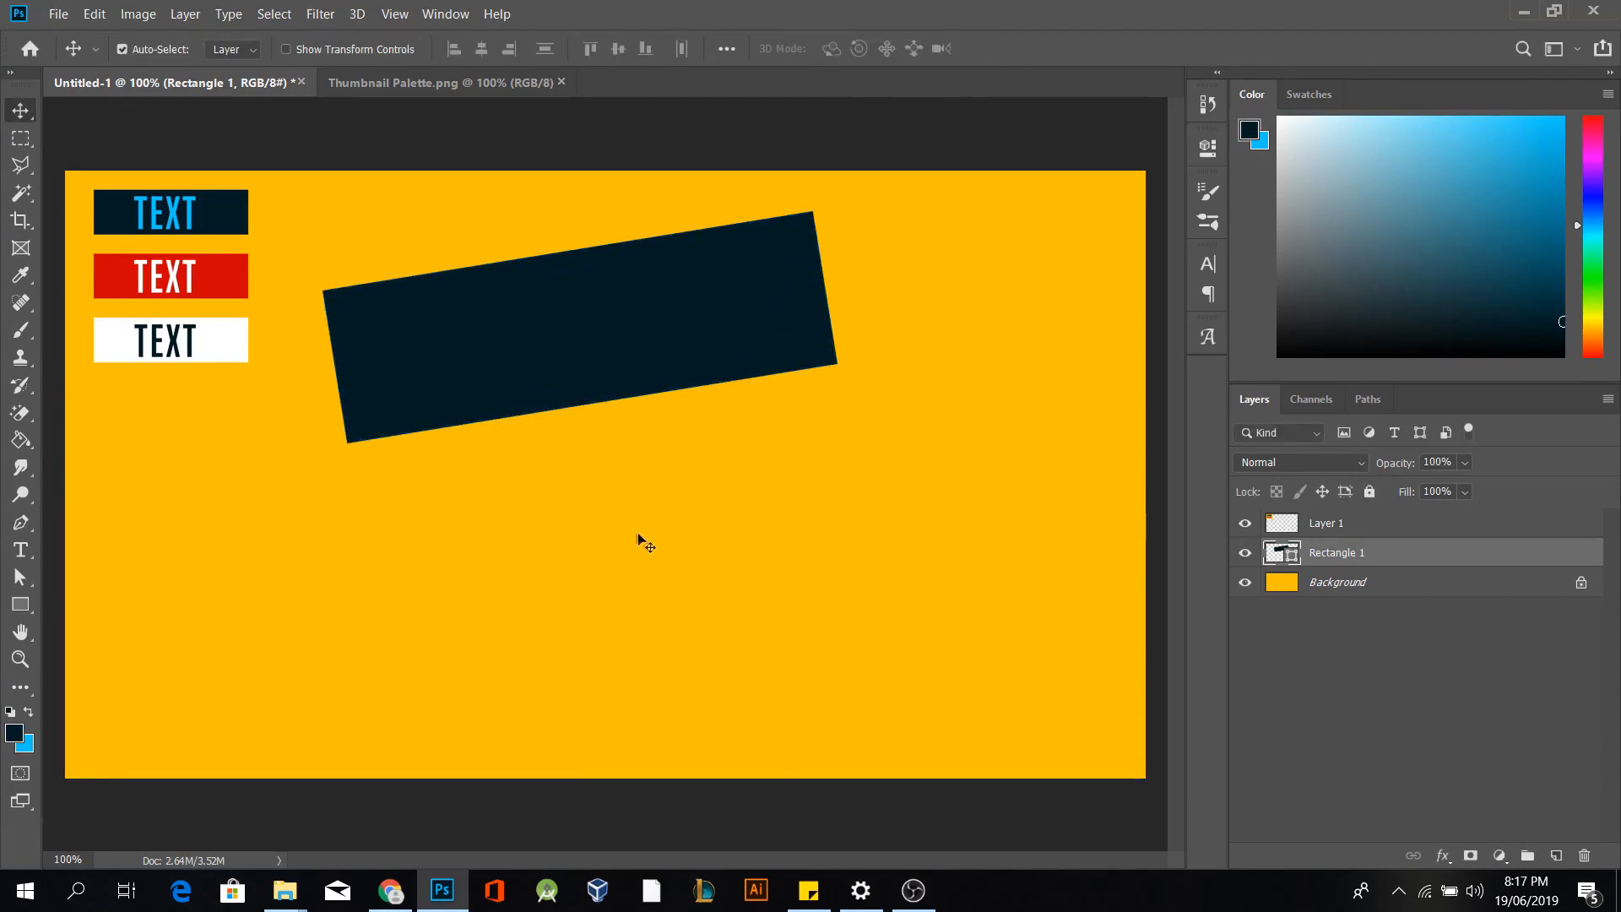
Add the horizontal text EASY below the dark rectangle in BigNoodleTitling Regular, 32 pt
{"action": "left_click", "coordinate": [21, 548]}
{"action": "right_click", "coordinate": [23, 549]}
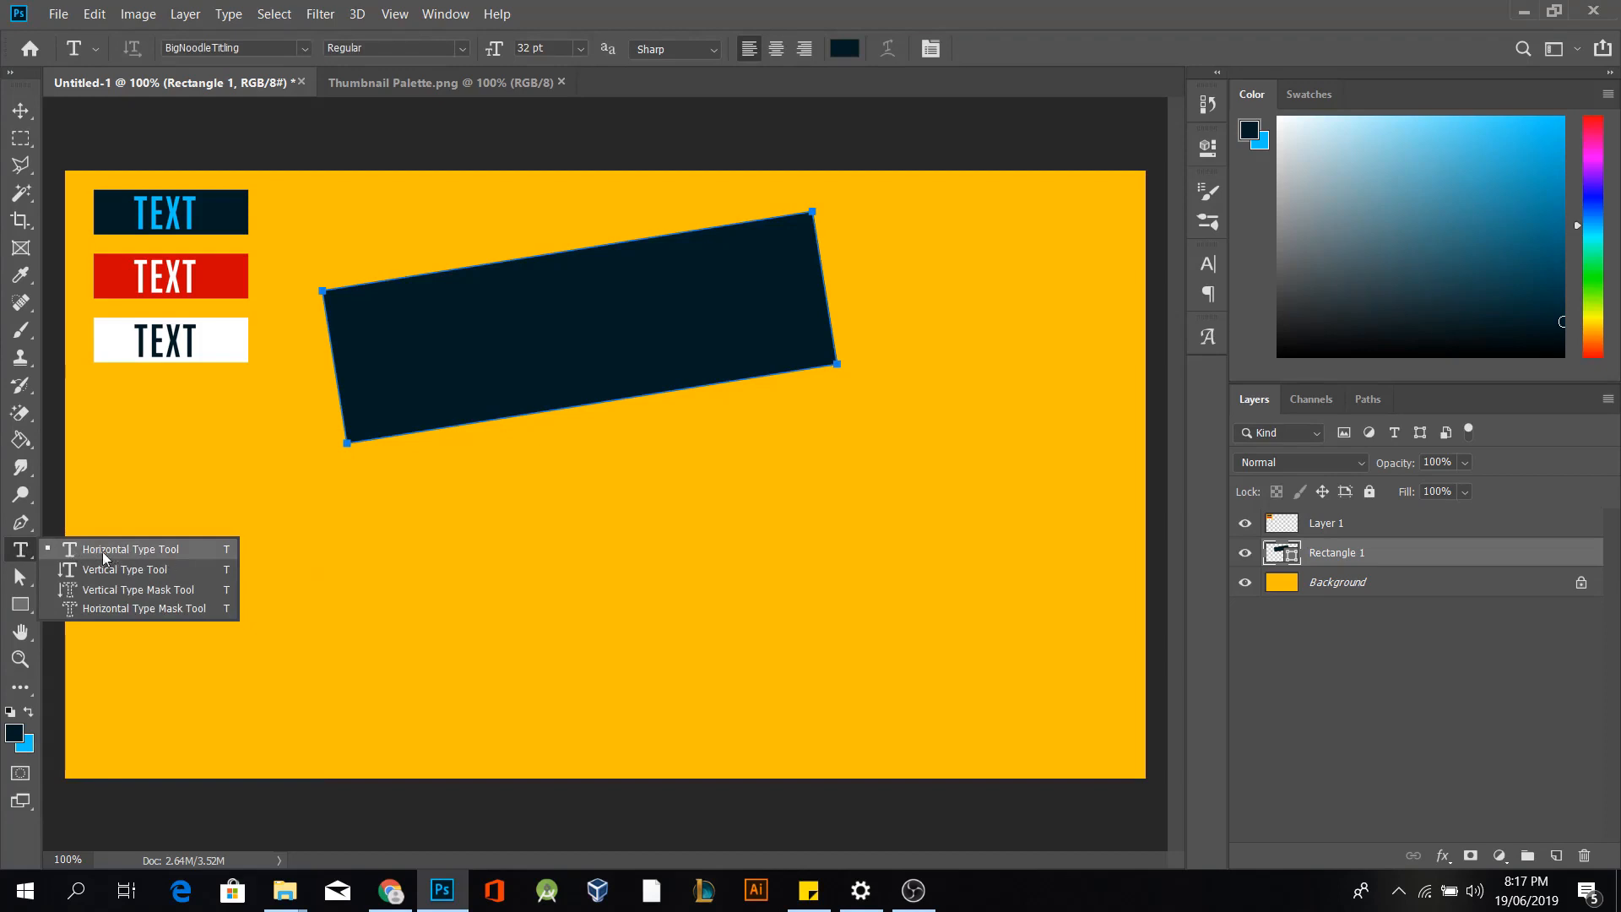
{"action": "left_click", "coordinate": [148, 551]}
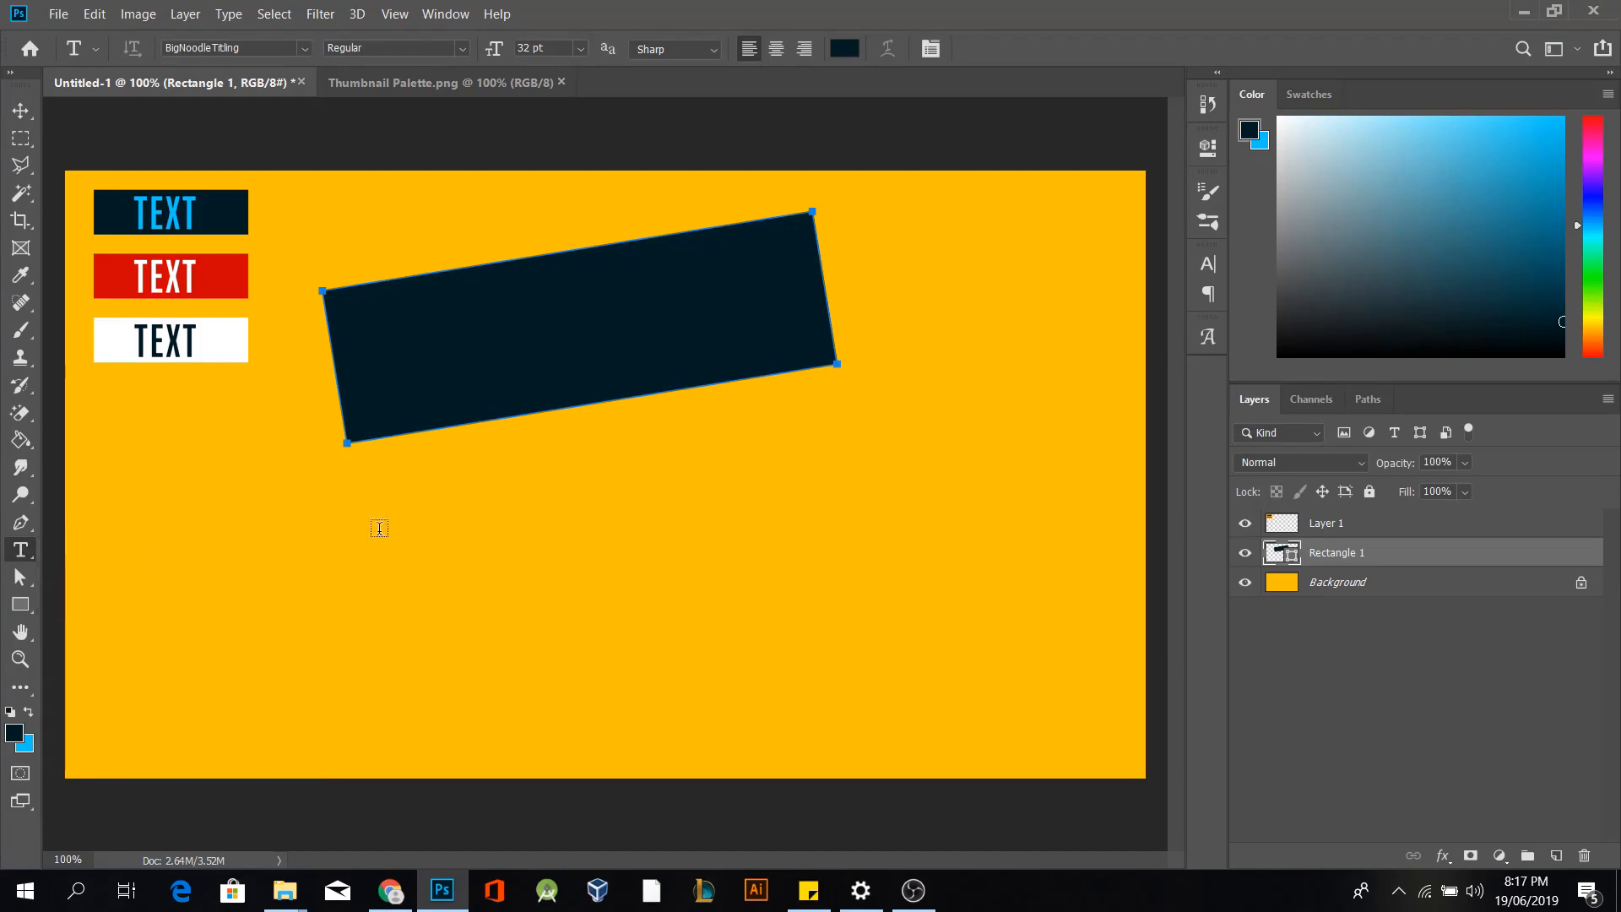
{"action": "left_click", "coordinate": [458, 526]}
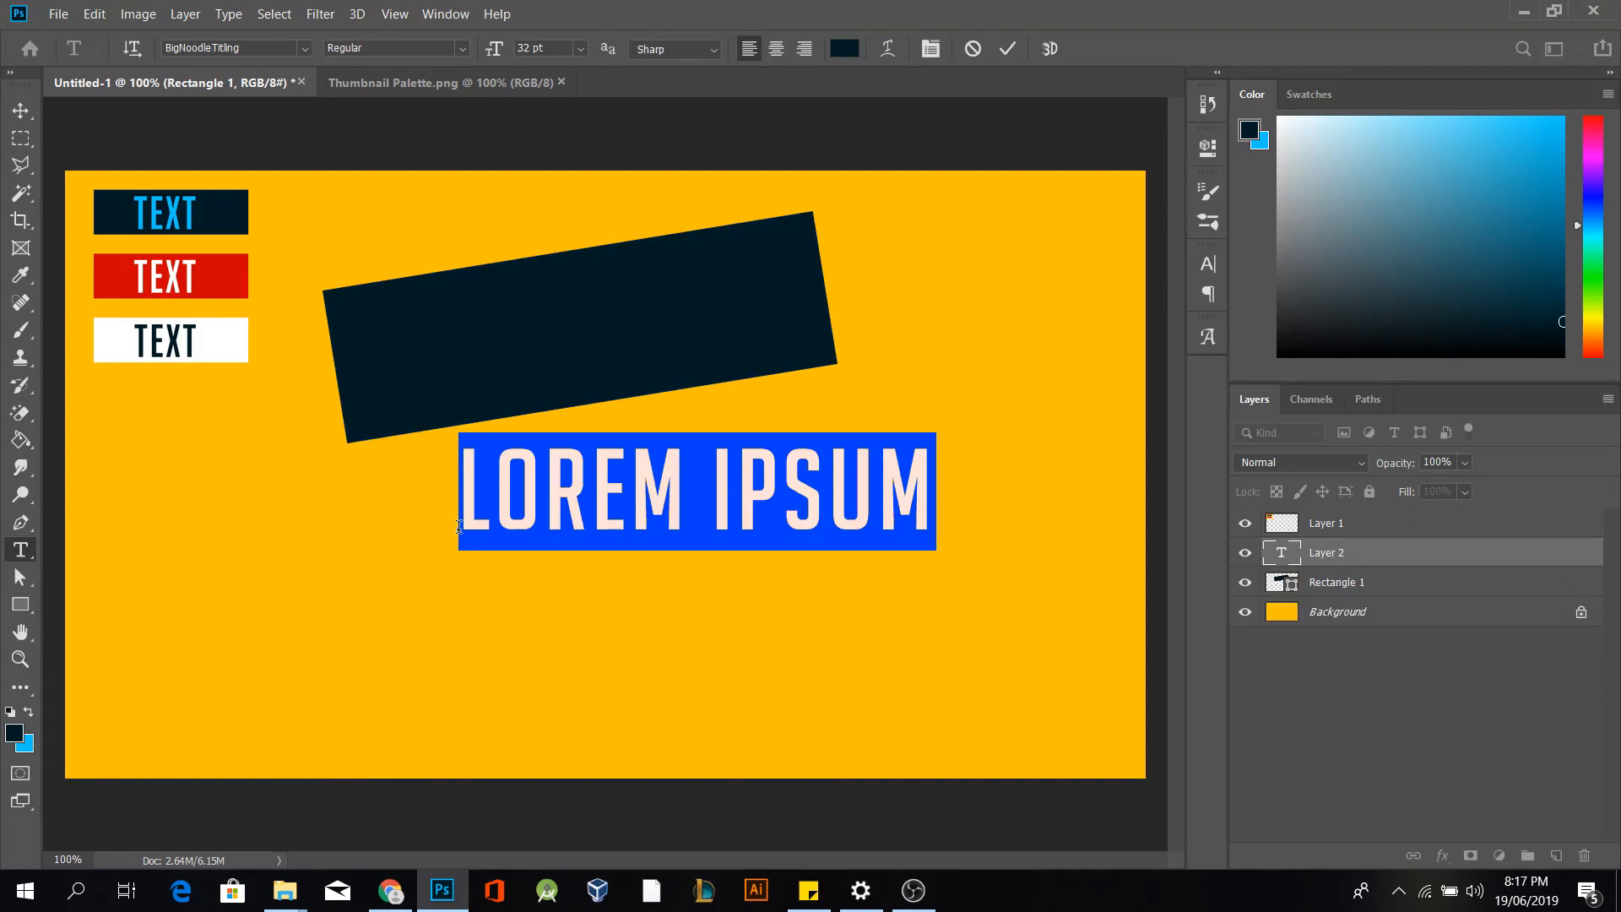
{"action": "type", "text": "EASY"}
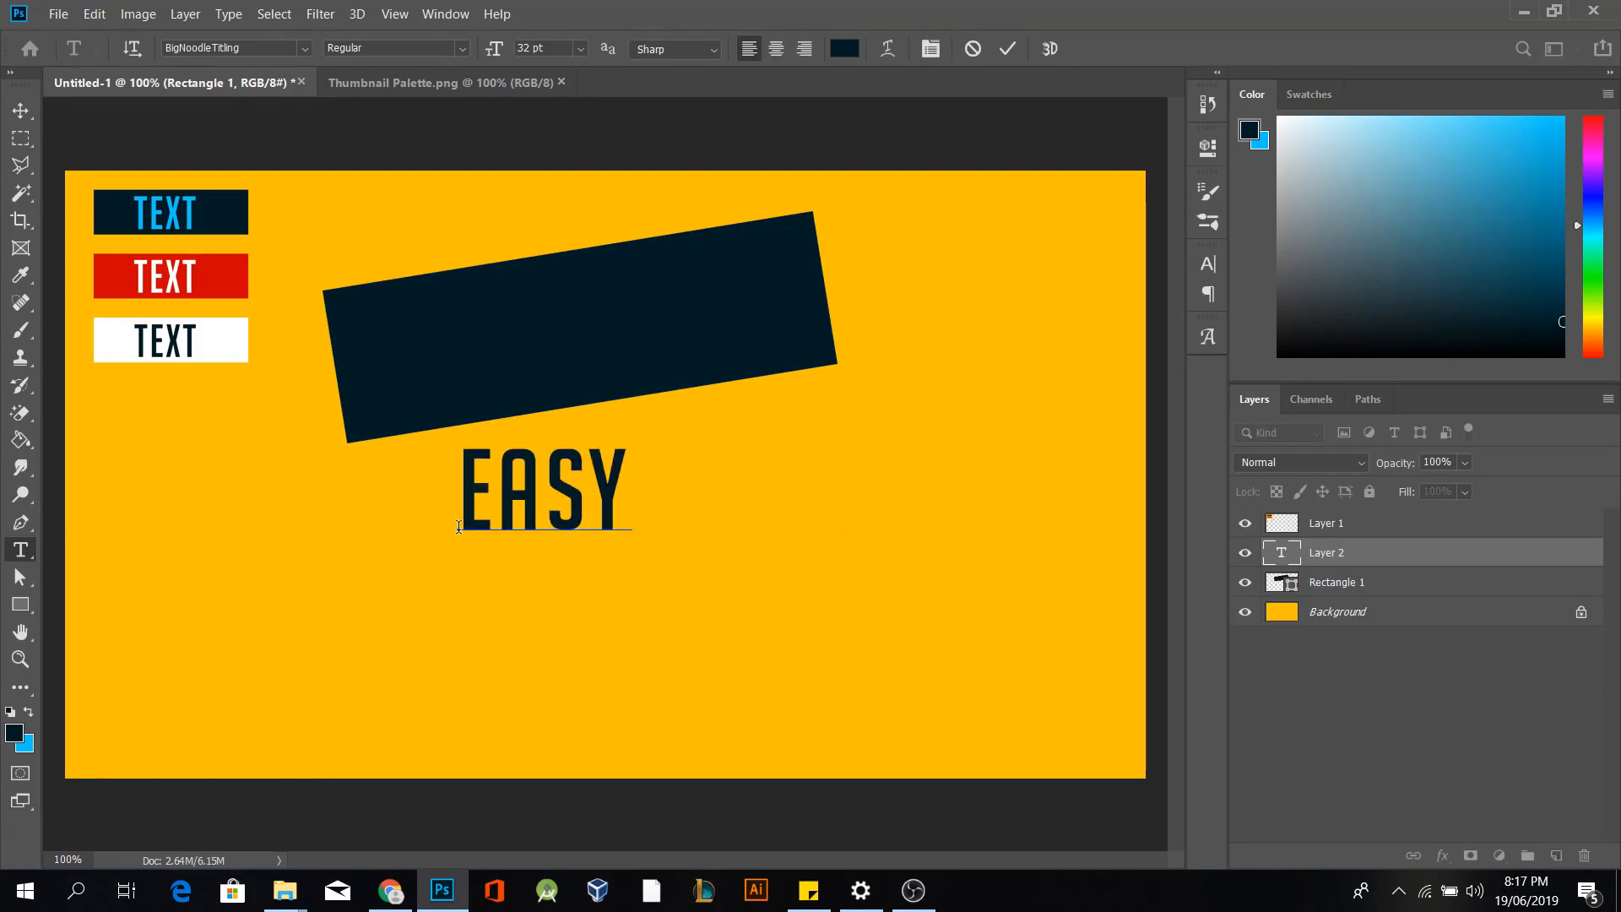
{"action": "left_click", "coordinate": [1327, 551]}
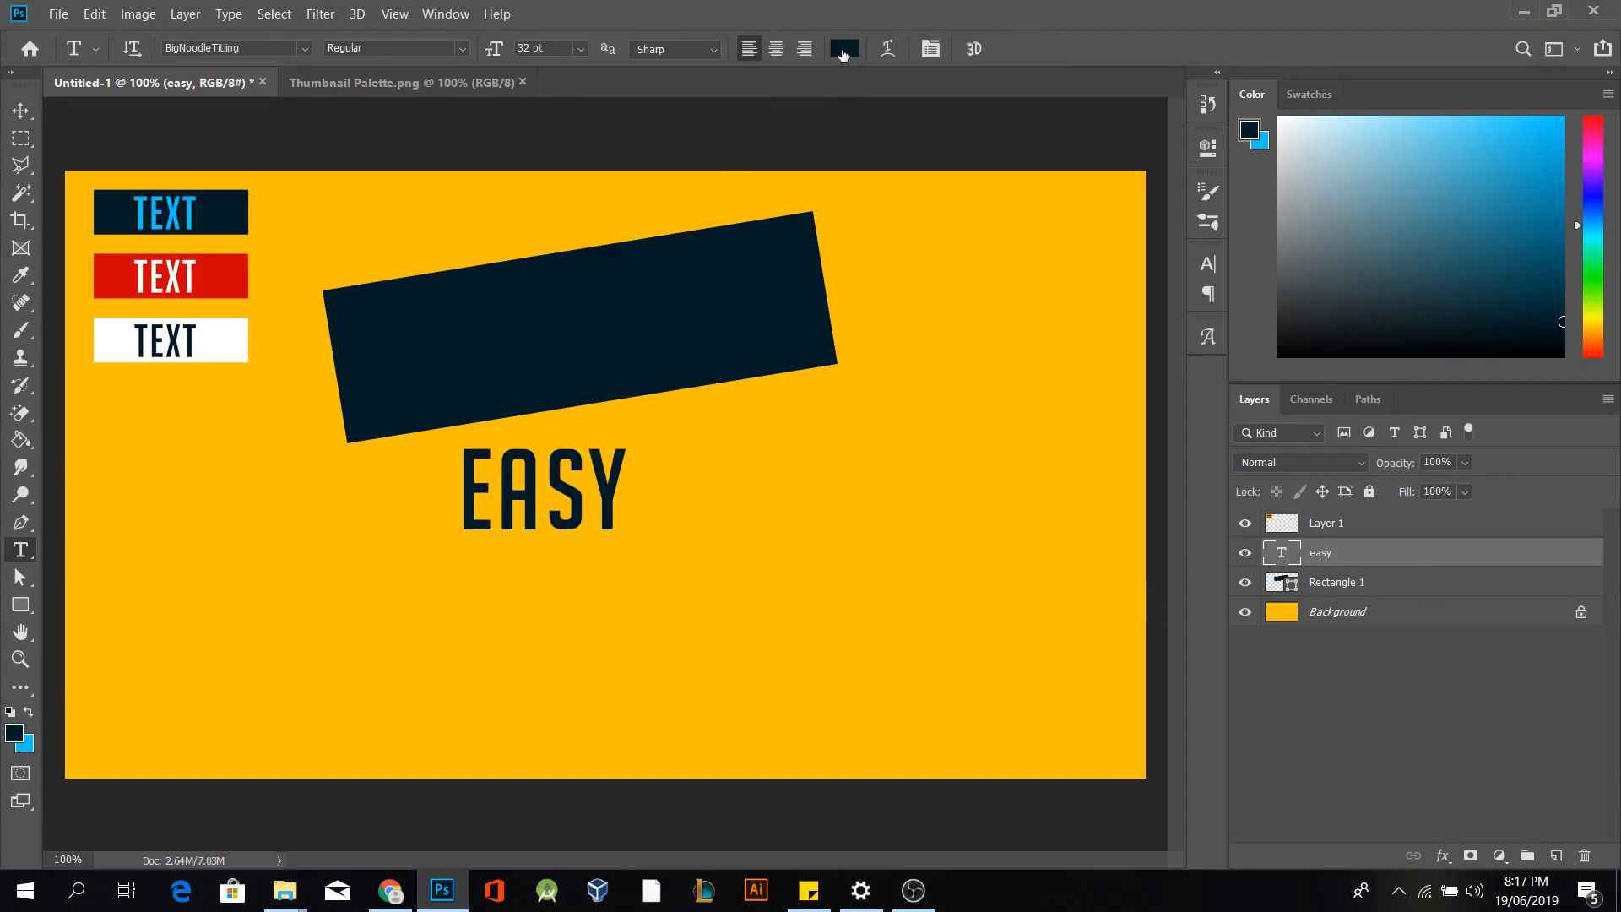
Recolor the EASY text to the light blue #00c6ff sampled from the palette's lettering
{"action": "left_click", "coordinate": [843, 51]}
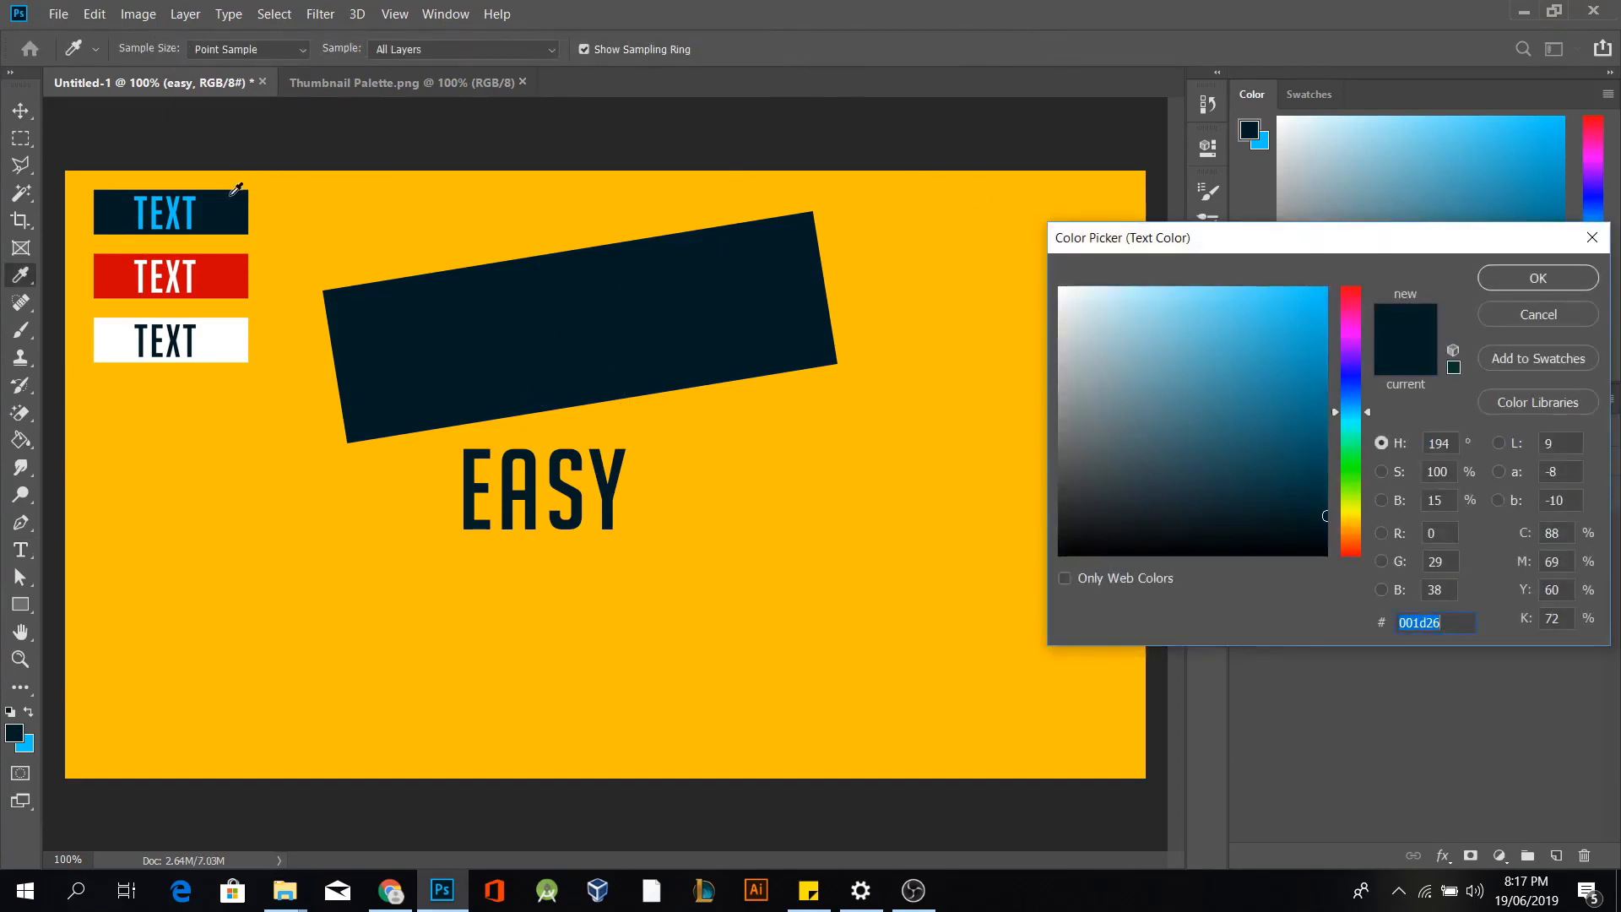
{"action": "left_click", "coordinate": [193, 200]}
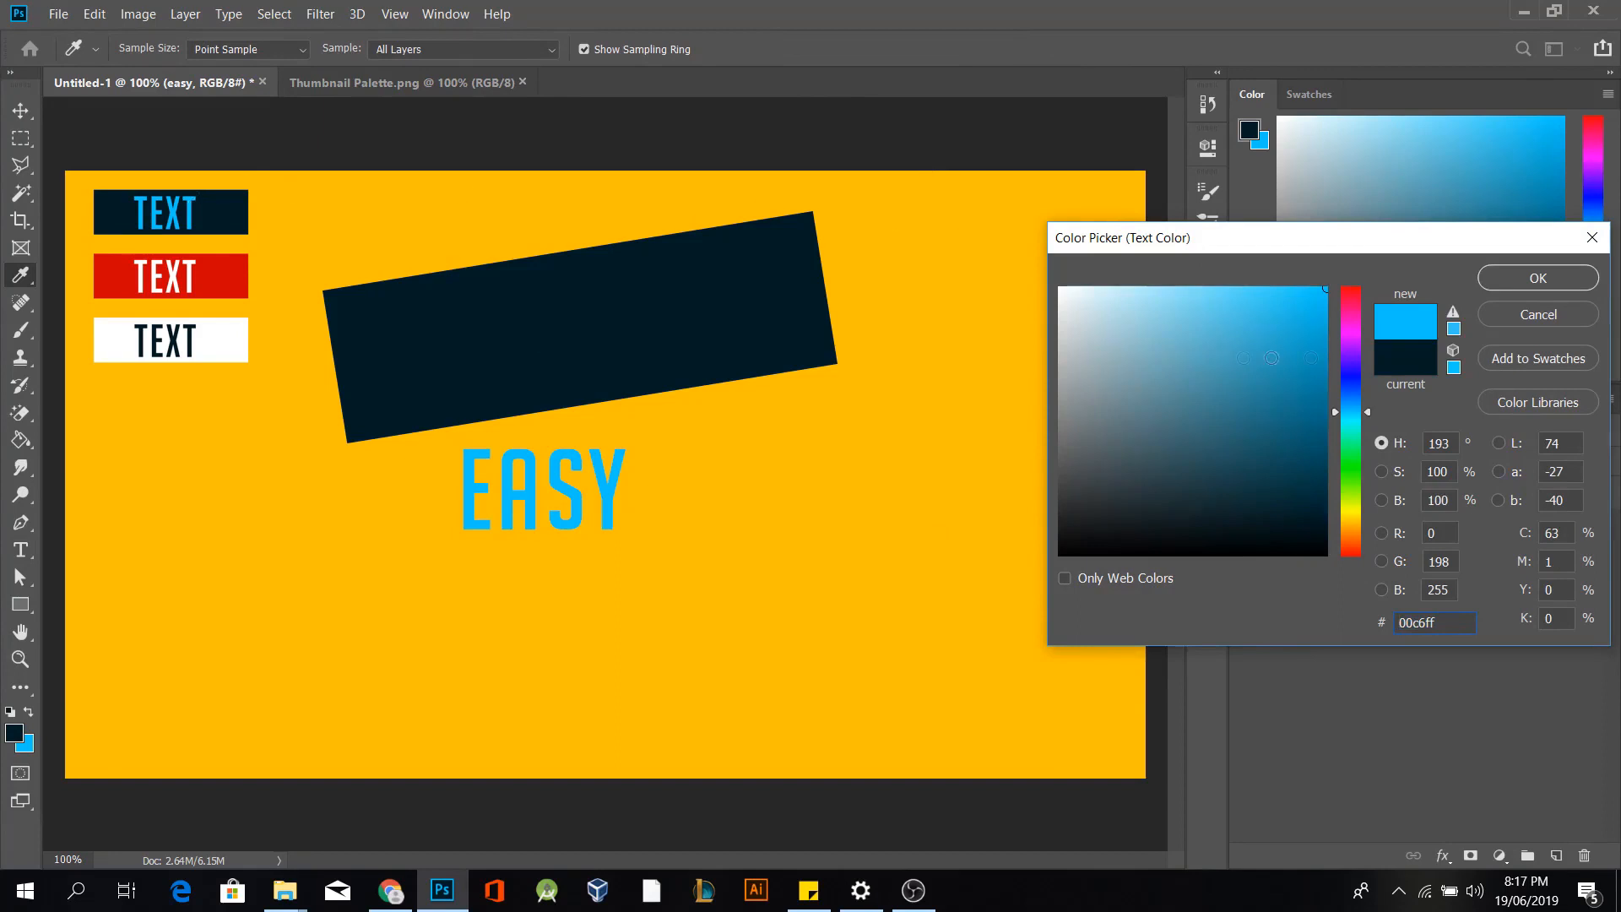
{"action": "left_click", "coordinate": [1520, 278]}
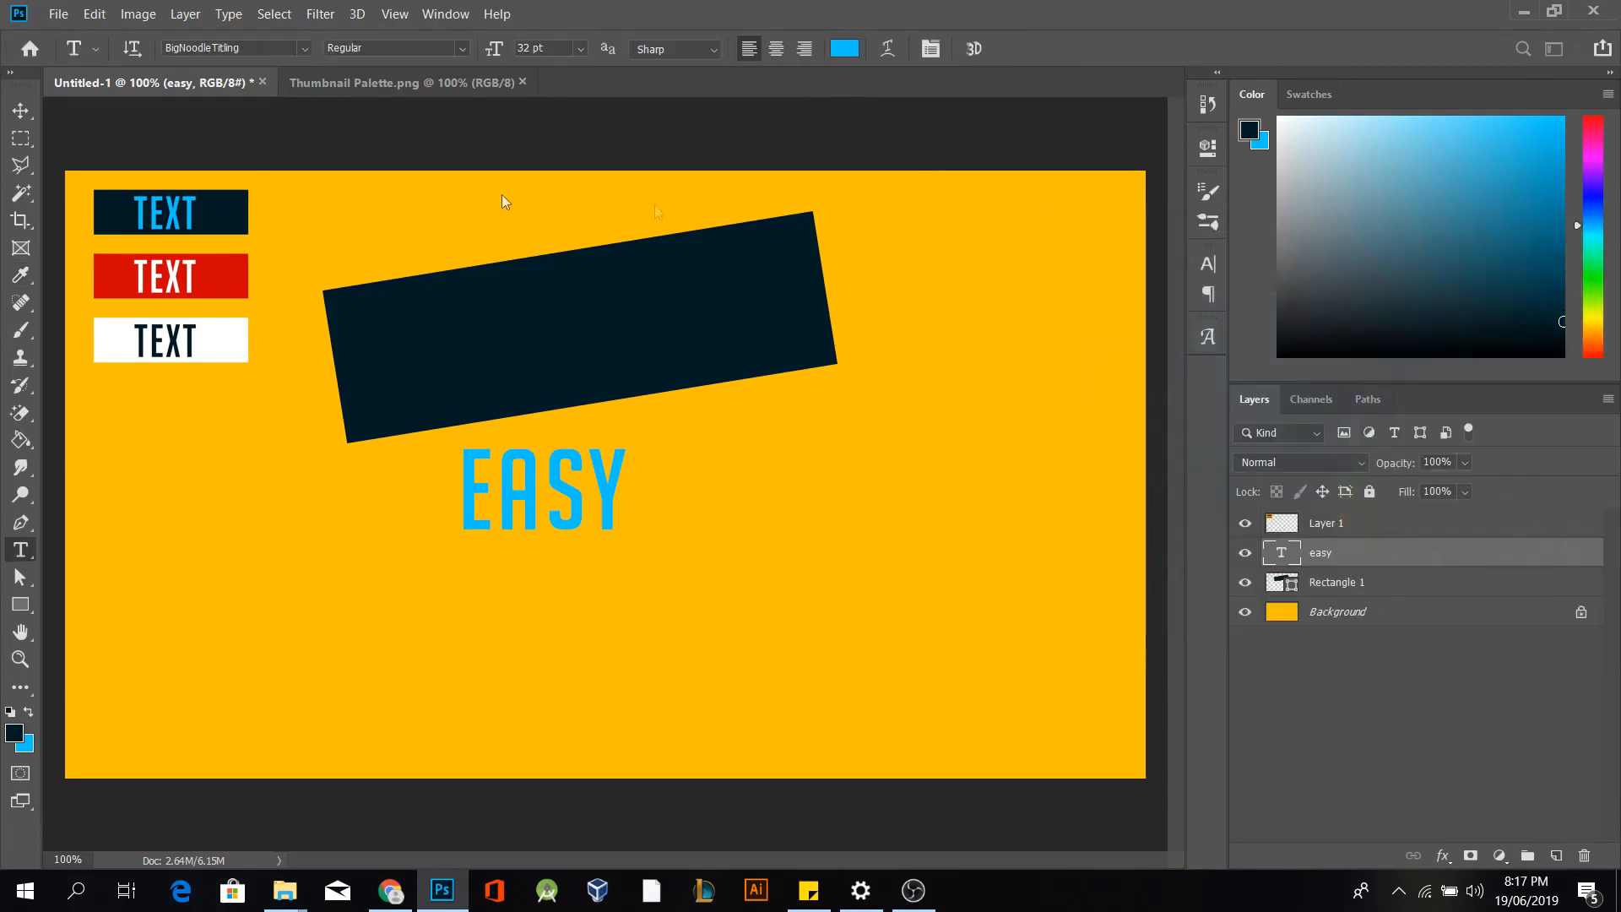
Scale the EASY text to about 140%, rotate it about 8.6° counterclockwise and place it centered on the dark rectangle
{"action": "left_click", "coordinate": [23, 116]}
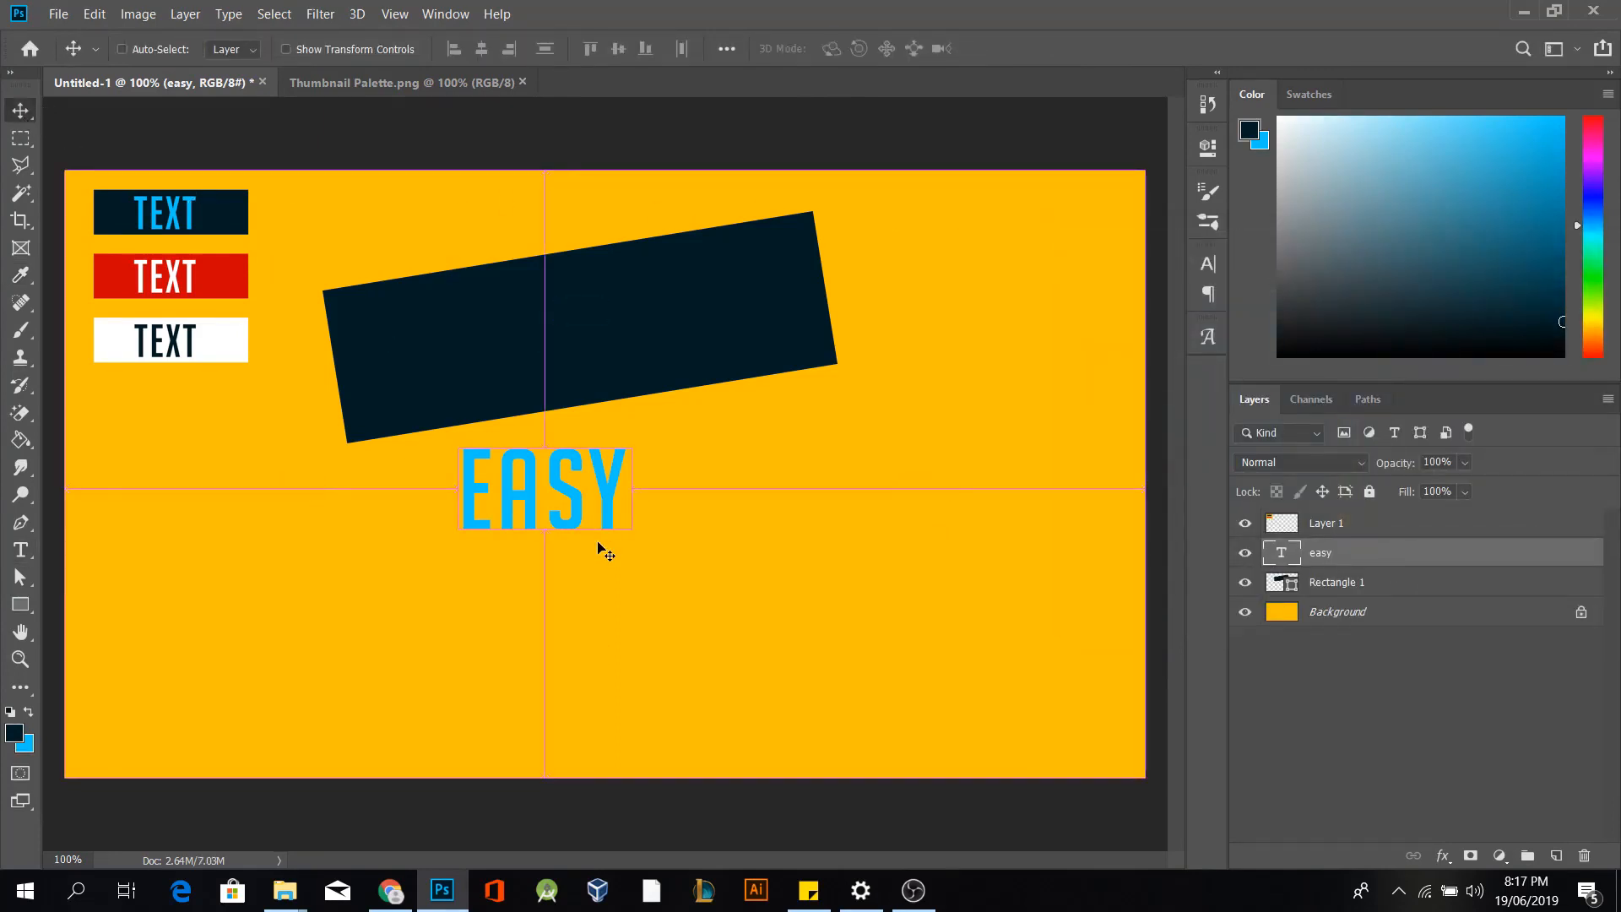
{"action": "key", "text": "ctrl+t"}
{"action": "left_click_drag", "start_coordinate": [640, 570], "coordinate": [704, 398]}
{"action": "mouse_move", "coordinate": [654, 333]}
{"action": "left_mouse_down"}
{"action": "mouse_move", "coordinate": [688, 334]}
{"action": "mouse_move", "coordinate": [673, 329]}
{"action": "left_mouse_up"}
{"action": "left_click_drag", "start_coordinate": [709, 386], "coordinate": [652, 363]}
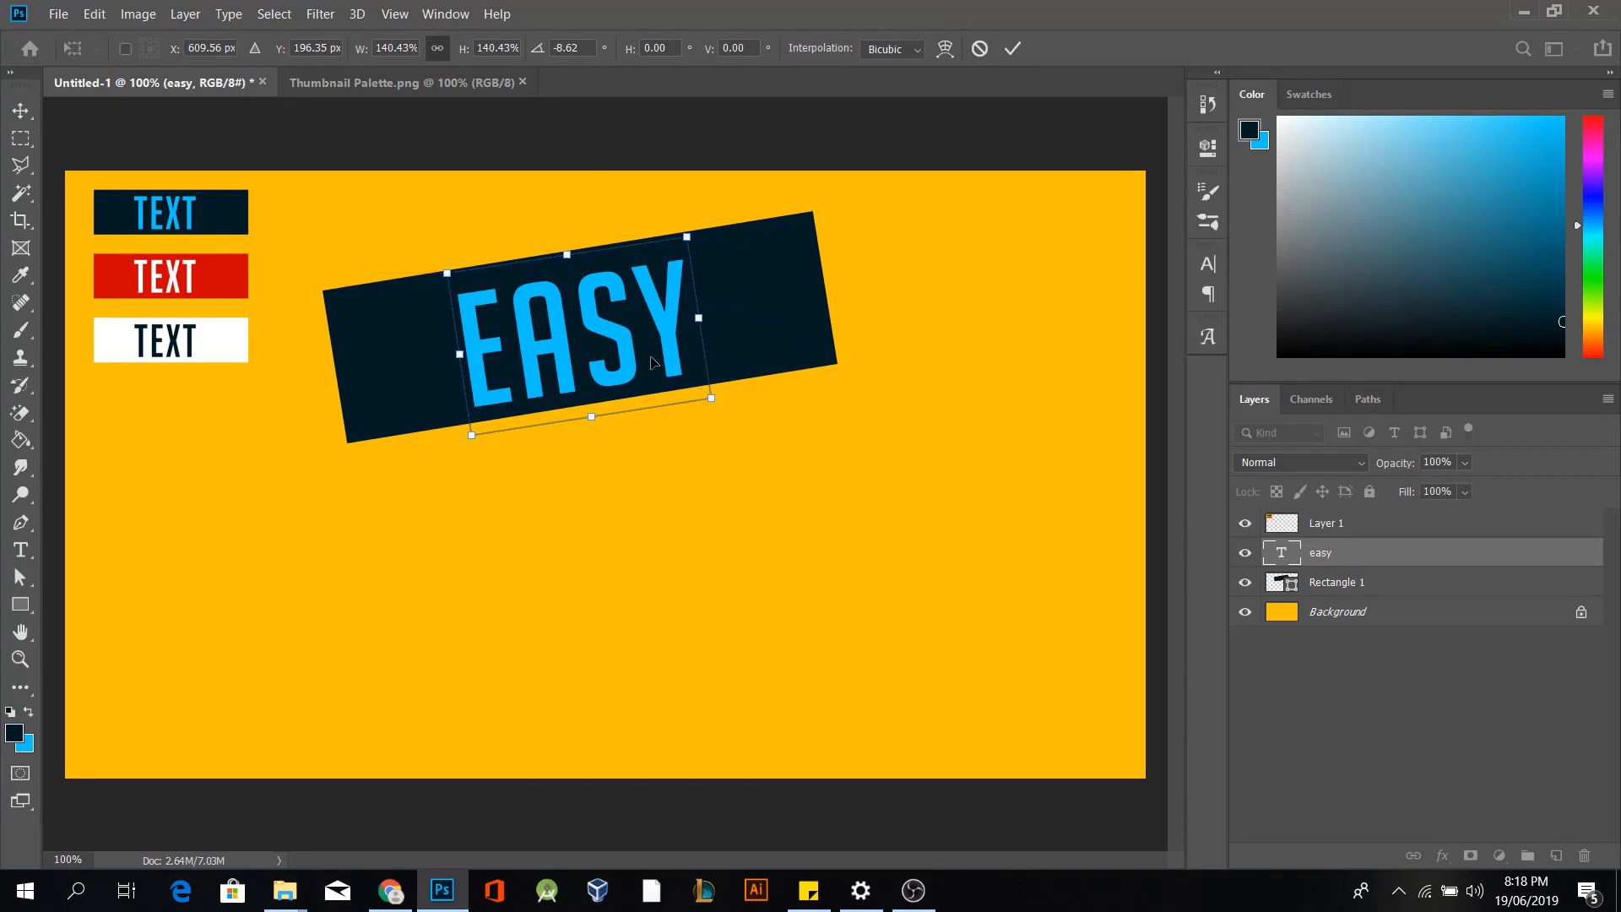
{"action": "key", "text": "Up"}
{"action": "key", "text": "Up"}
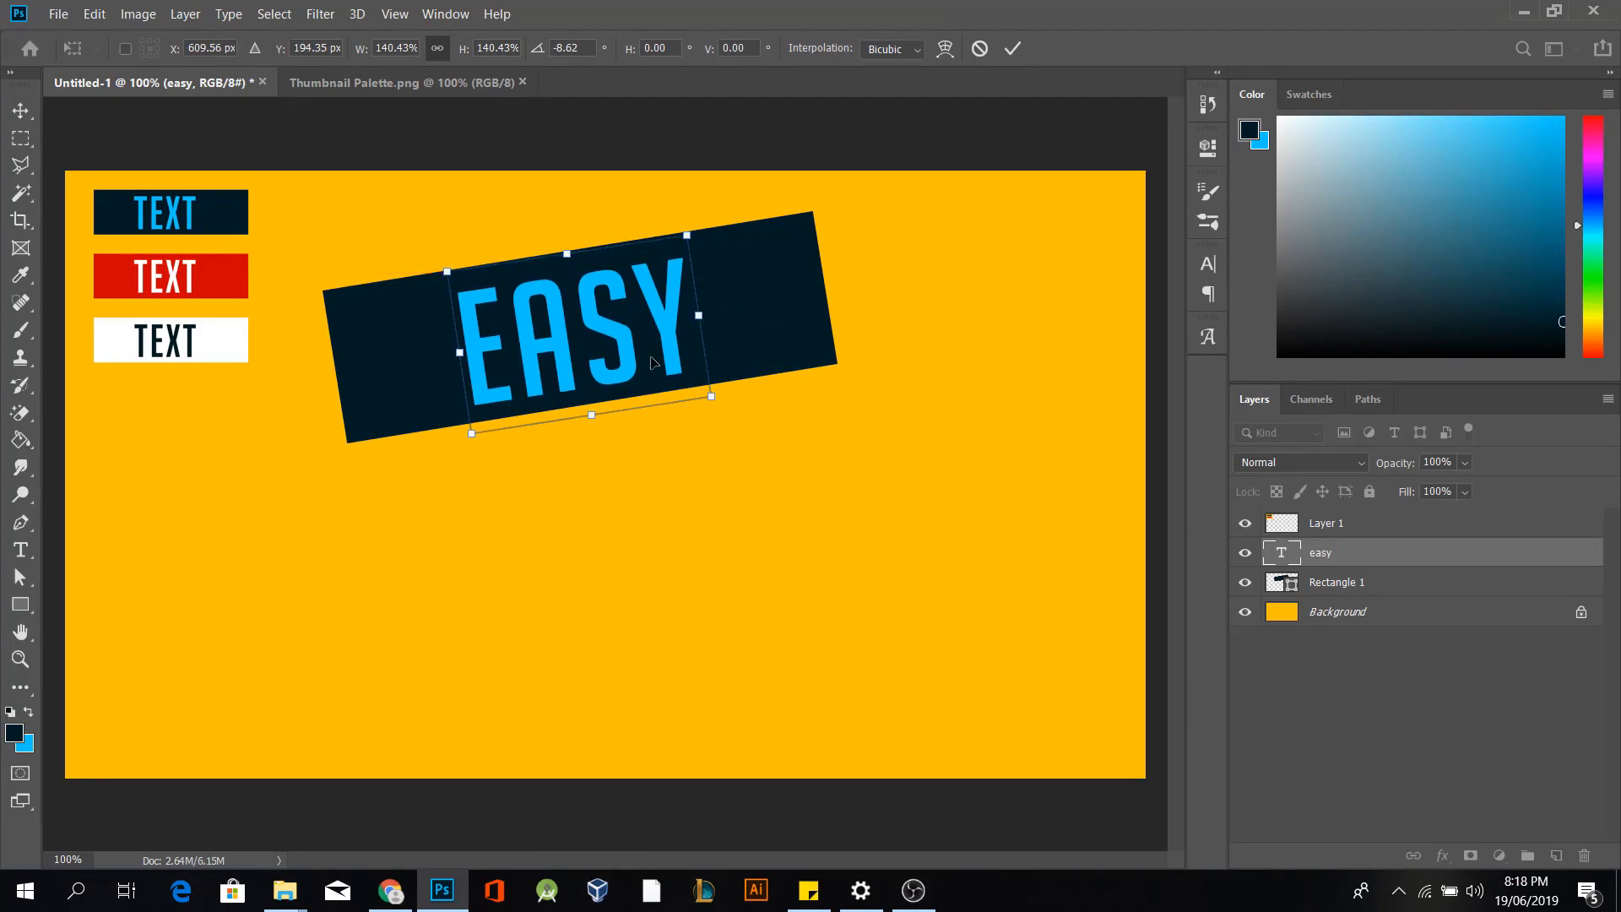
{"action": "key", "text": "Return"}
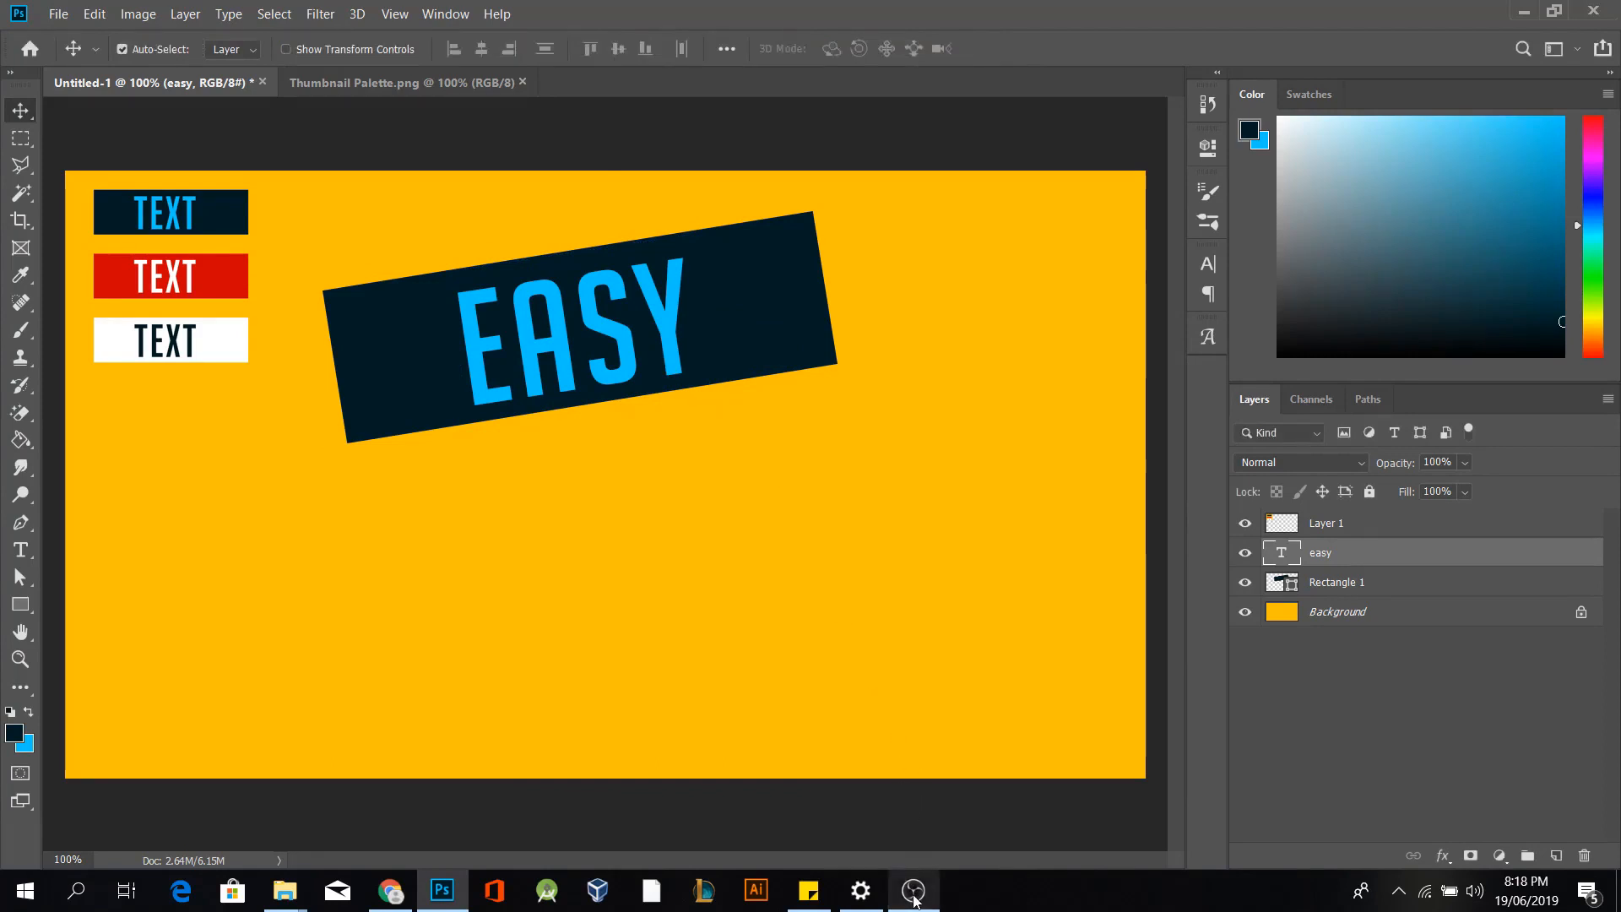
Replace the word EASY with SIMPLE and center the text on the dark rectangle
{"action": "key", "text": "t"}
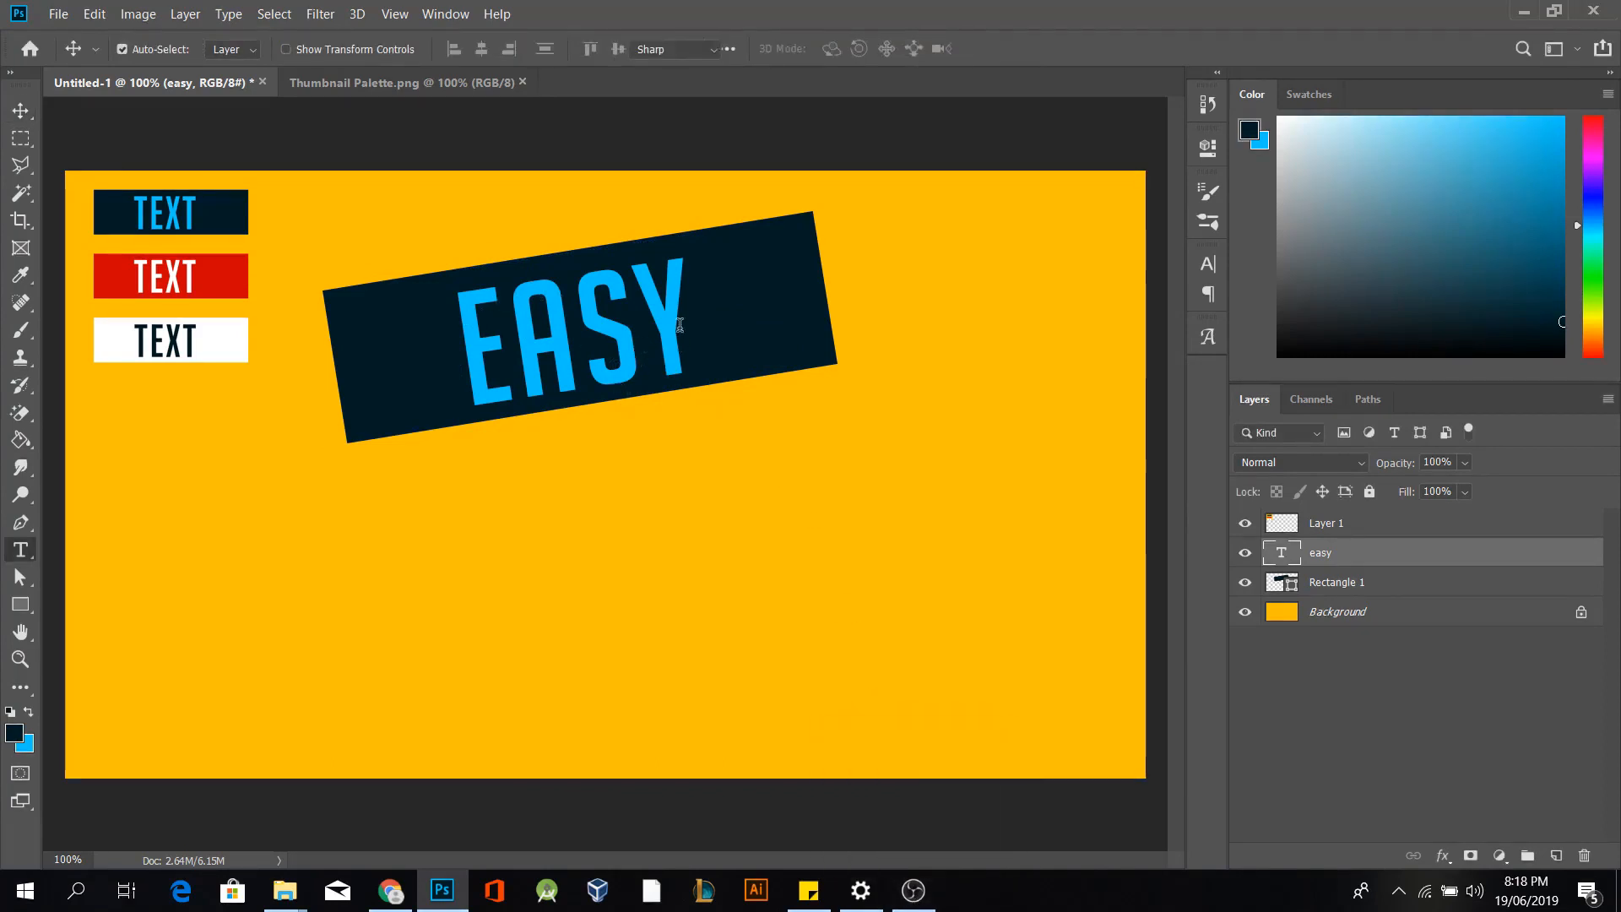
{"action": "left_click", "coordinate": [681, 322]}
{"action": "double_click", "coordinate": [517, 359]}
{"action": "type", "text": "simple"}
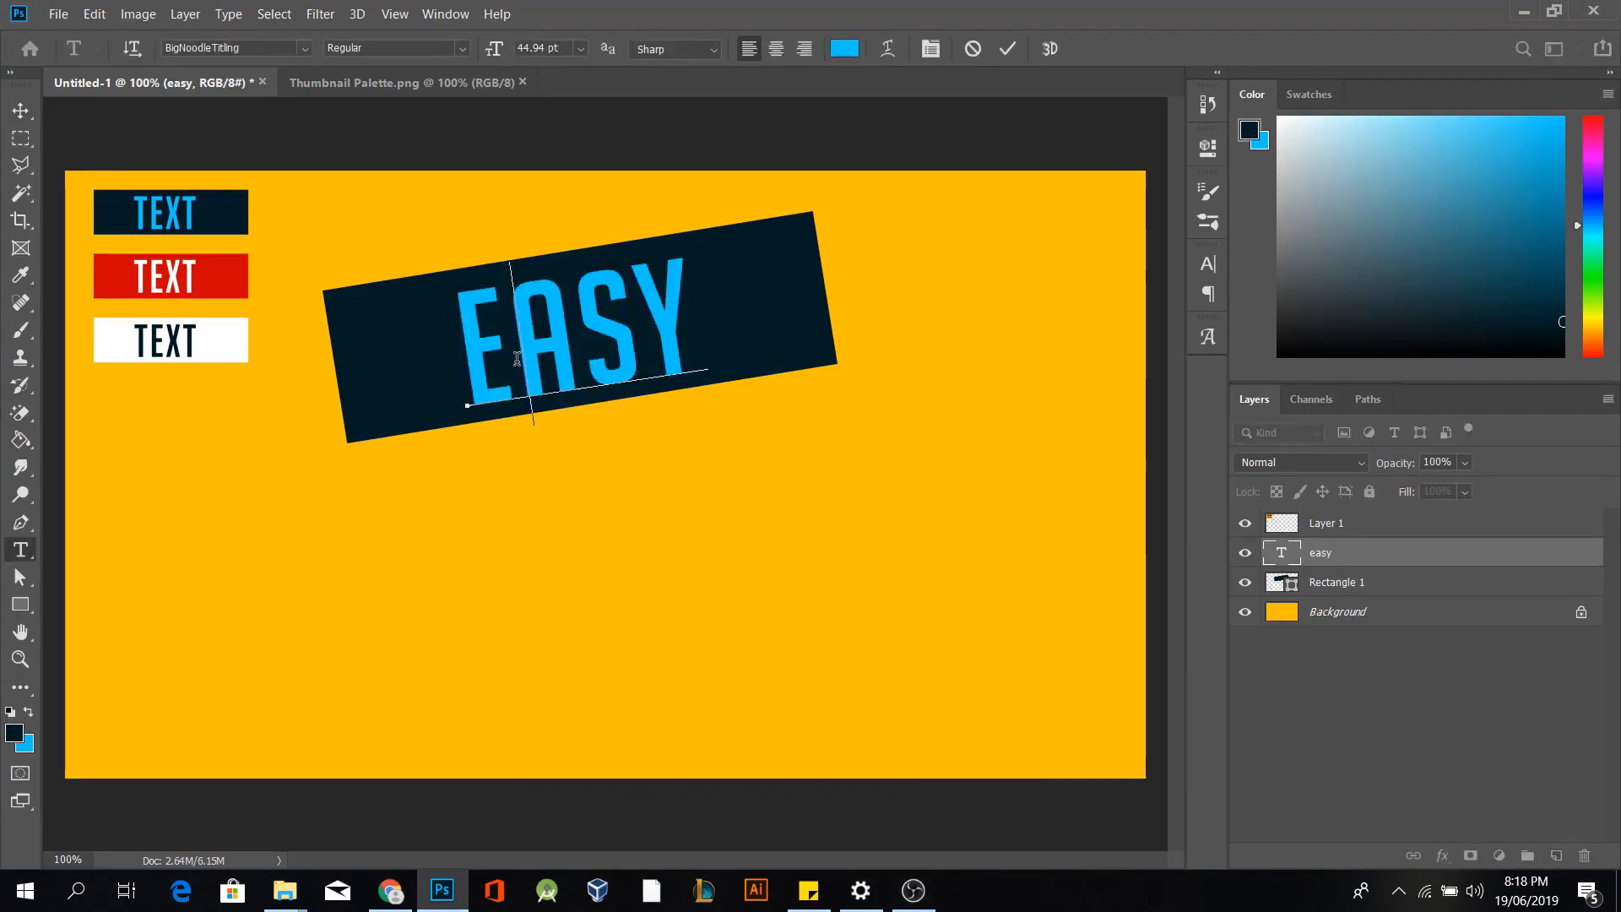
{"action": "key", "text": "ctrl+Return"}
{"action": "key", "text": "v"}
{"action": "left_click_drag", "start_coordinate": [724, 338], "coordinate": [660, 343]}
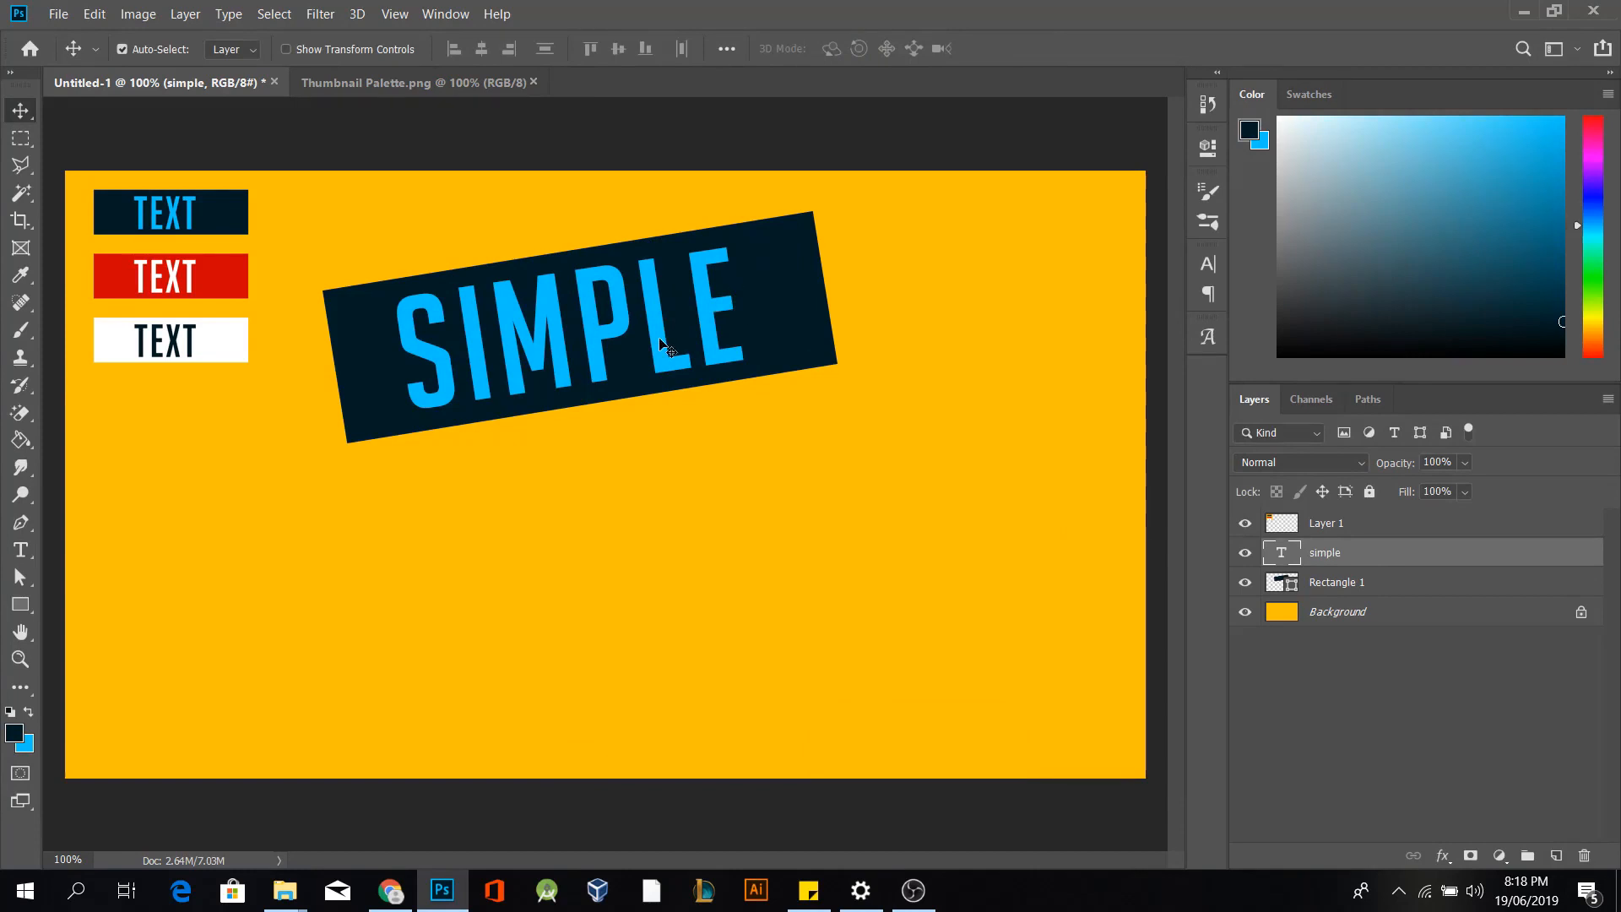
{"action": "key", "text": "Right"}
{"action": "key", "text": "Right"}
{"action": "key", "text": "Right"}
{"action": "key", "text": "Right"}
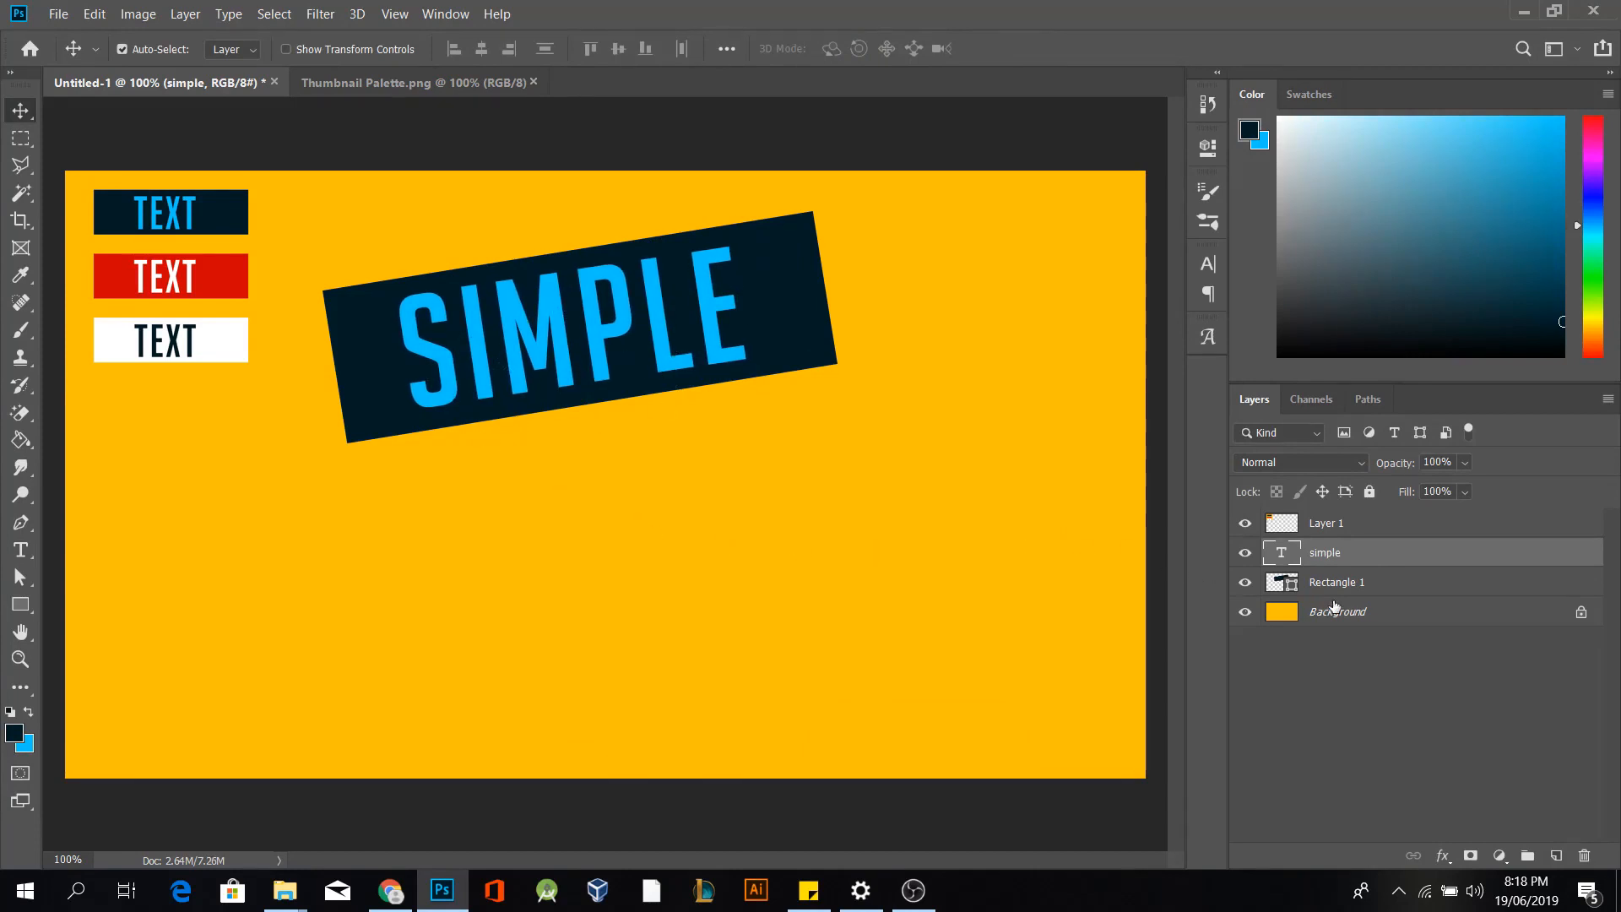
Draw a rectangle about 435 × 149 px below the dark banner, filled with red #cc0002 sampled from the palette's red bar
{"action": "left_click", "coordinate": [1268, 579]}
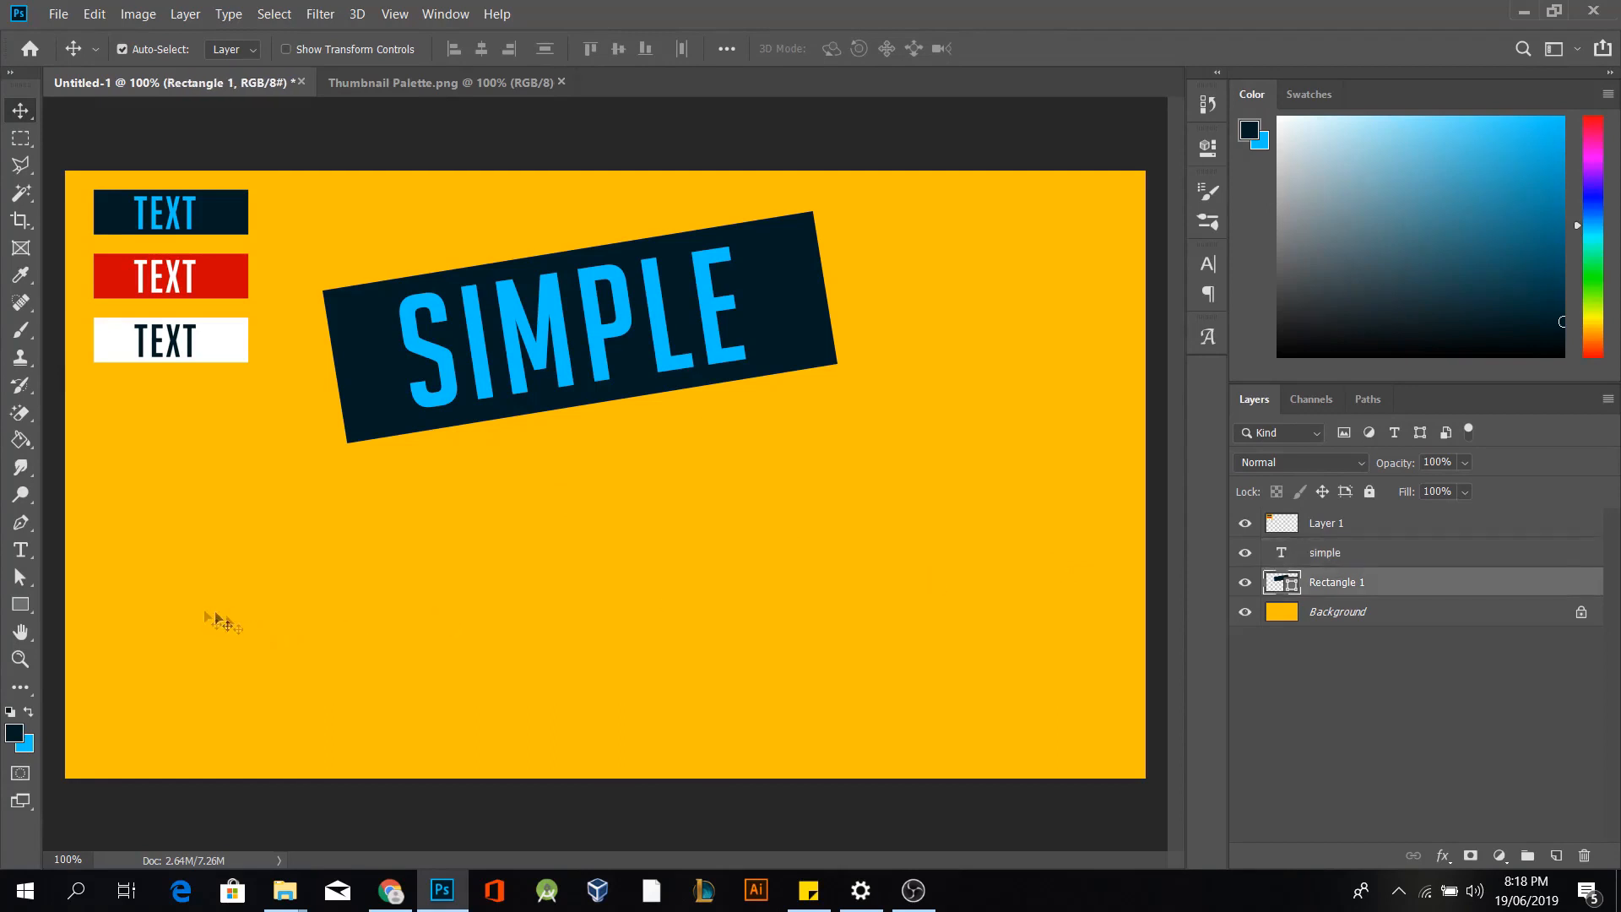
{"action": "left_click", "coordinate": [33, 604]}
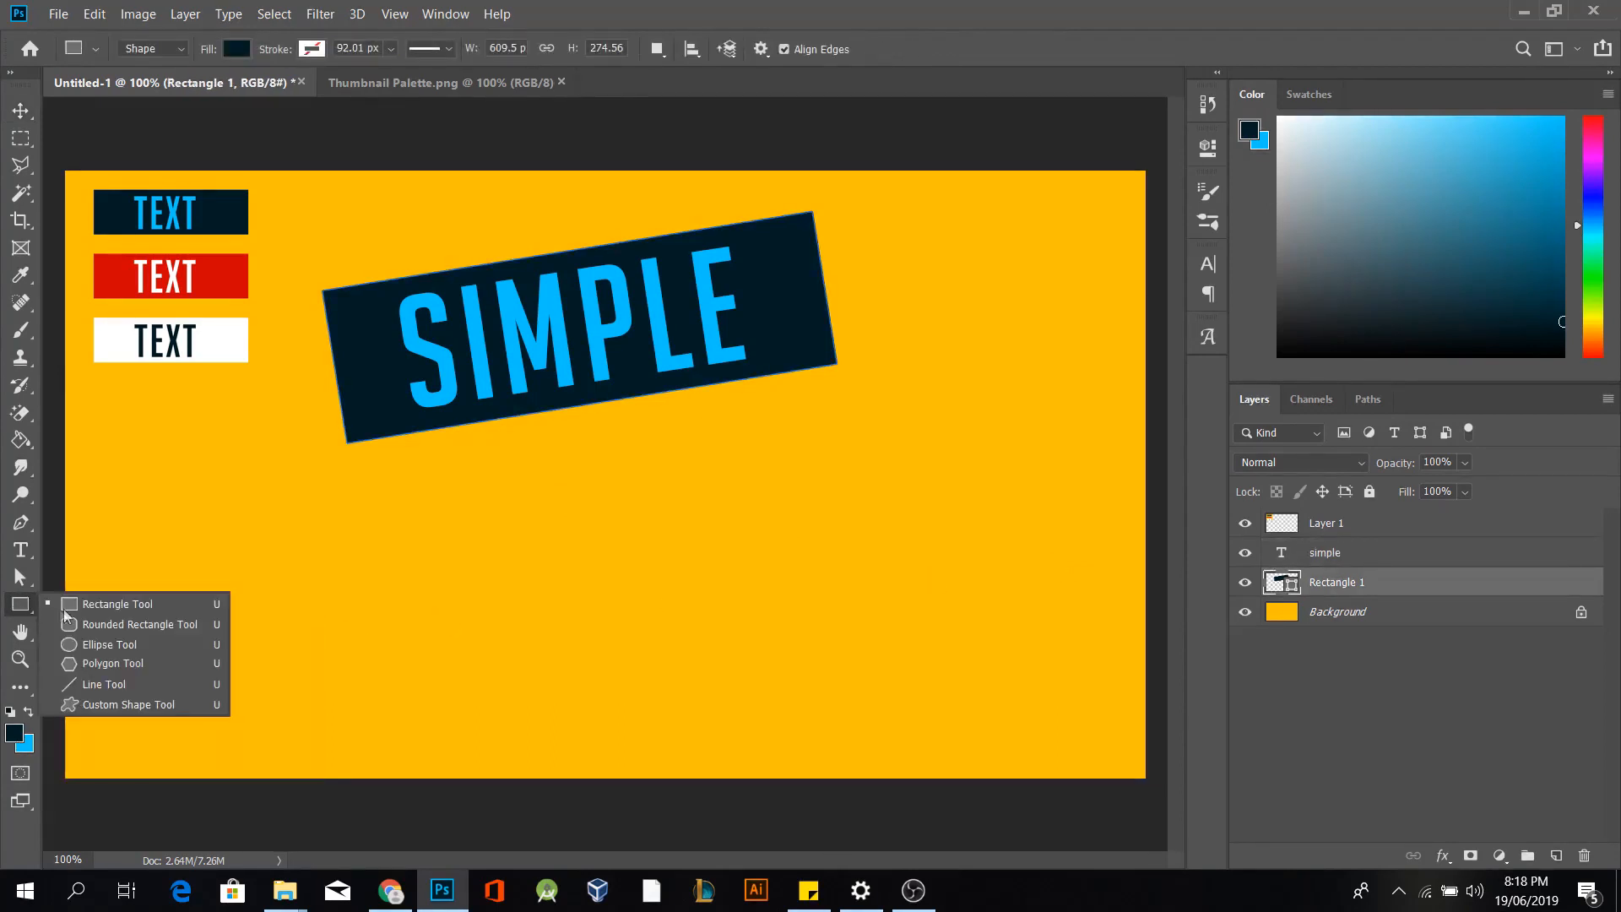
{"action": "left_click", "coordinate": [133, 605]}
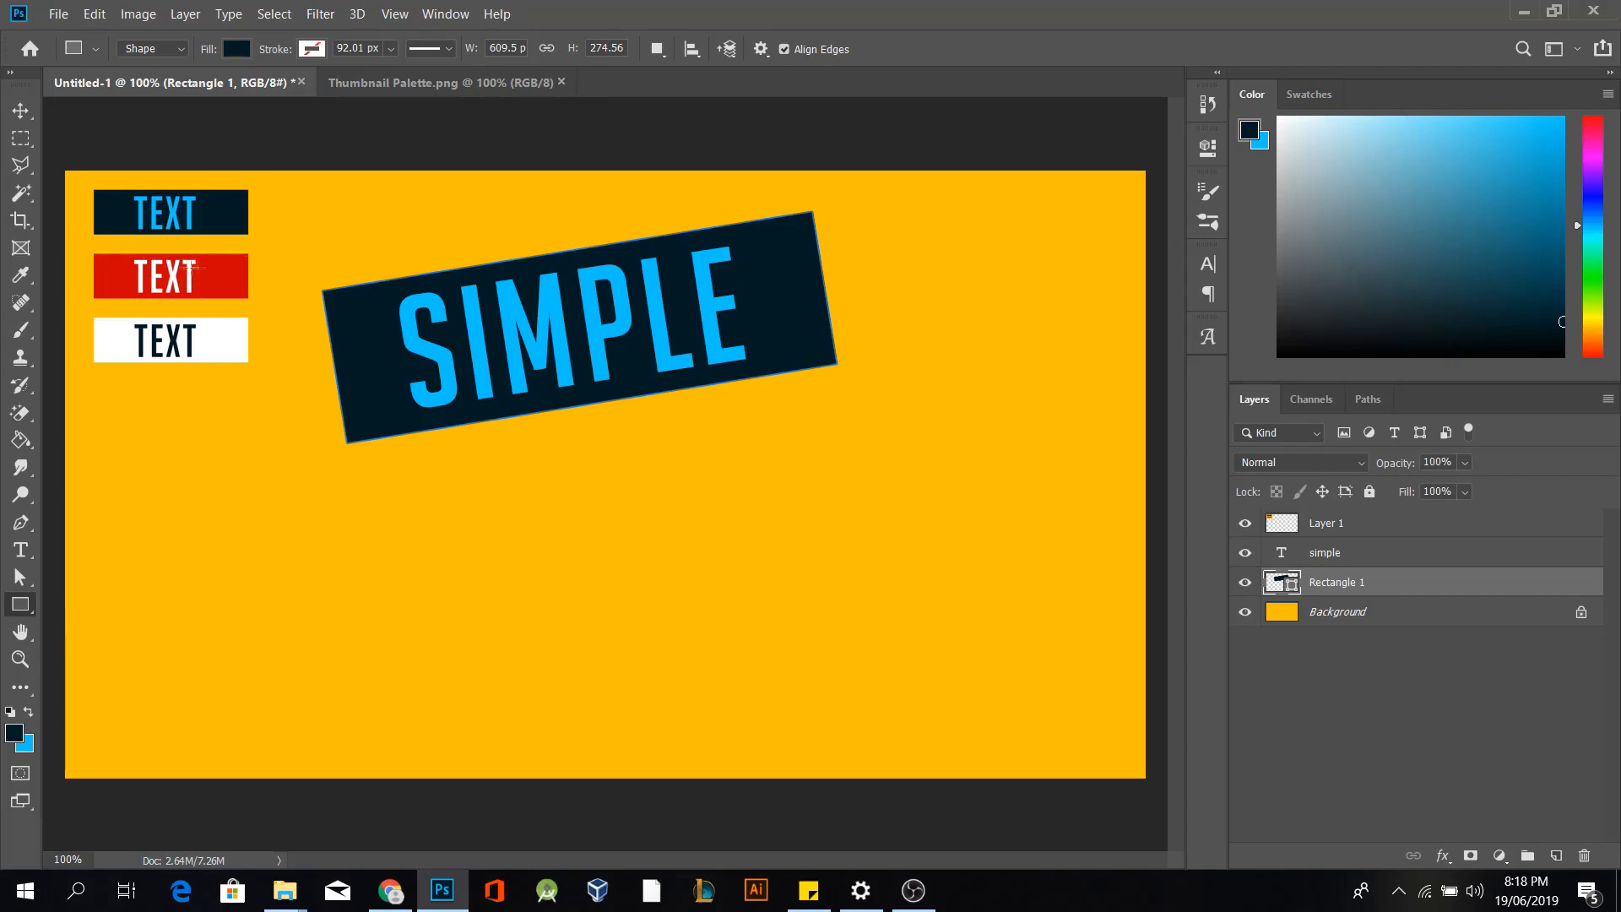
{"action": "left_click_drag", "start_coordinate": [283, 482], "coordinate": [649, 607]}
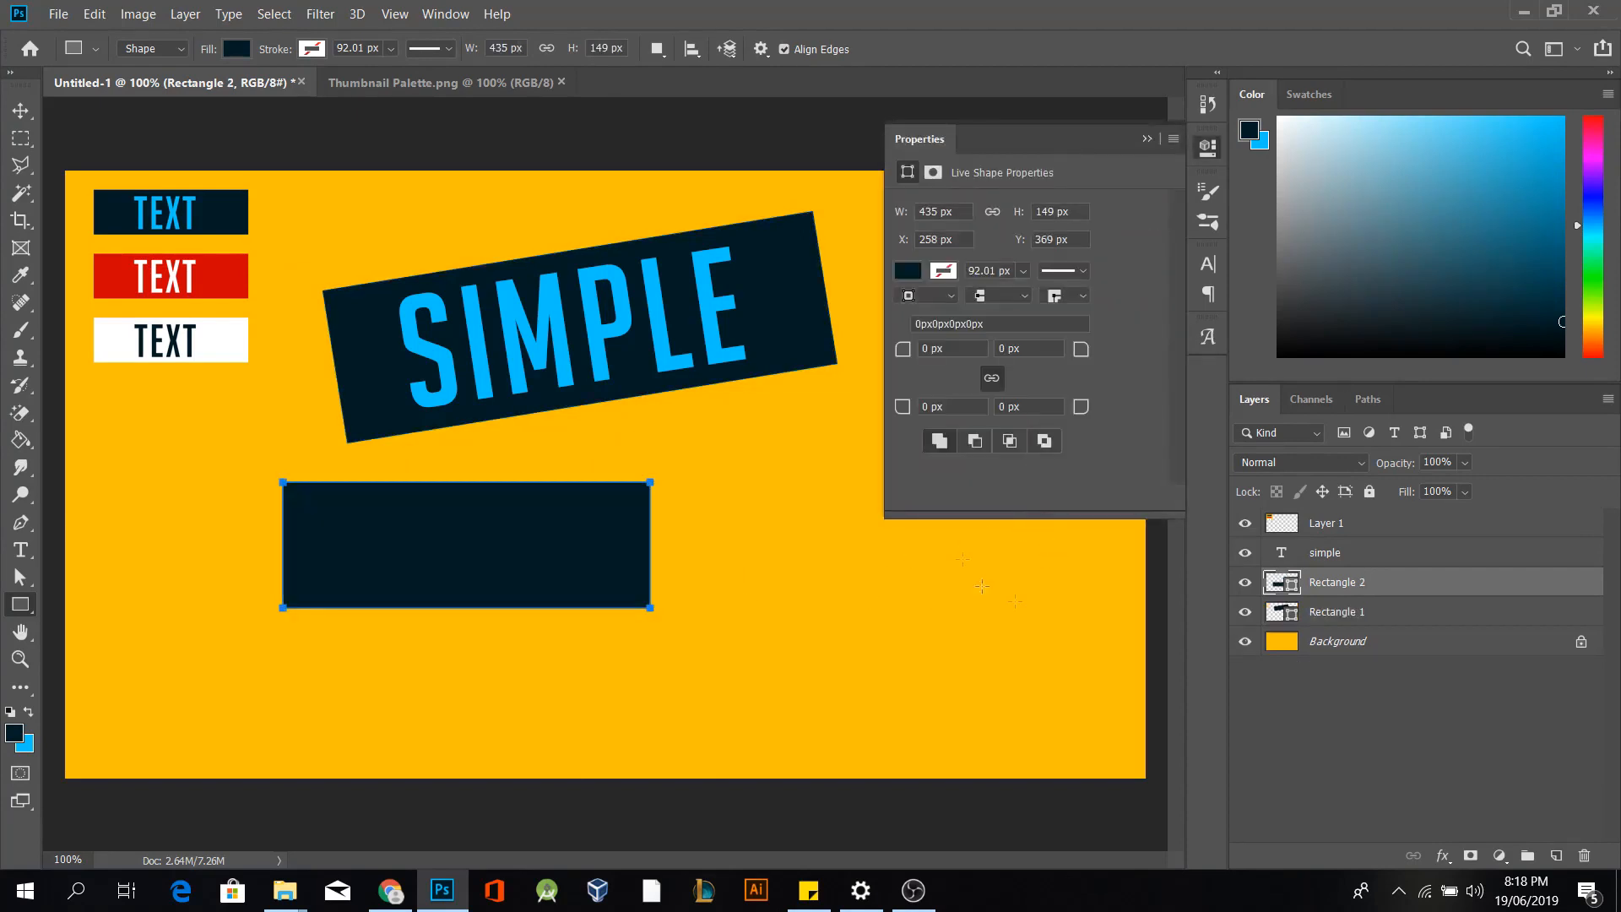
{"action": "double_click", "coordinate": [1296, 588]}
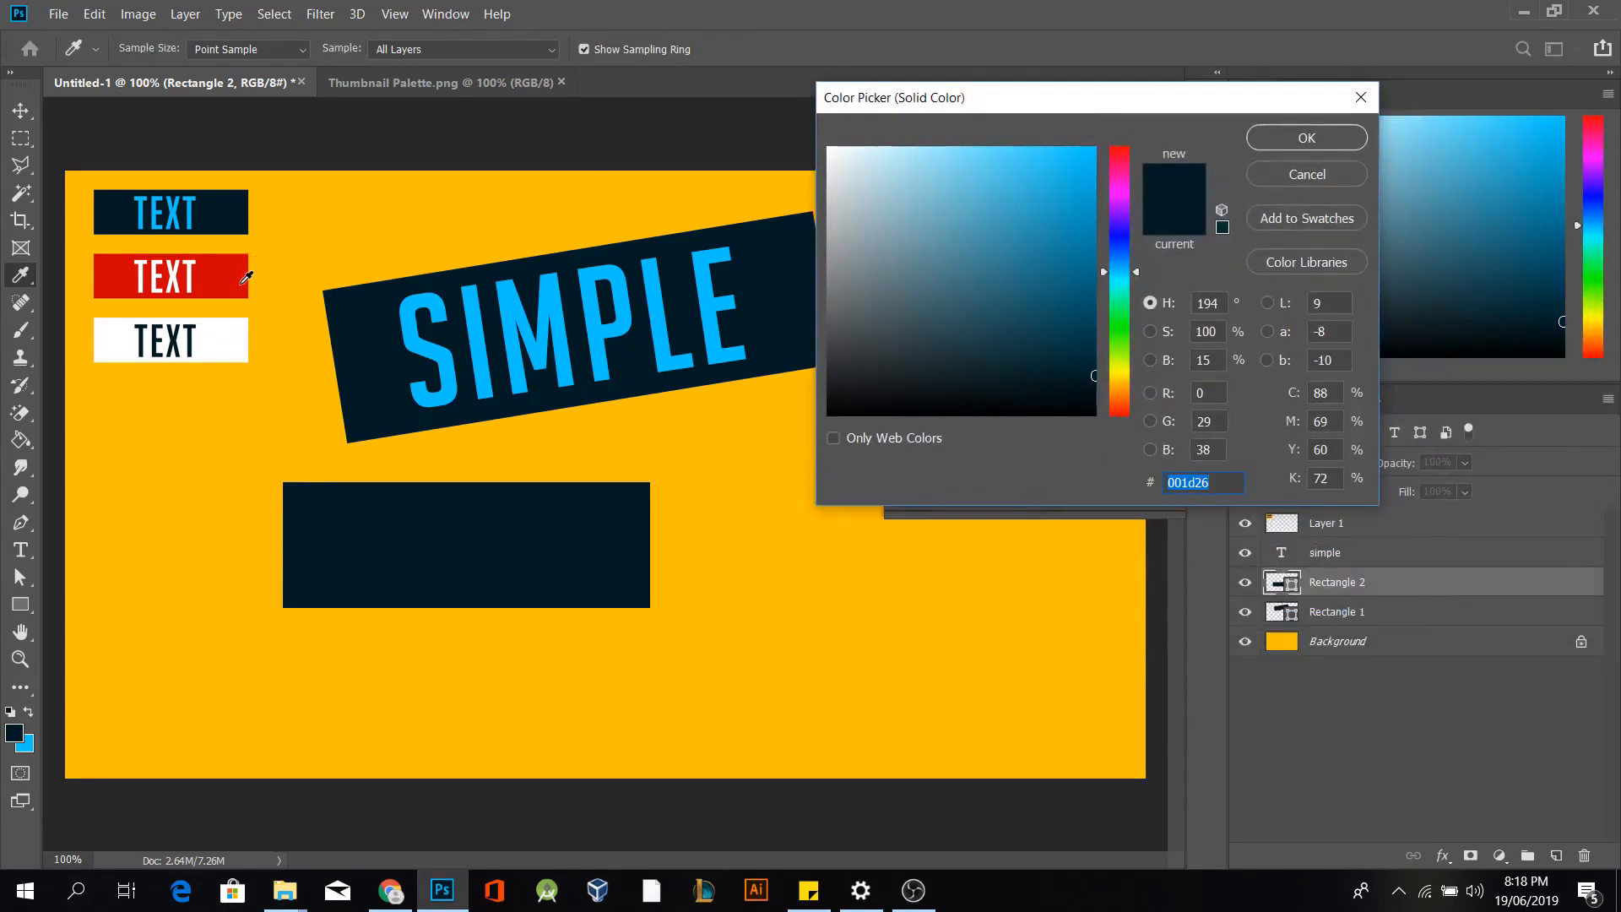
{"action": "left_click", "coordinate": [243, 283]}
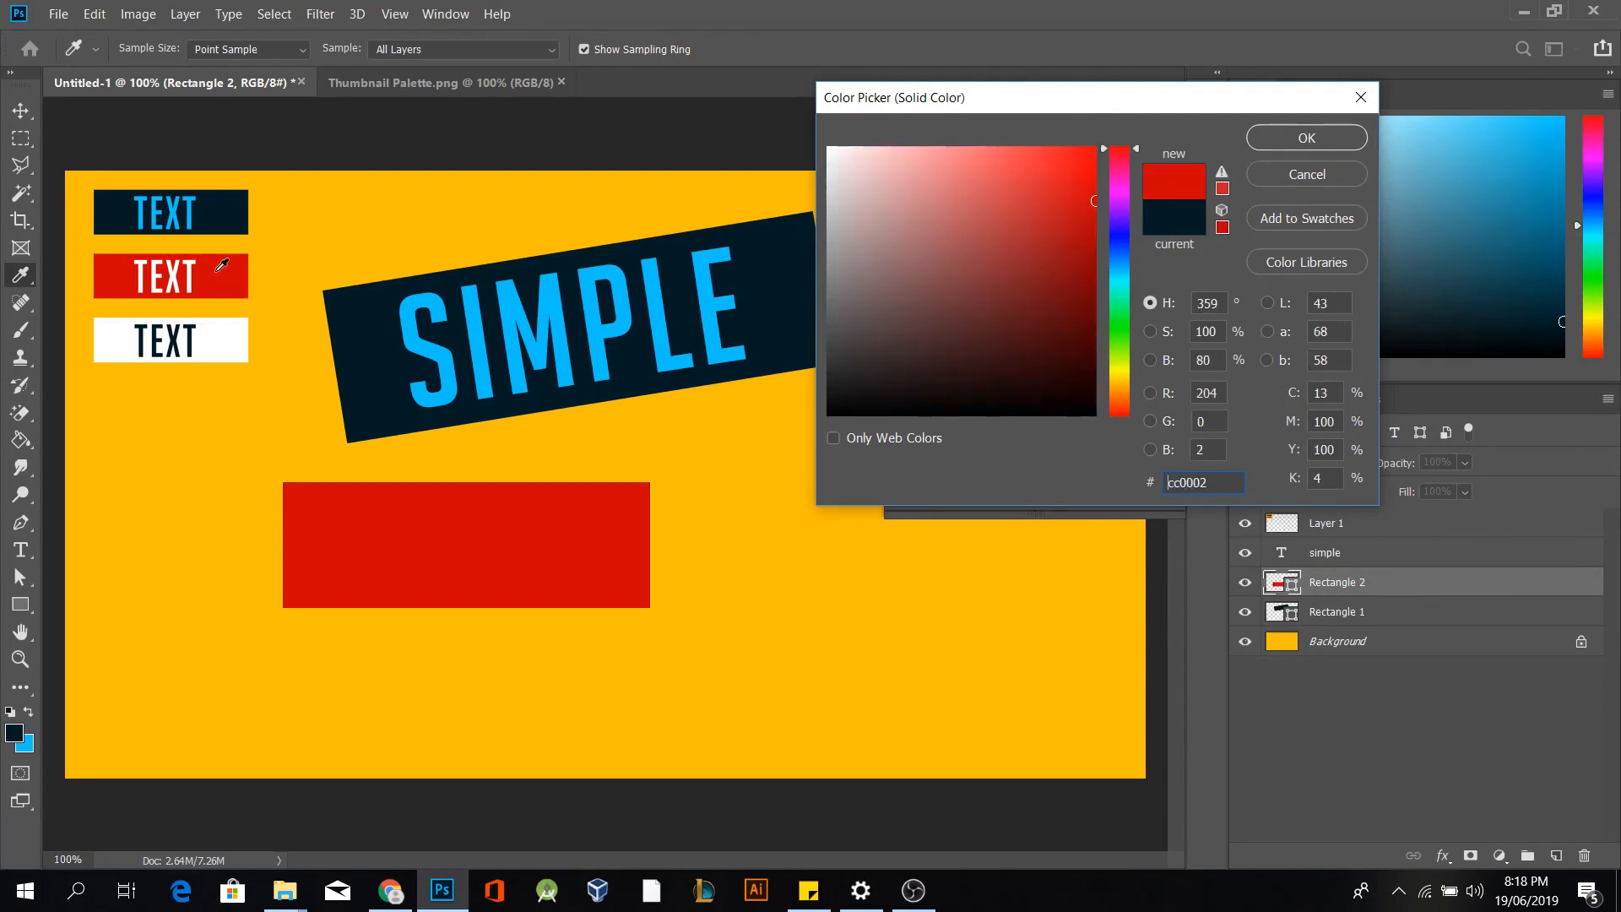
{"action": "left_click", "coordinate": [1286, 143]}
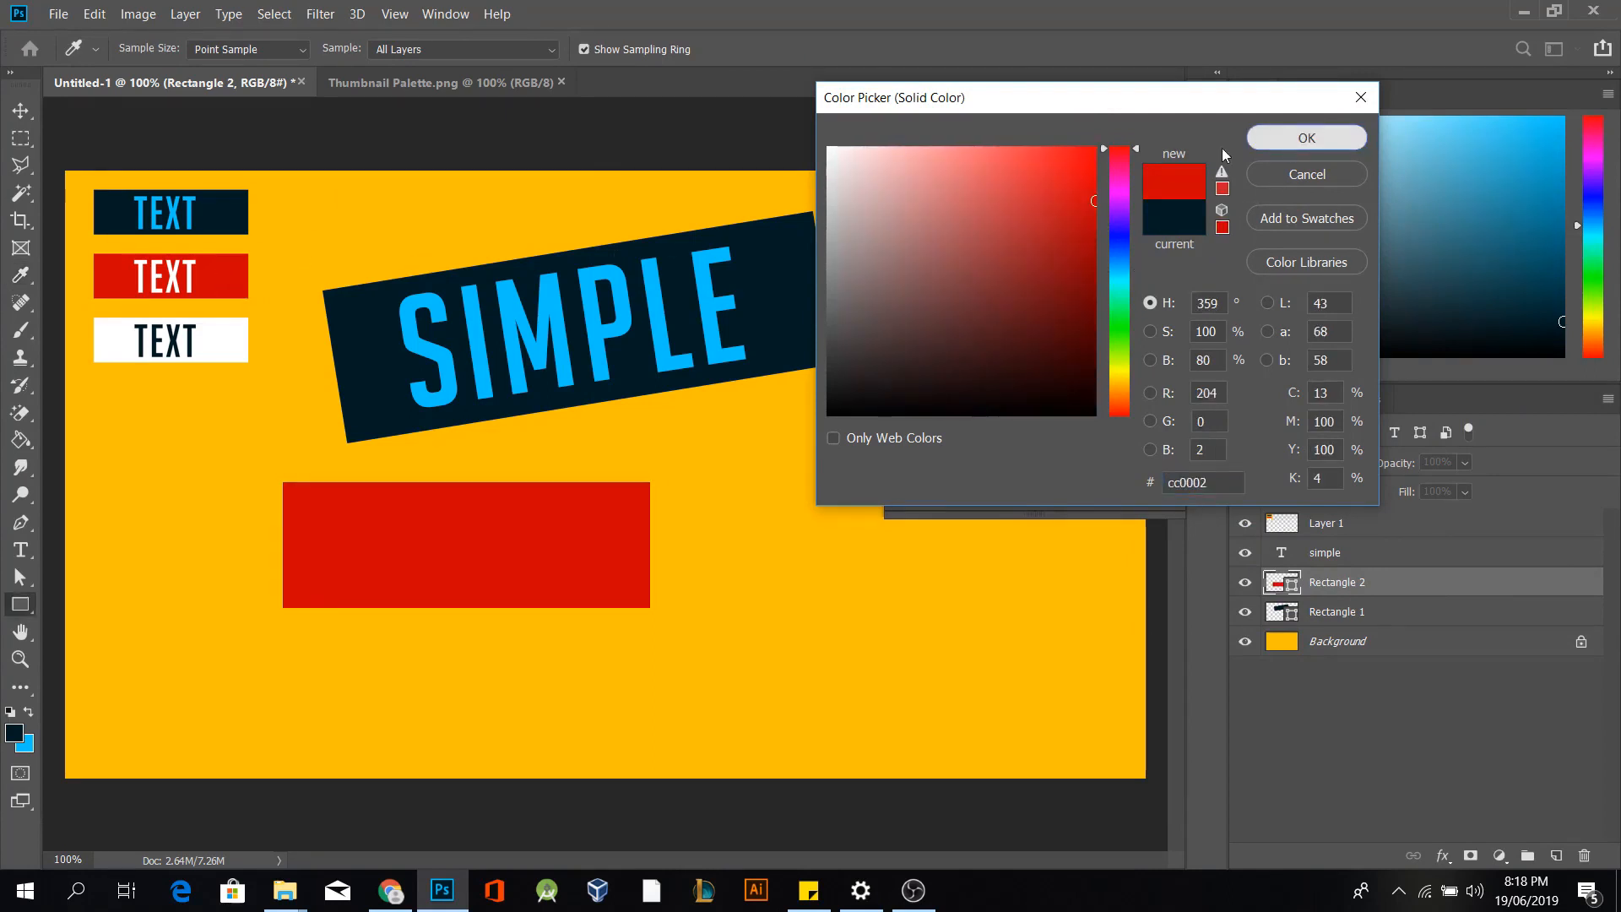
{"action": "left_click", "coordinate": [1147, 140]}
Widen the red rectangle to about 121%, rotate it about 6° clockwise and move it up to overlap the dark banner
{"action": "key", "text": "ctrl+t"}
{"action": "left_click_drag", "start_coordinate": [422, 568], "coordinate": [516, 496]}
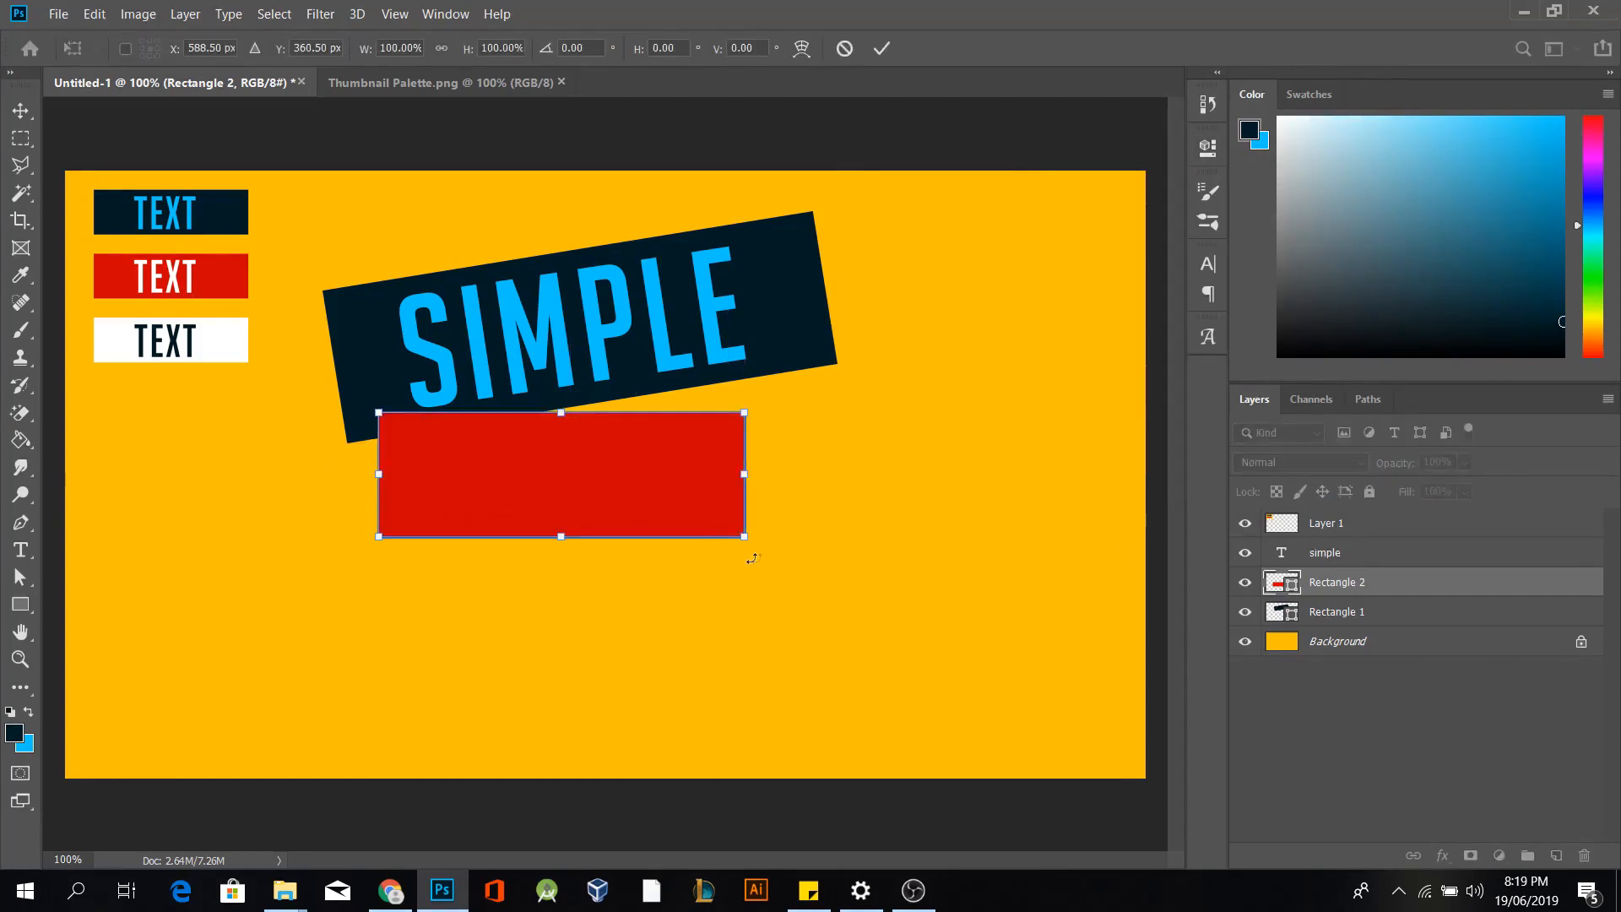
{"action": "left_click_drag", "start_coordinate": [746, 477], "coordinate": [826, 477]}
{"action": "left_click_drag", "start_coordinate": [665, 511], "coordinate": [682, 493]}
{"action": "left_click_drag", "start_coordinate": [886, 530], "coordinate": [849, 569]}
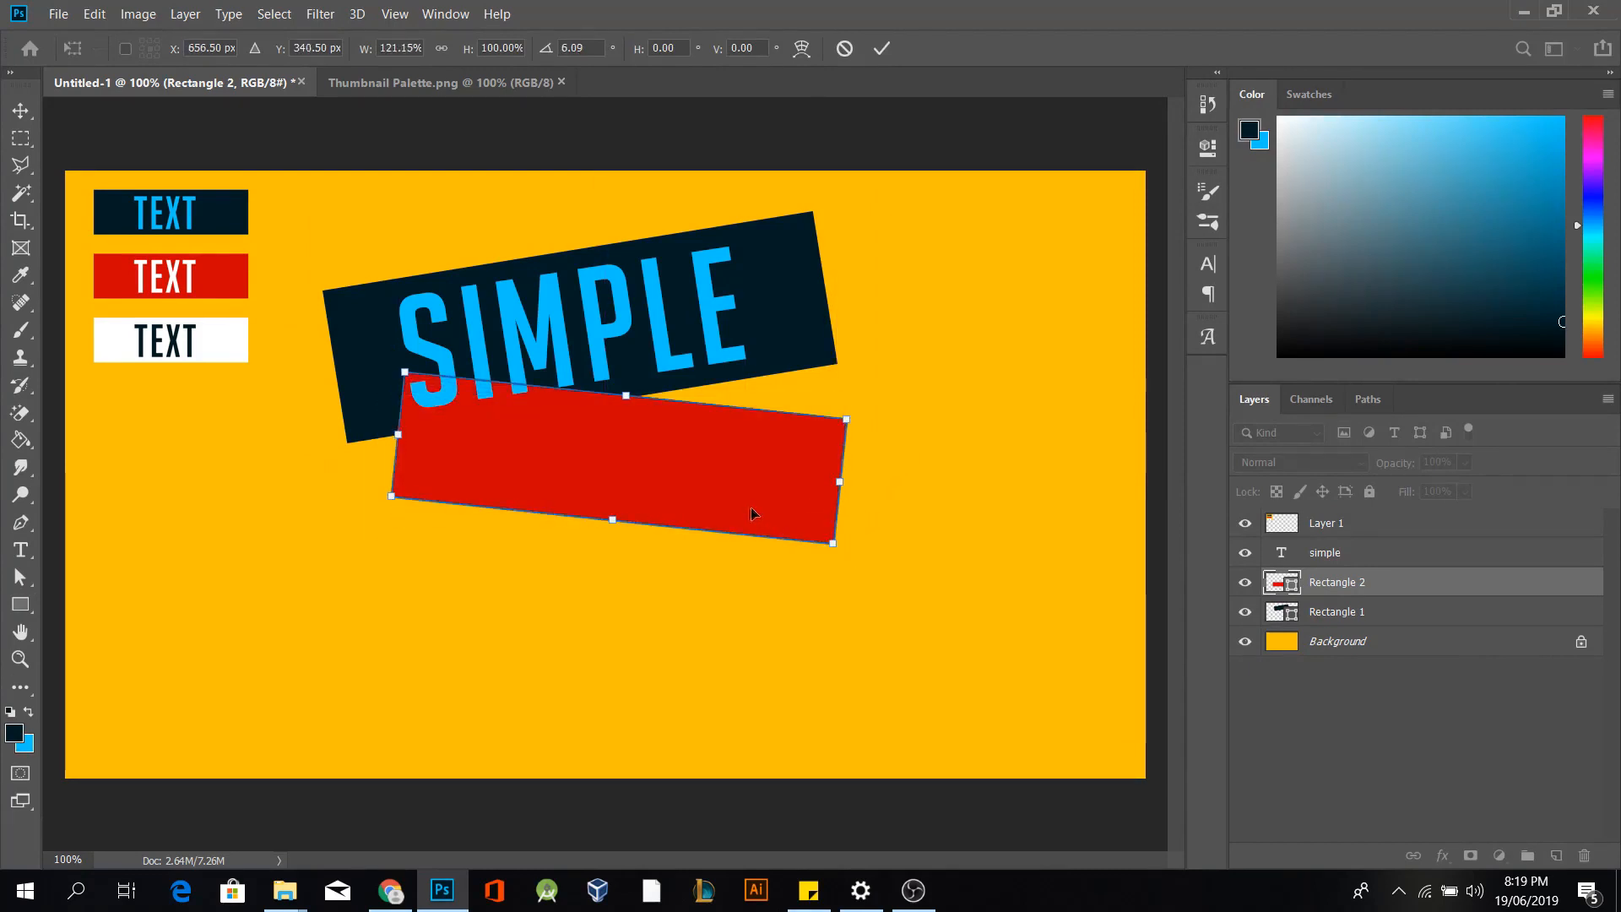
{"action": "key", "text": "Return"}
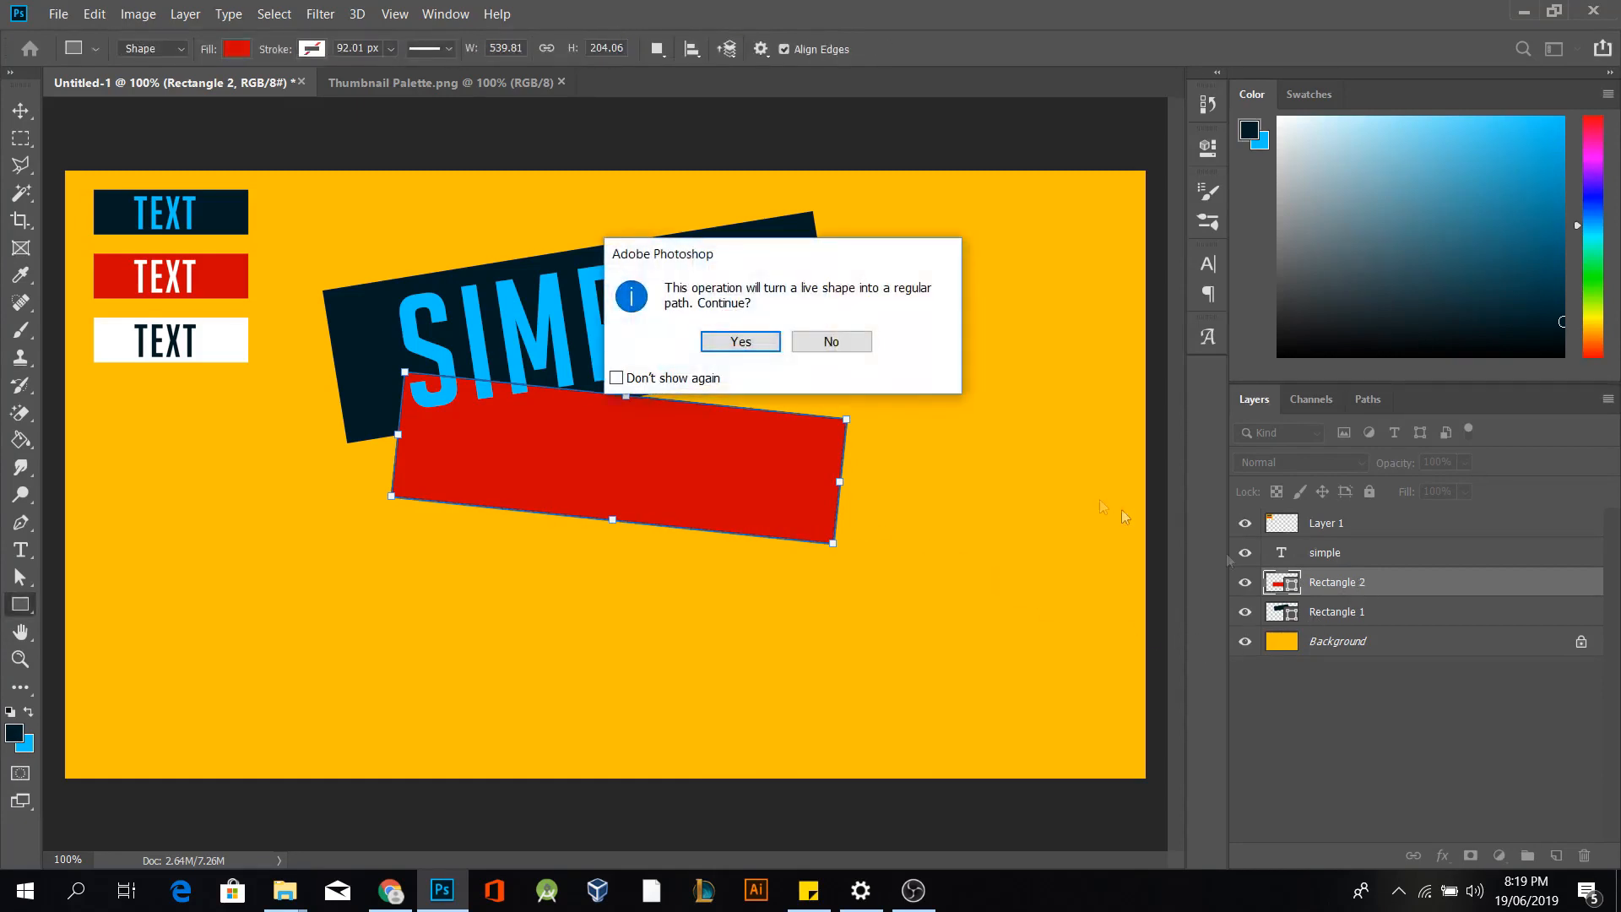
{"action": "left_click", "coordinate": [753, 342]}
Place the red rectangle's layer beneath Rectangle 1 and shift the shape slightly down and left
{"action": "left_click_drag", "start_coordinate": [1418, 587], "coordinate": [1418, 626]}
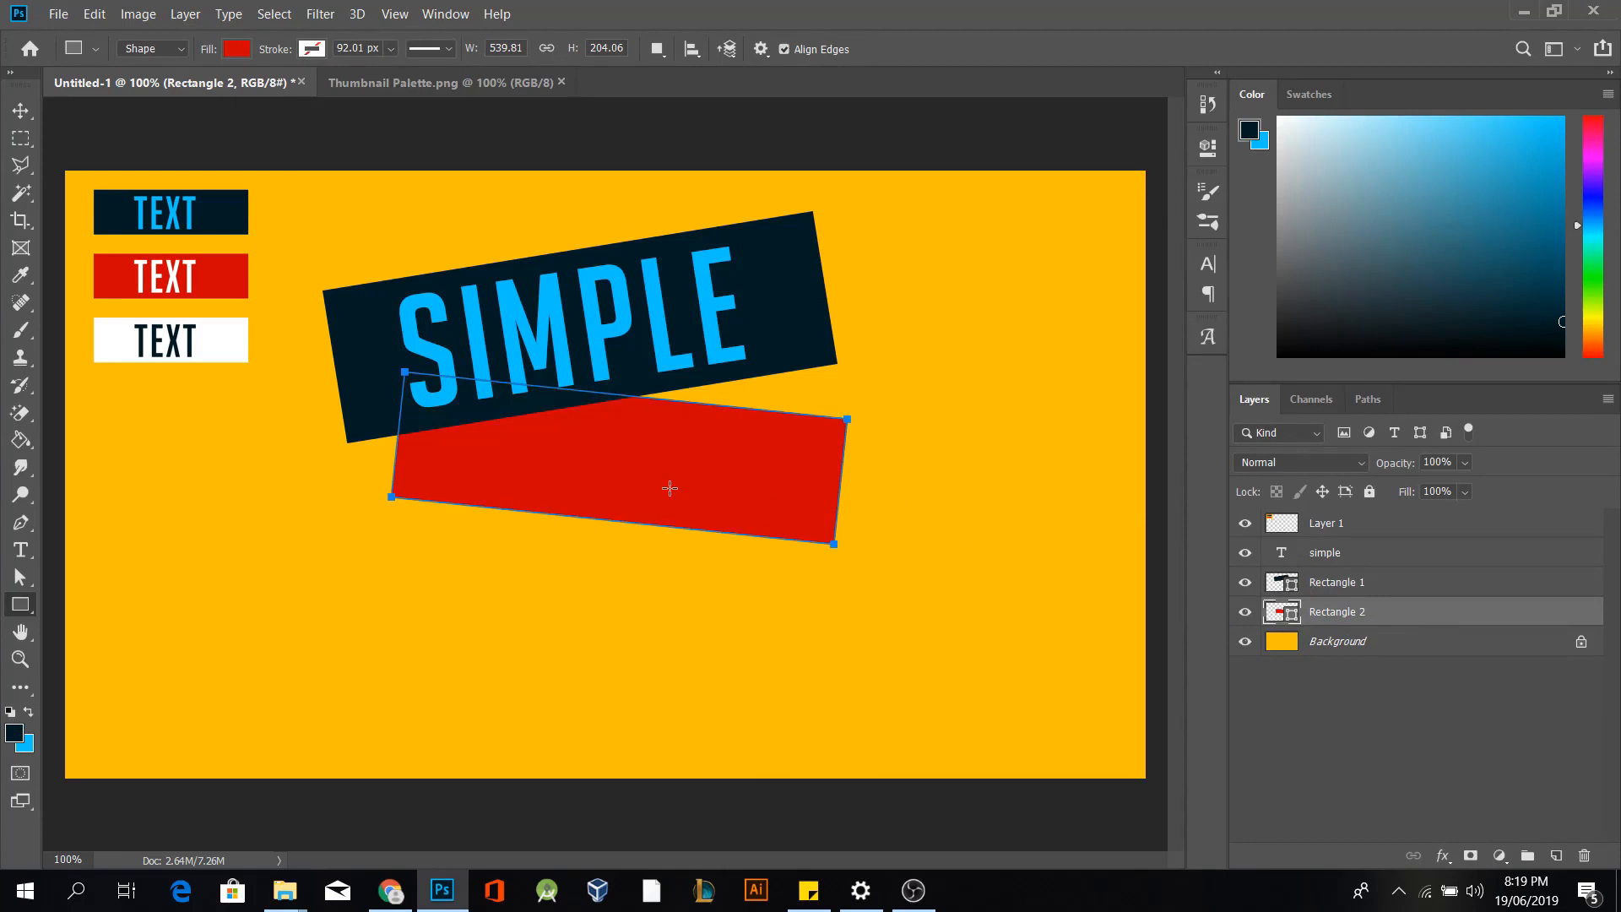
{"action": "key", "text": "v"}
{"action": "left_click_drag", "start_coordinate": [660, 464], "coordinate": [634, 483]}
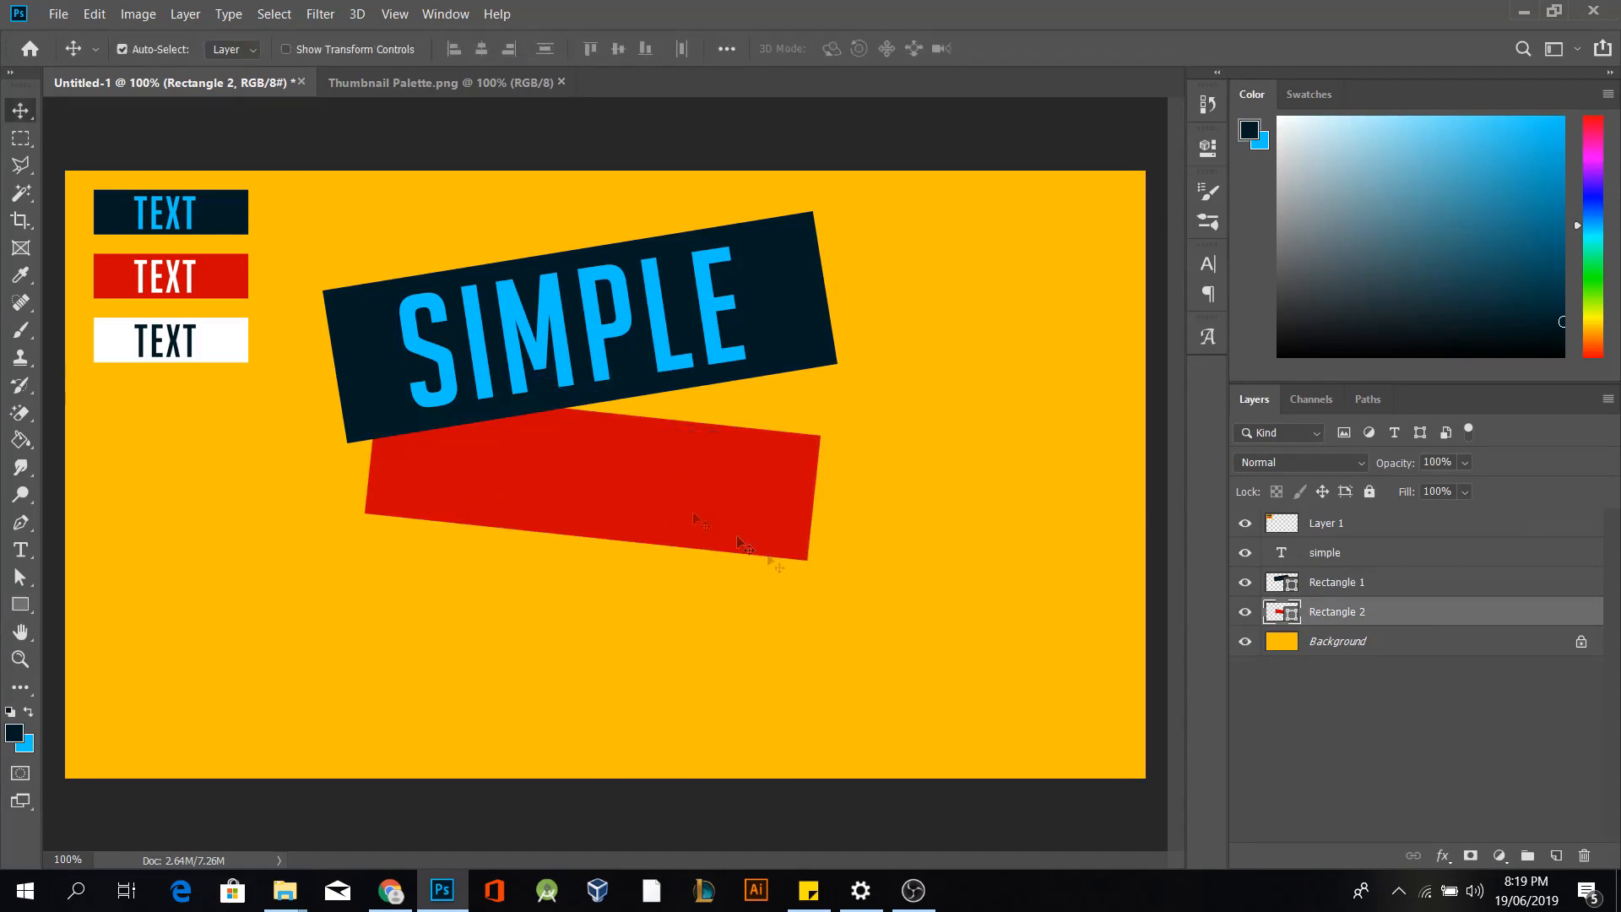
Rotate the red rectangle about 3° counterclockwise, enlarge it slightly and tuck it up under the dark banner
{"action": "key", "text": "ctrl+t"}
{"action": "left_click_drag", "start_coordinate": [825, 586], "coordinate": [828, 580]}
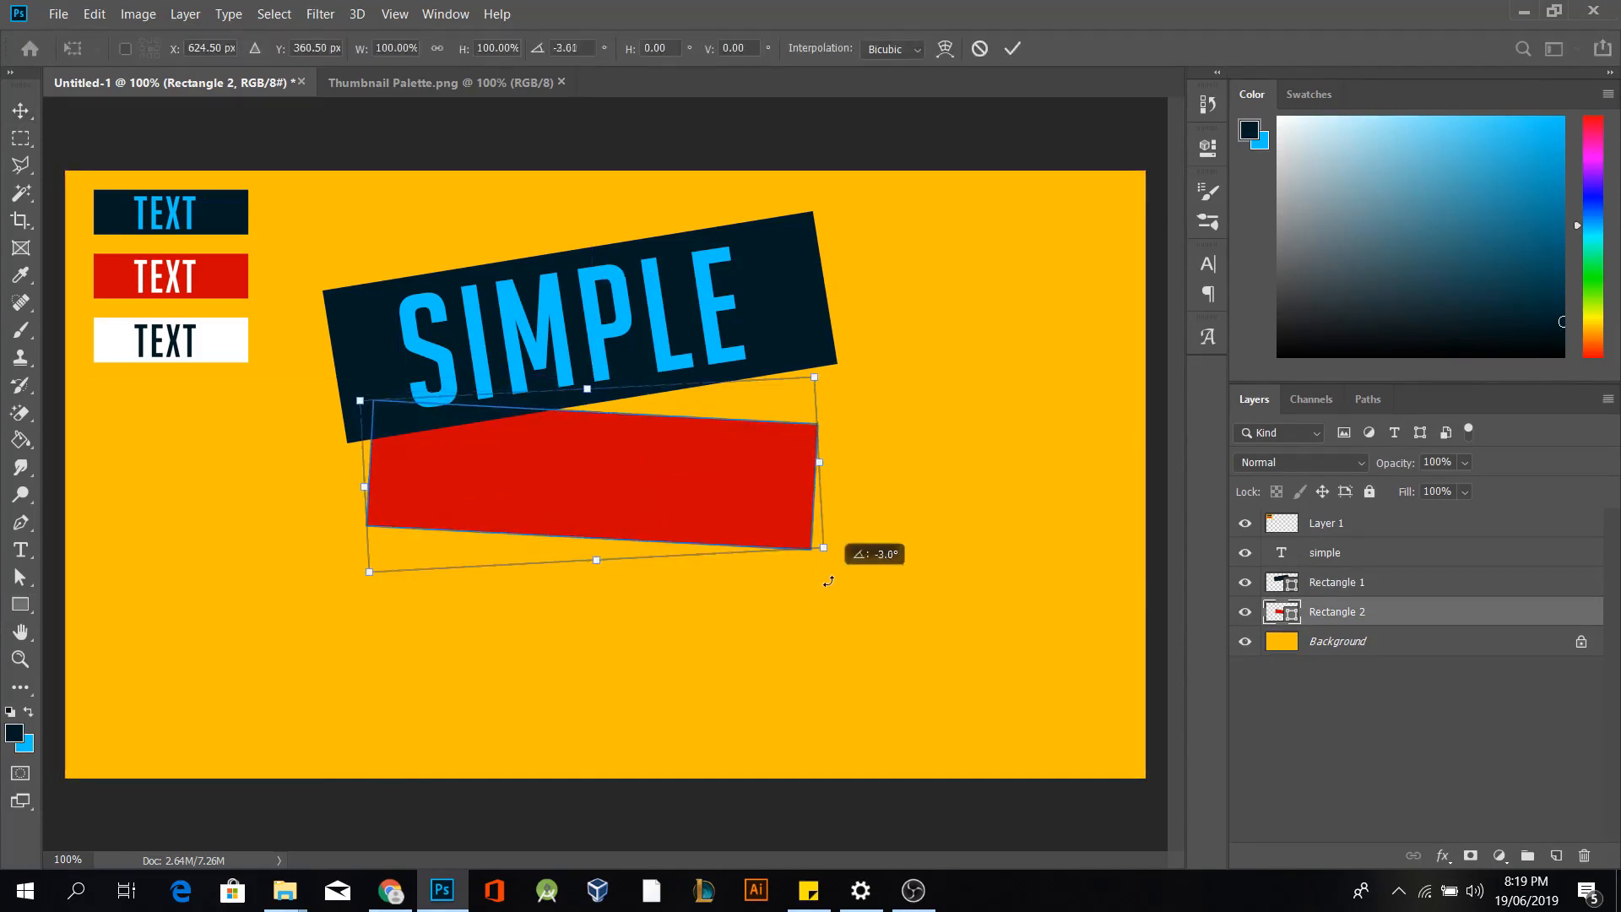
{"action": "left_click_drag", "start_coordinate": [709, 495], "coordinate": [731, 476]}
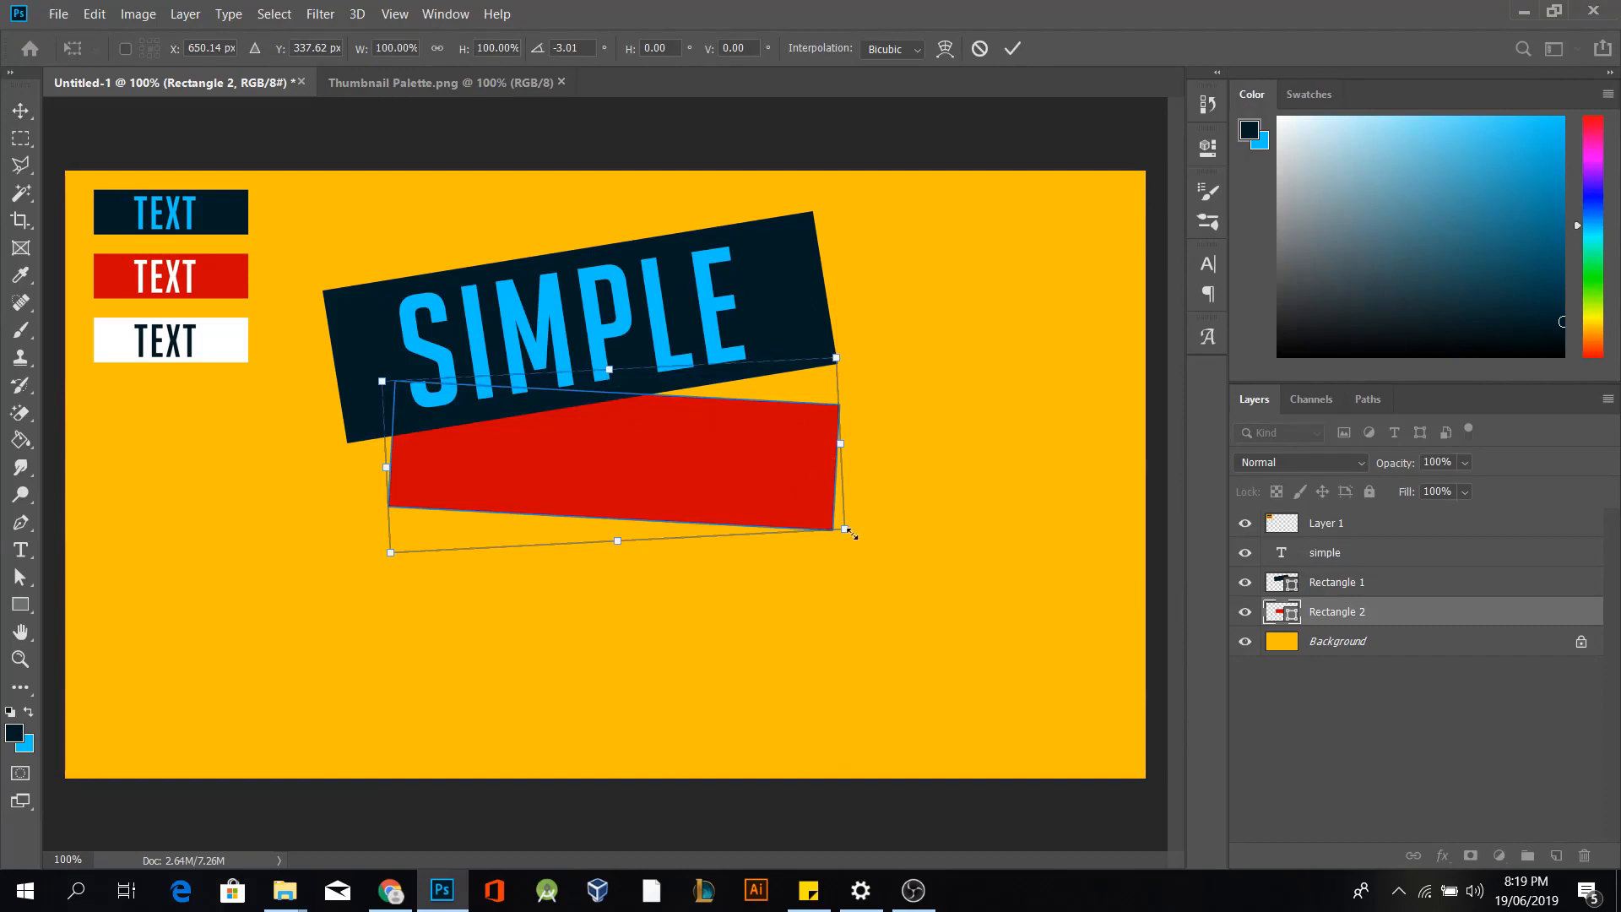
{"action": "left_click_drag", "start_coordinate": [847, 532], "coordinate": [860, 539]}
{"action": "left_click_drag", "start_coordinate": [774, 499], "coordinate": [763, 491]}
{"action": "key", "text": "Return"}
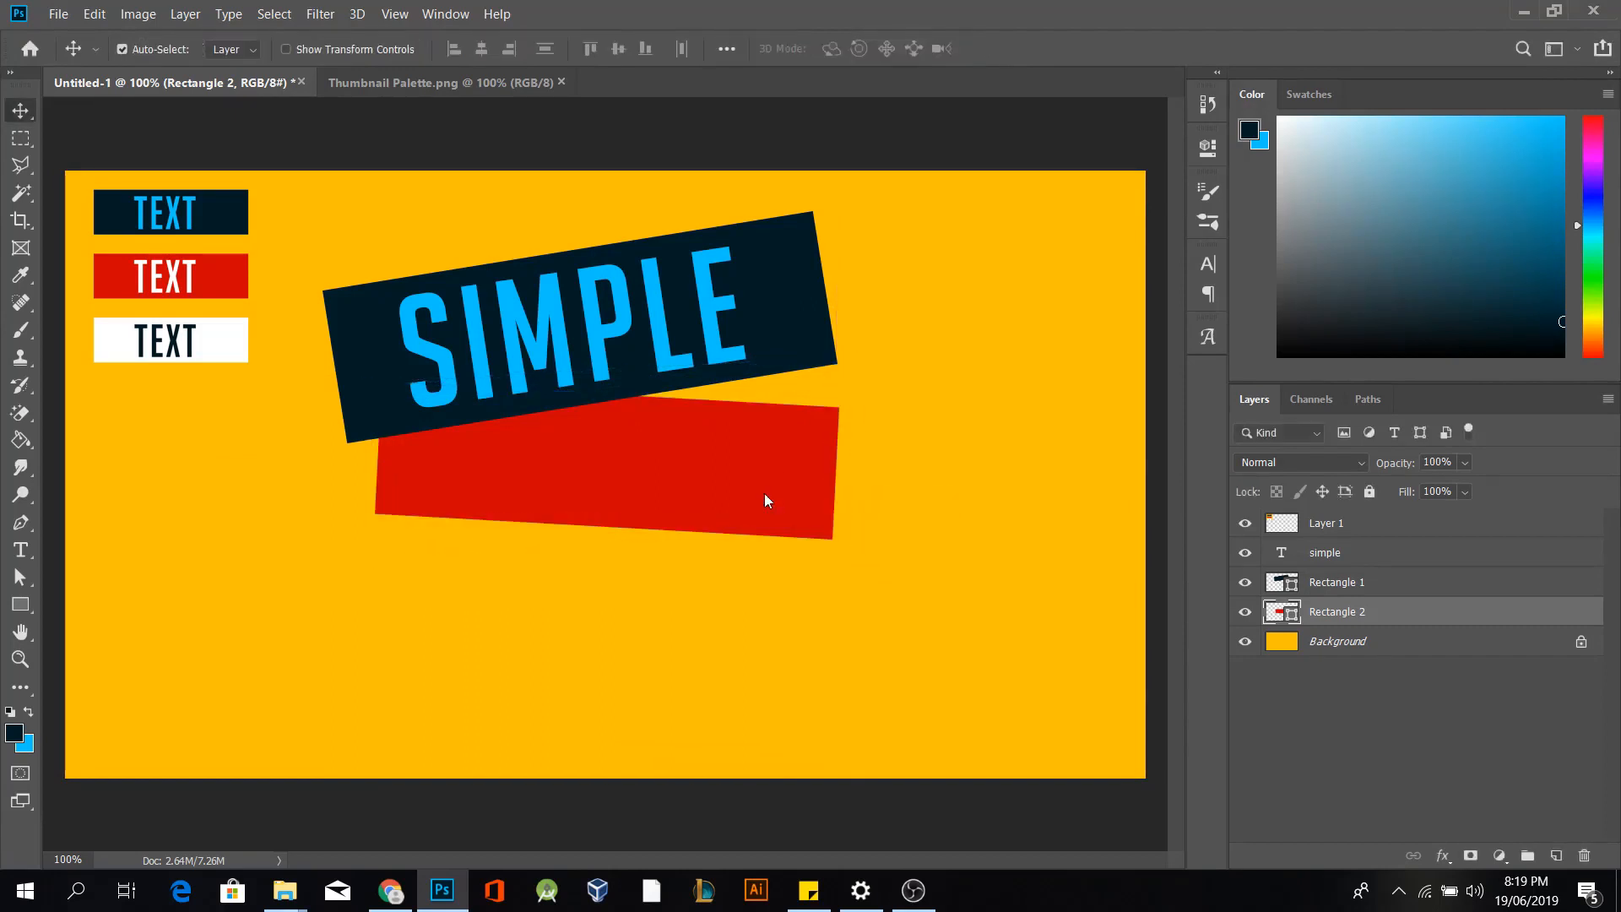
Add the text YOUTUBE at the red rectangle's lower edge in BigNoodleTitling Regular, 32 pt
{"action": "key", "text": "t"}
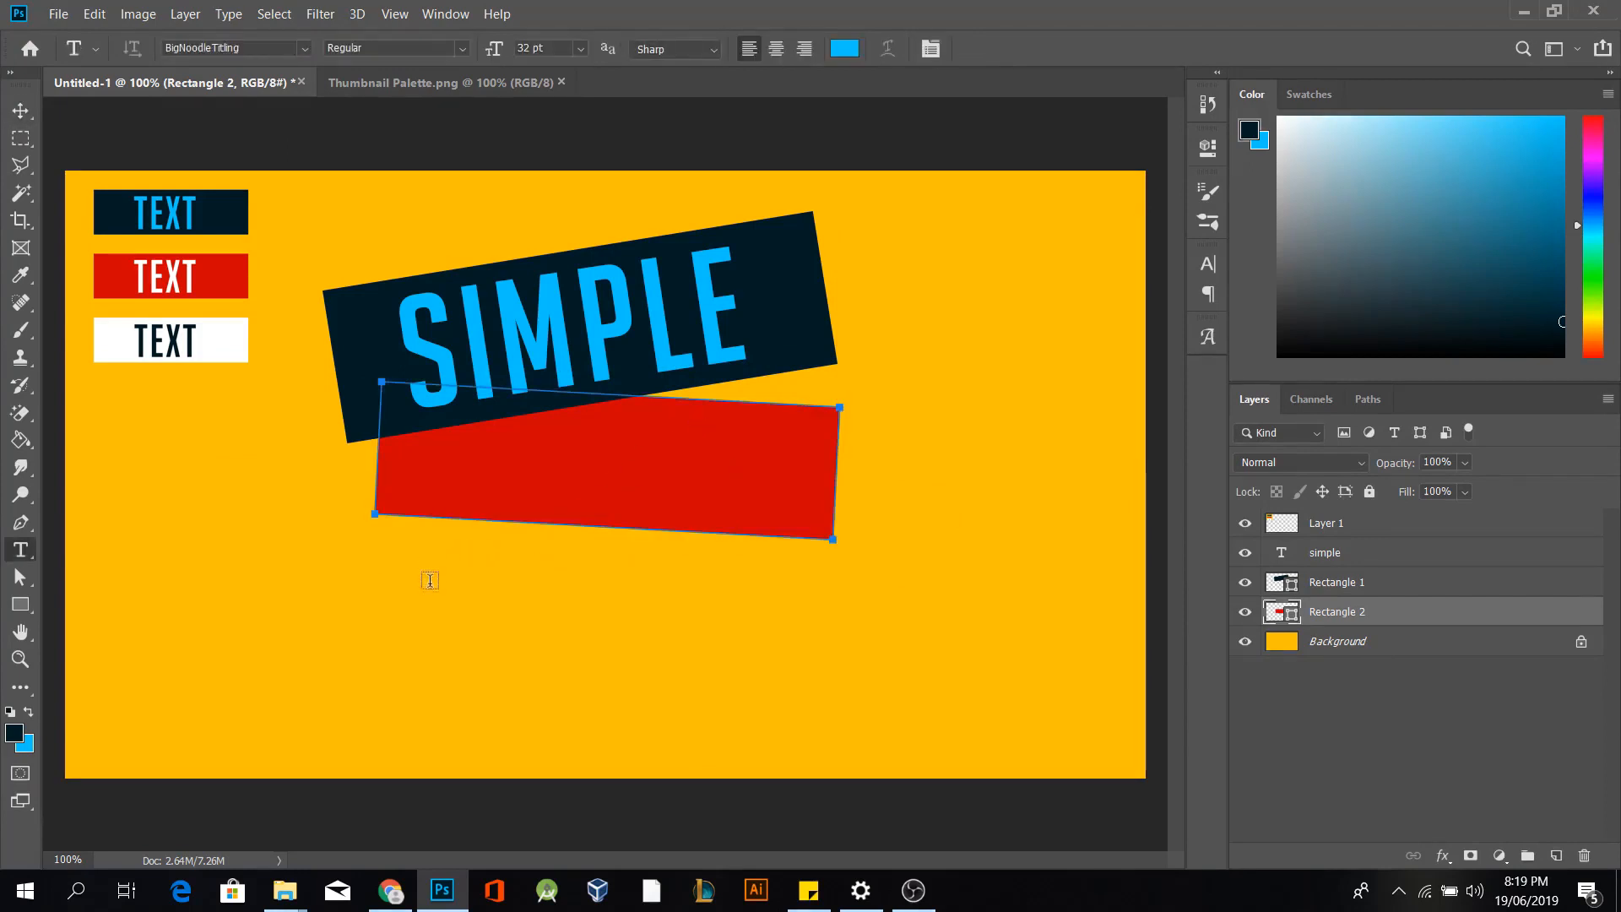
{"action": "left_click", "coordinate": [427, 590]}
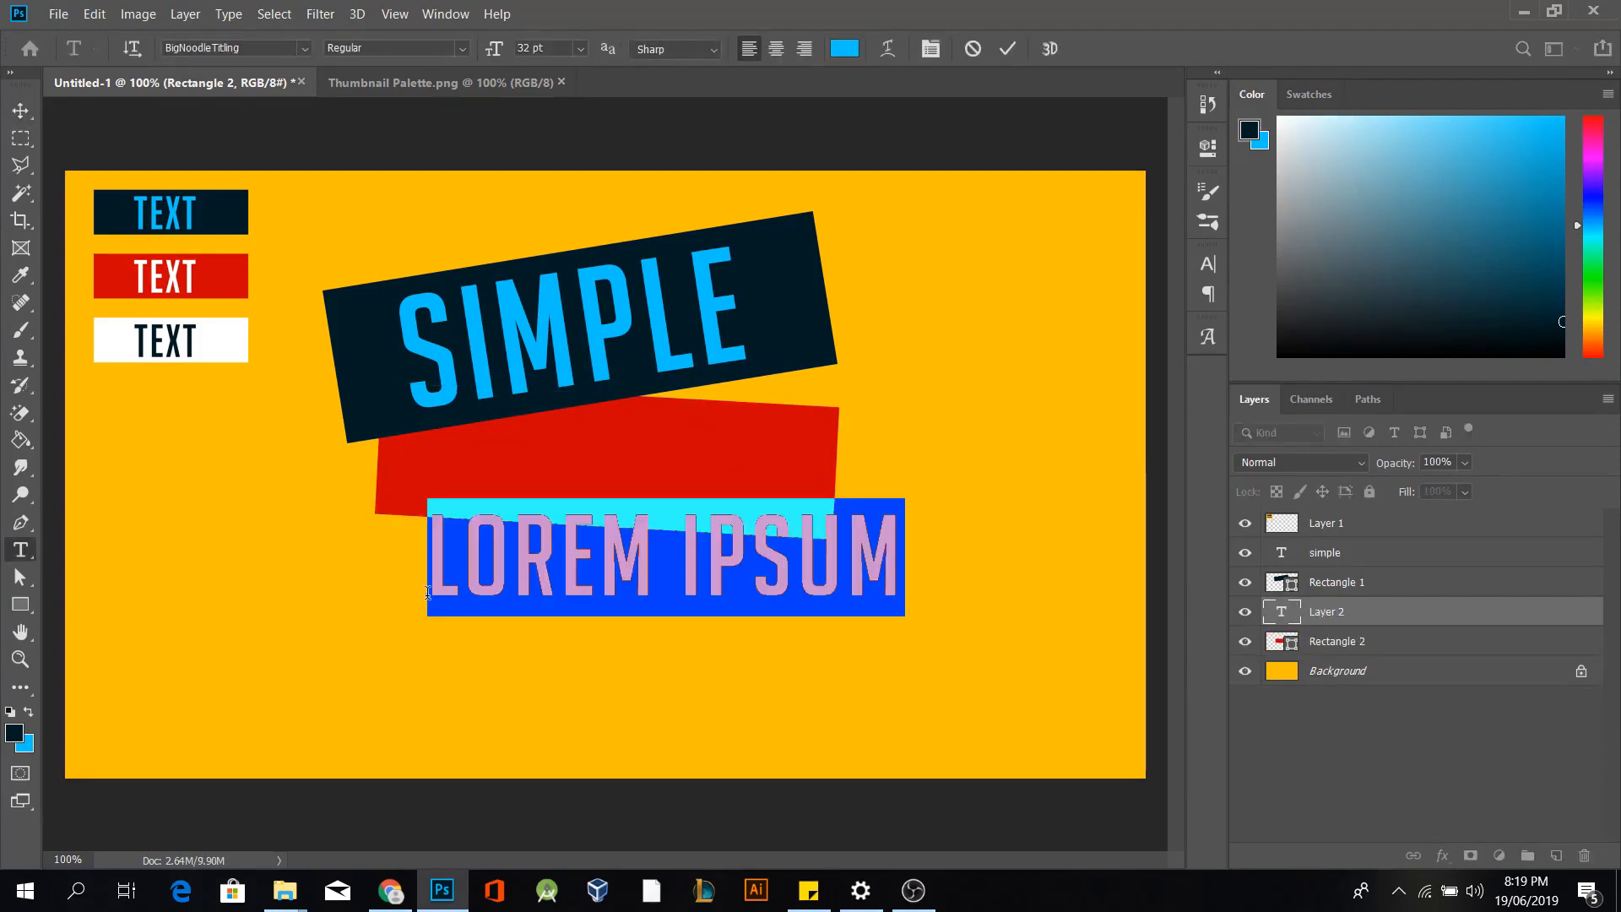
{"action": "type", "text": "YOUTUBE"}
{"action": "left_click", "coordinate": [1353, 618]}
{"action": "key", "text": "v"}
Rotate the YOUTUBE text about 3.3° clockwise and move it onto the red rectangle
{"action": "key", "text": "ctrl+t"}
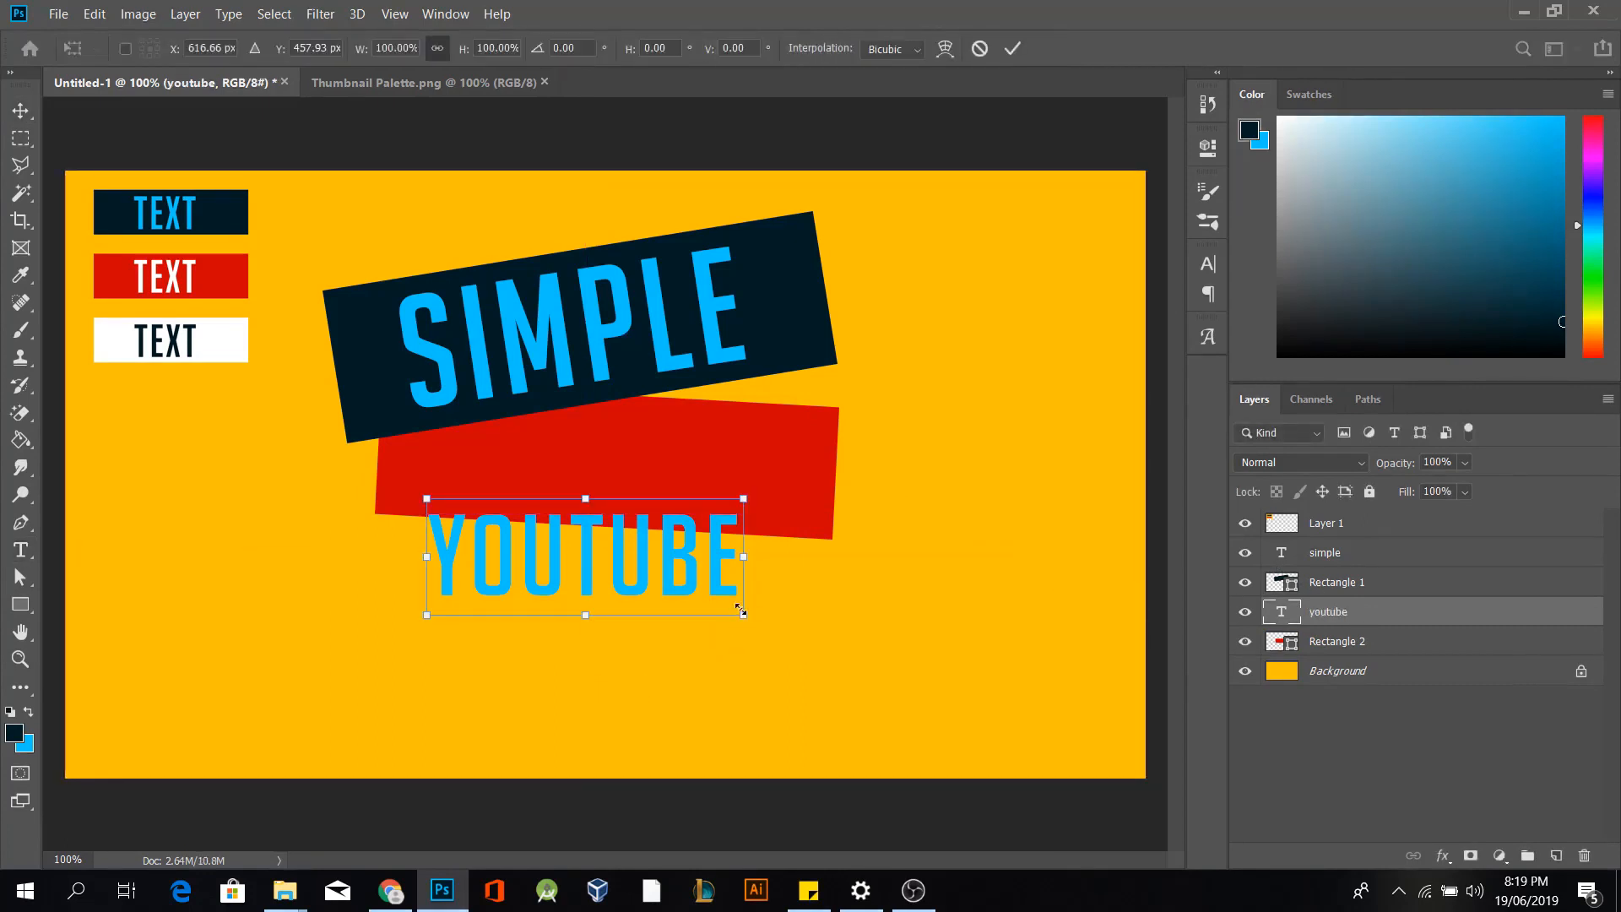
{"action": "left_click_drag", "start_coordinate": [785, 622], "coordinate": [775, 633]}
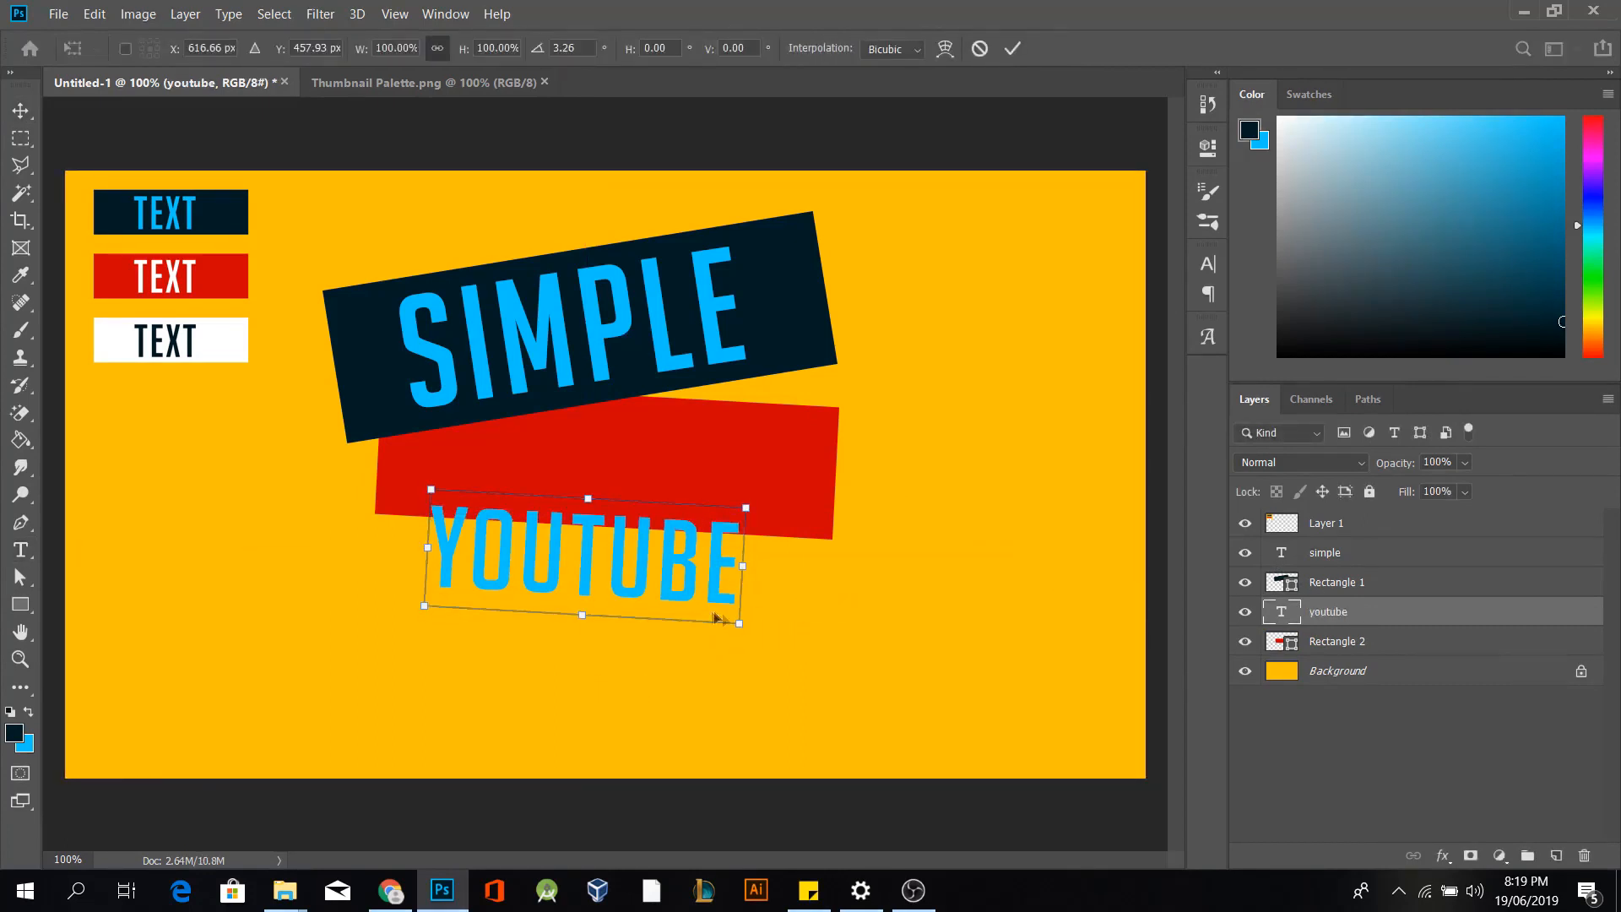
{"action": "left_click_drag", "start_coordinate": [685, 587], "coordinate": [738, 504]}
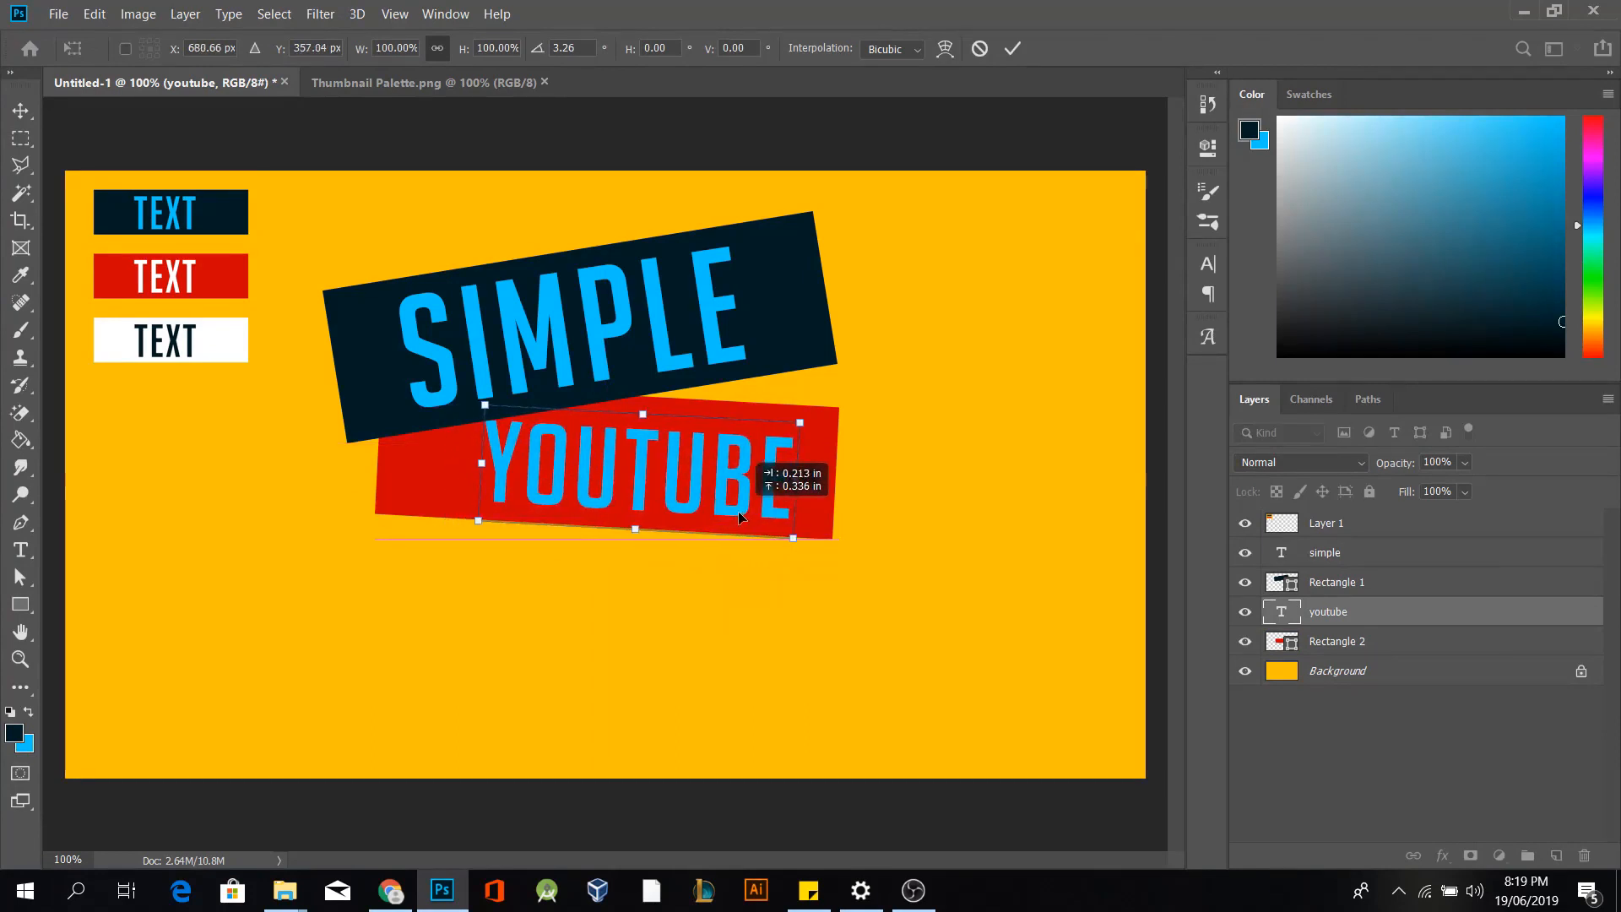
{"action": "left_click_drag", "start_coordinate": [802, 546], "coordinate": [770, 525]}
{"action": "key", "text": "Return"}
Shift the red rectangle slightly right and down, and enlarge the YOUTUBE text to about 34.7 pt to fit it
{"action": "left_click_drag", "start_coordinate": [806, 458], "coordinate": [826, 470]}
{"action": "left_click", "coordinate": [748, 501]}
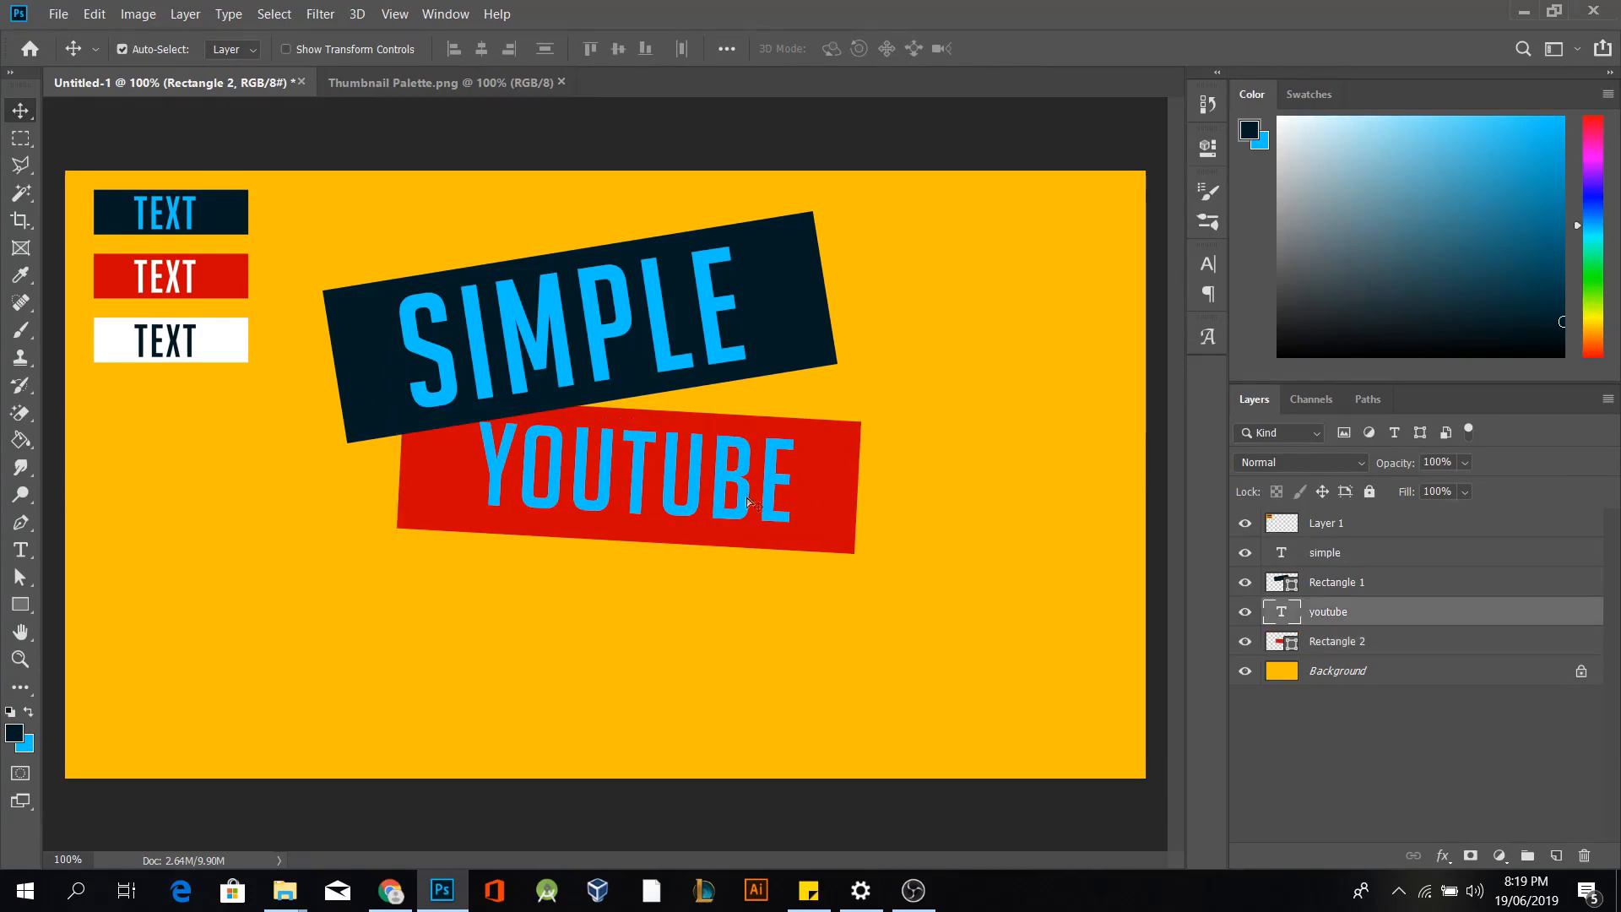
{"action": "key", "text": "ctrl+t"}
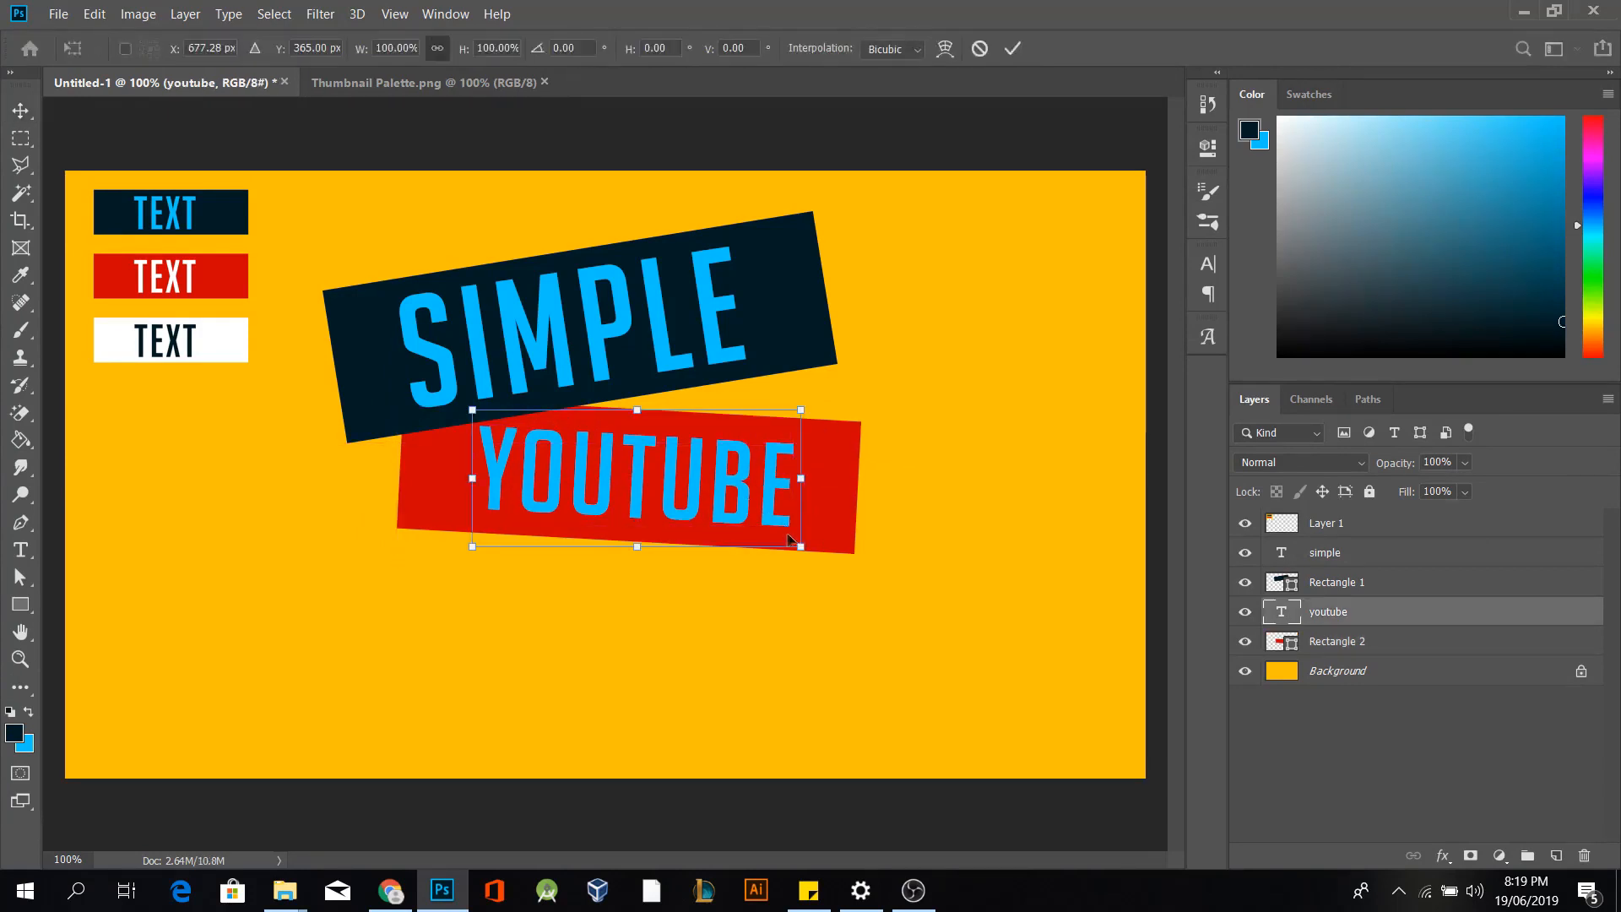
{"action": "left_click_drag", "start_coordinate": [803, 548], "coordinate": [827, 558]}
{"action": "key", "text": "Return"}
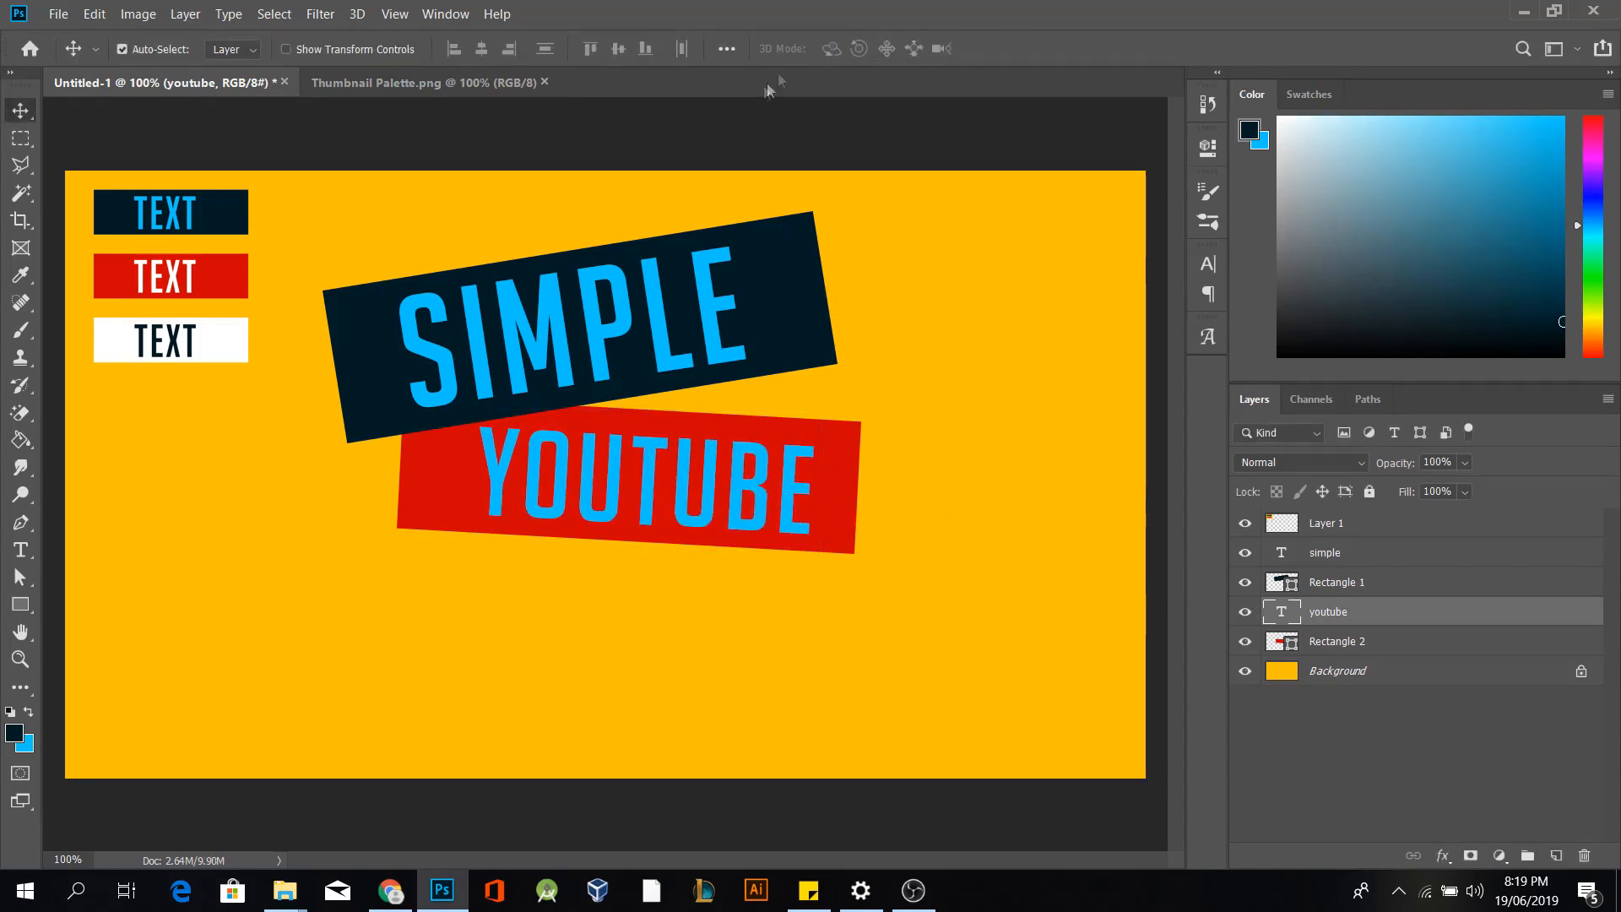
Recolor the YOUTUBE text to white #ffffff sampled from the lettering on the palette's red bar
{"action": "key", "text": "t"}
{"action": "left_click", "coordinate": [849, 50]}
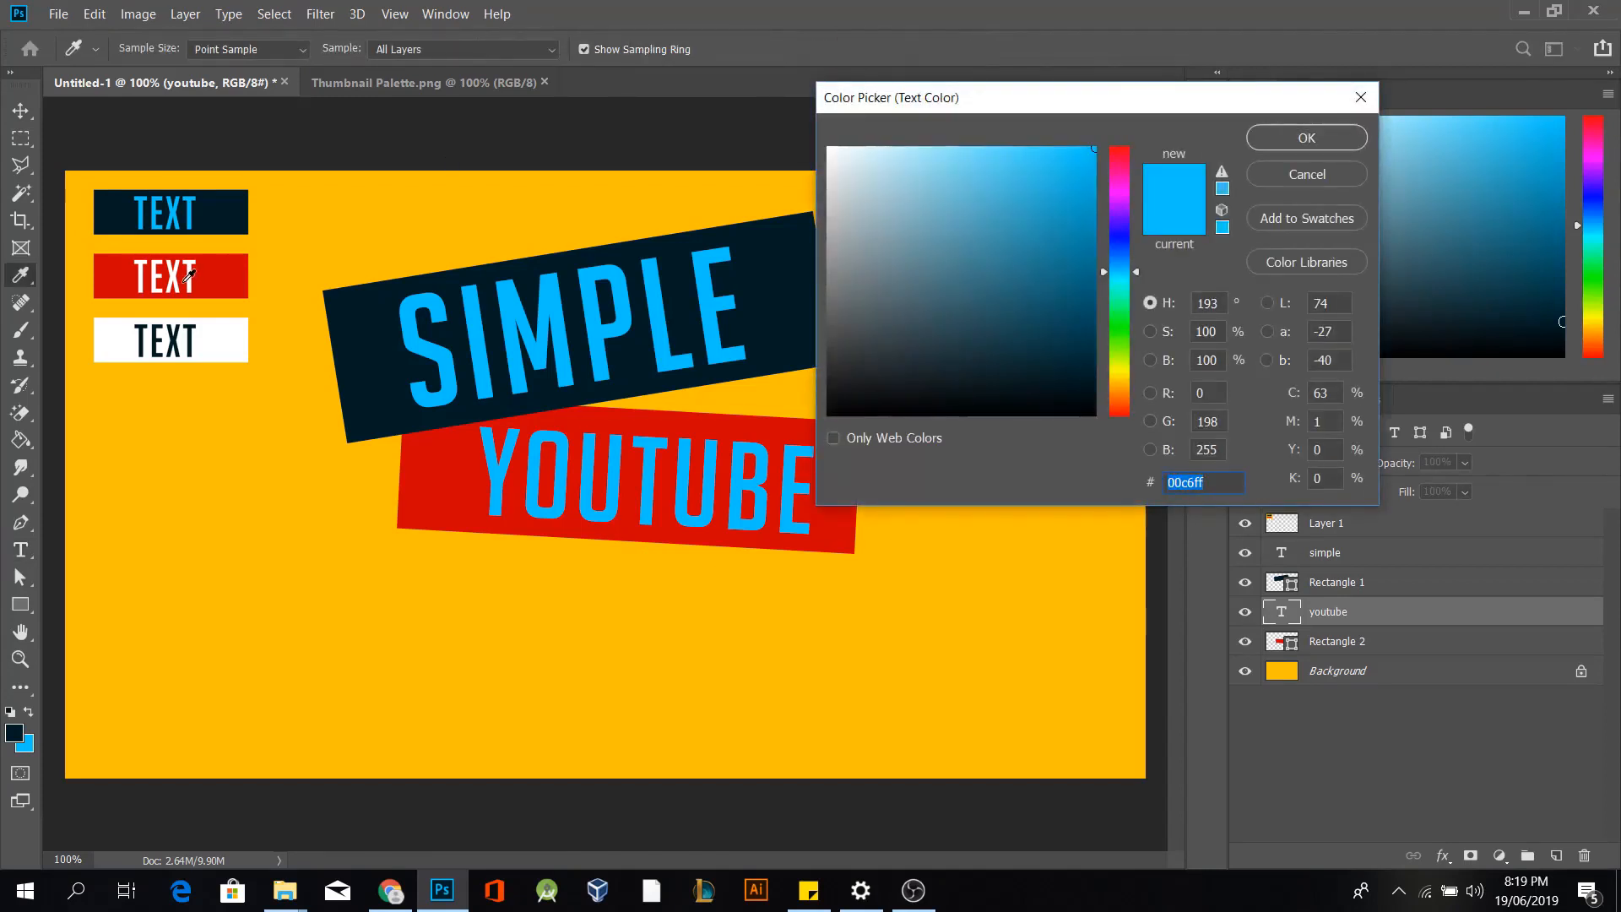
{"action": "left_click", "coordinate": [196, 275]}
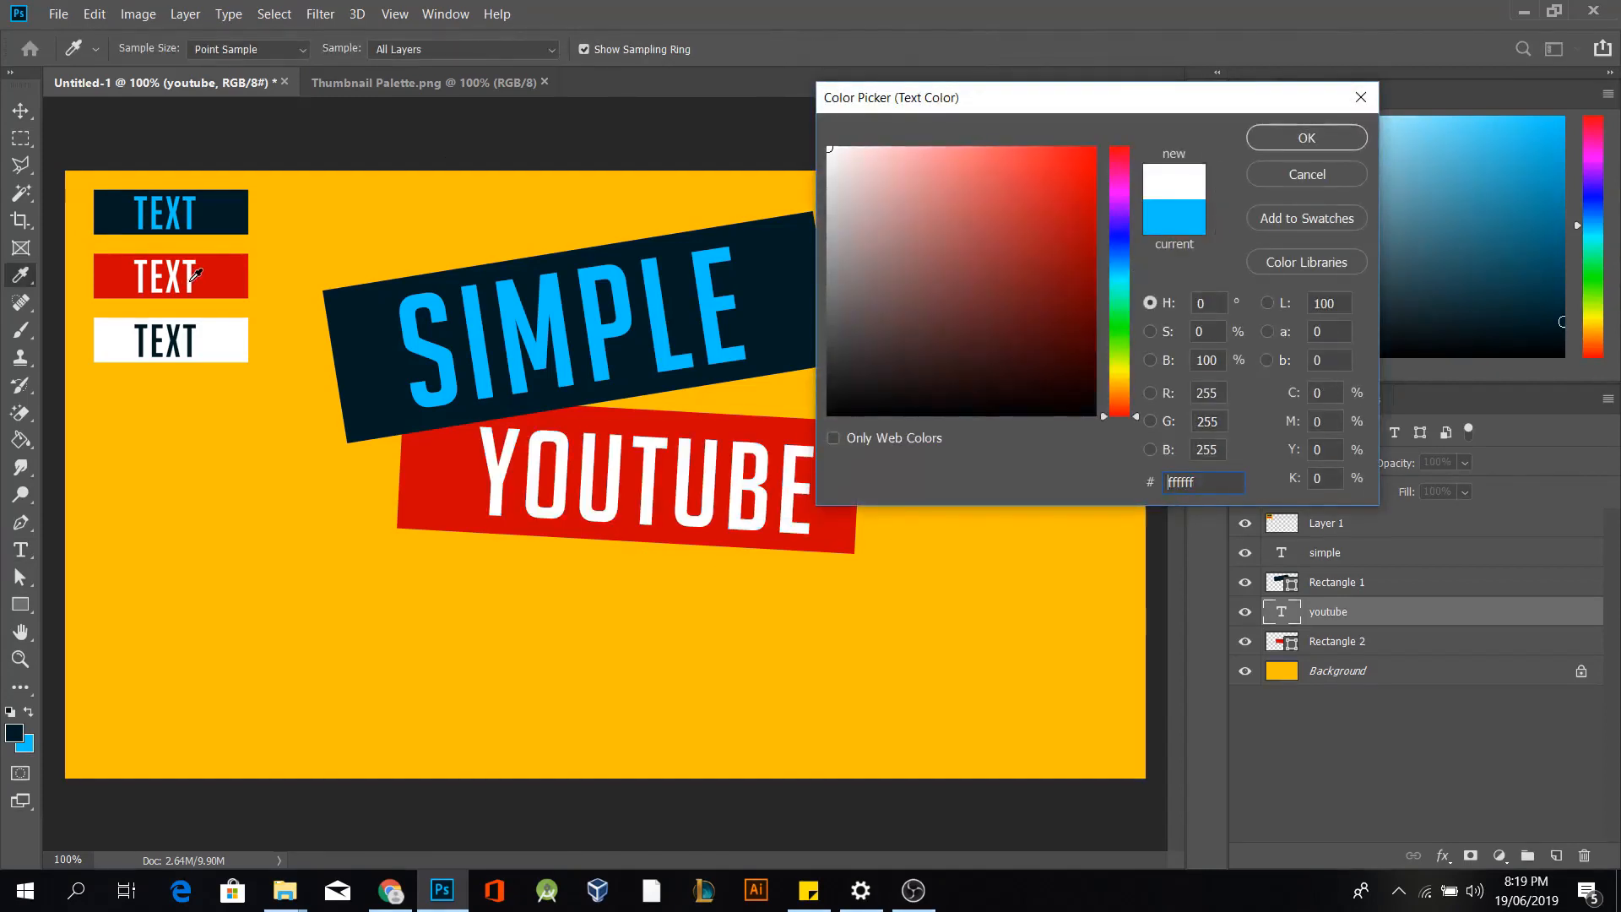
{"action": "left_click", "coordinate": [1306, 138]}
Draw a white #ffffff rectangle about 433 × 140 px below the red YOUTUBE banner
{"action": "scroll", "coordinate": [824, 370], "scroll_direction": "down", "scroll_amount": 5}
{"action": "scroll", "coordinate": [665, 505], "scroll_direction": "up", "scroll_amount": 5}
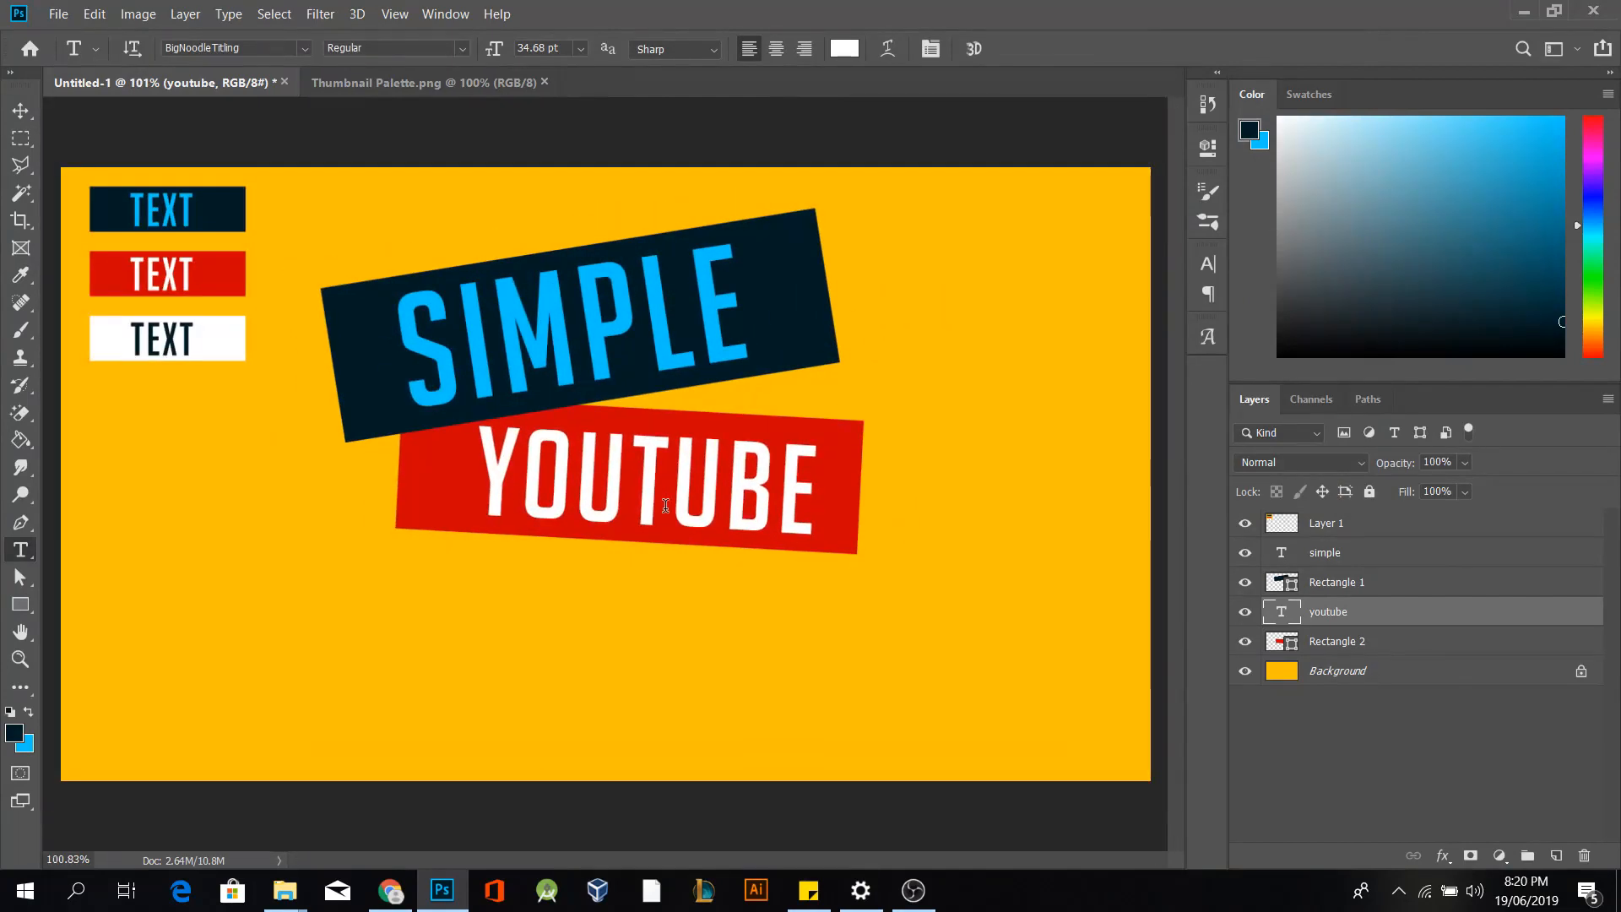
{"action": "key", "text": "v"}
{"action": "key", "text": "u"}
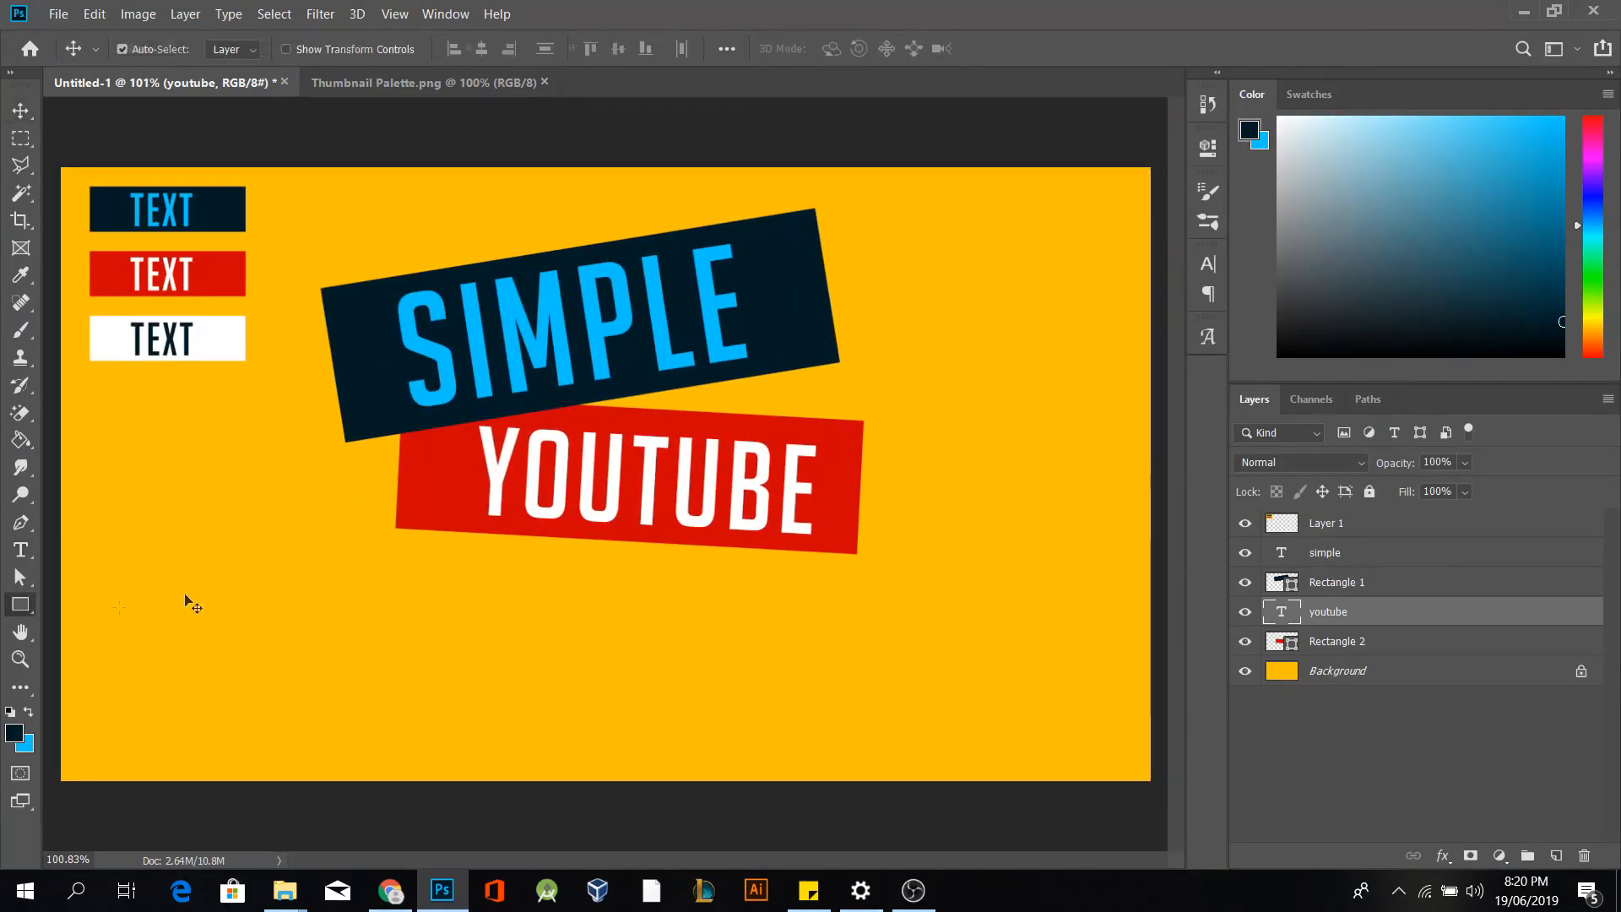
{"action": "right_click", "coordinate": [26, 606]}
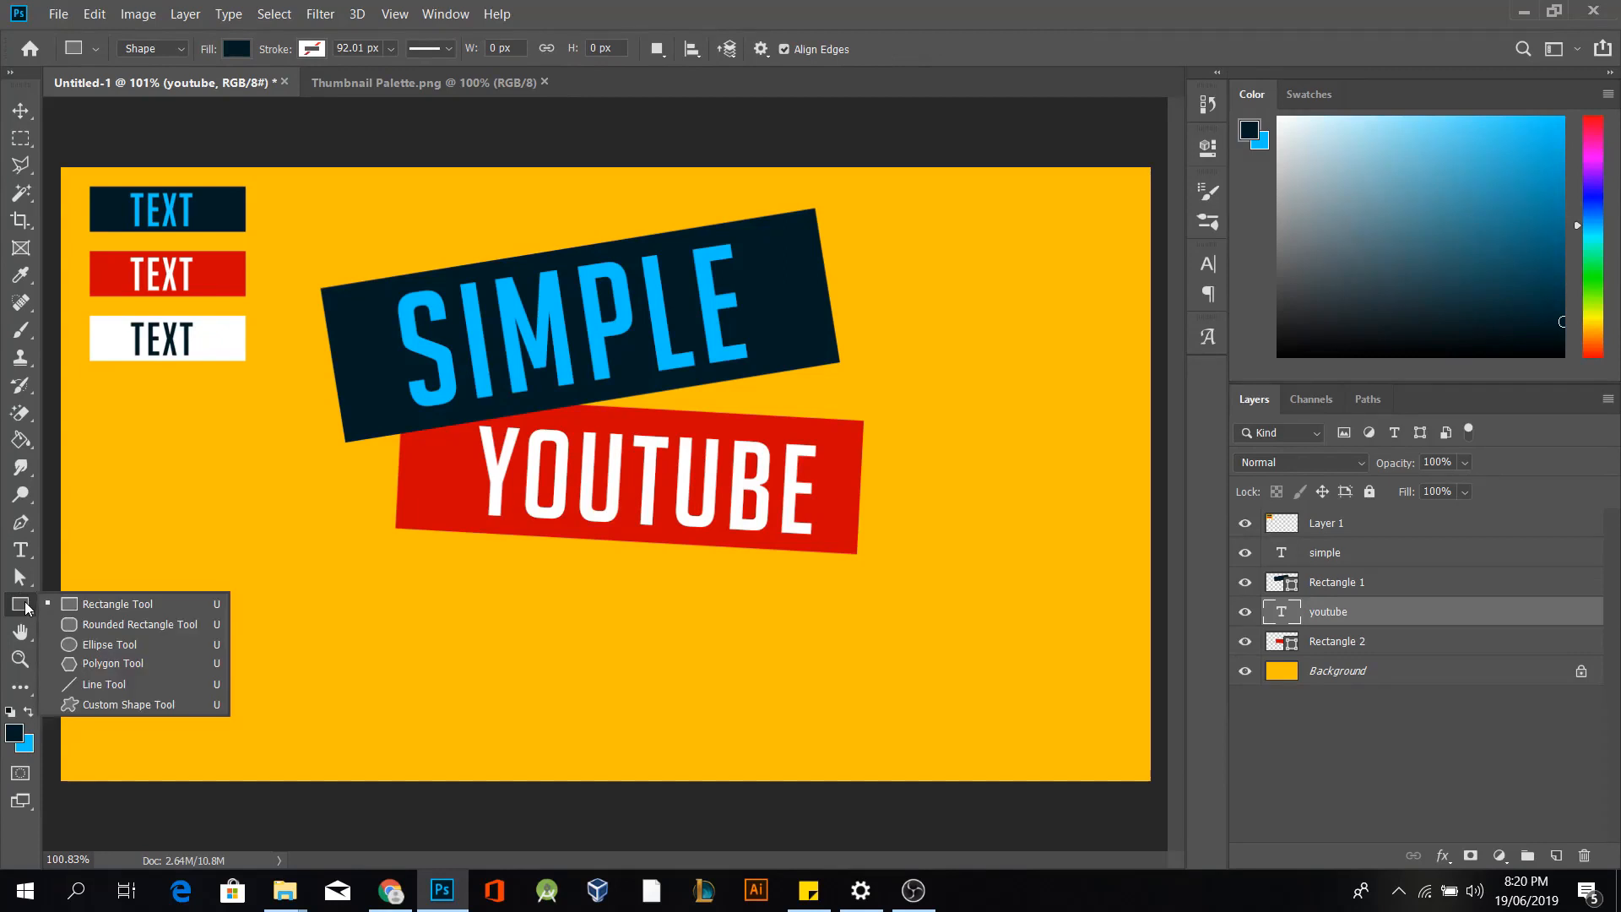
{"action": "left_click", "coordinate": [84, 603]}
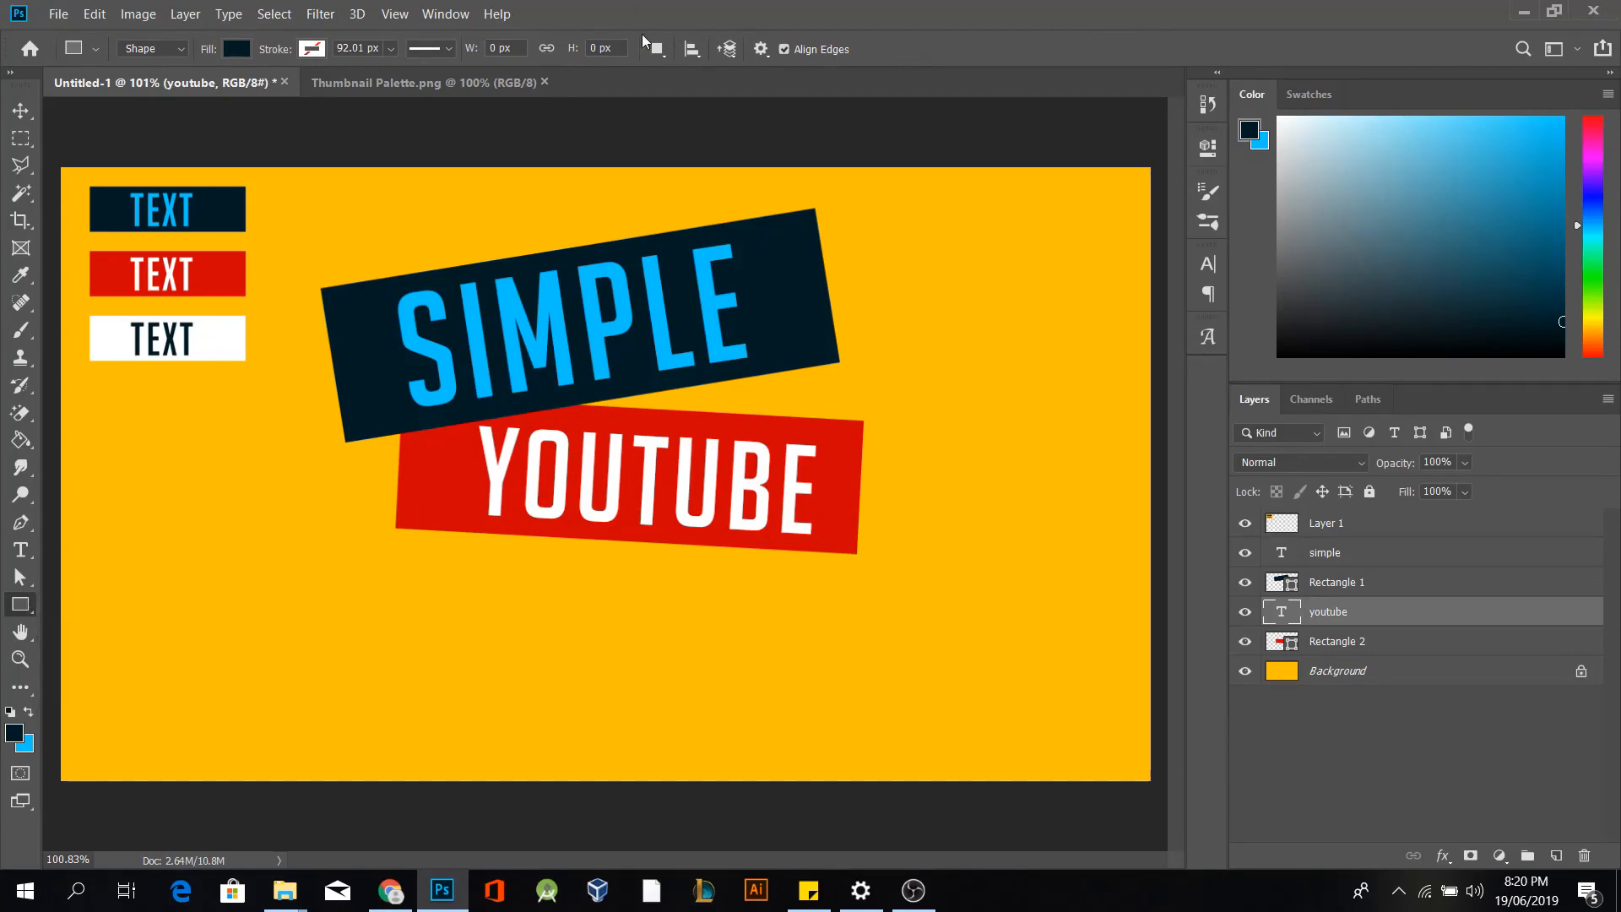
{"action": "left_click", "coordinate": [17, 734]}
{"action": "type", "text": "ffffff"}
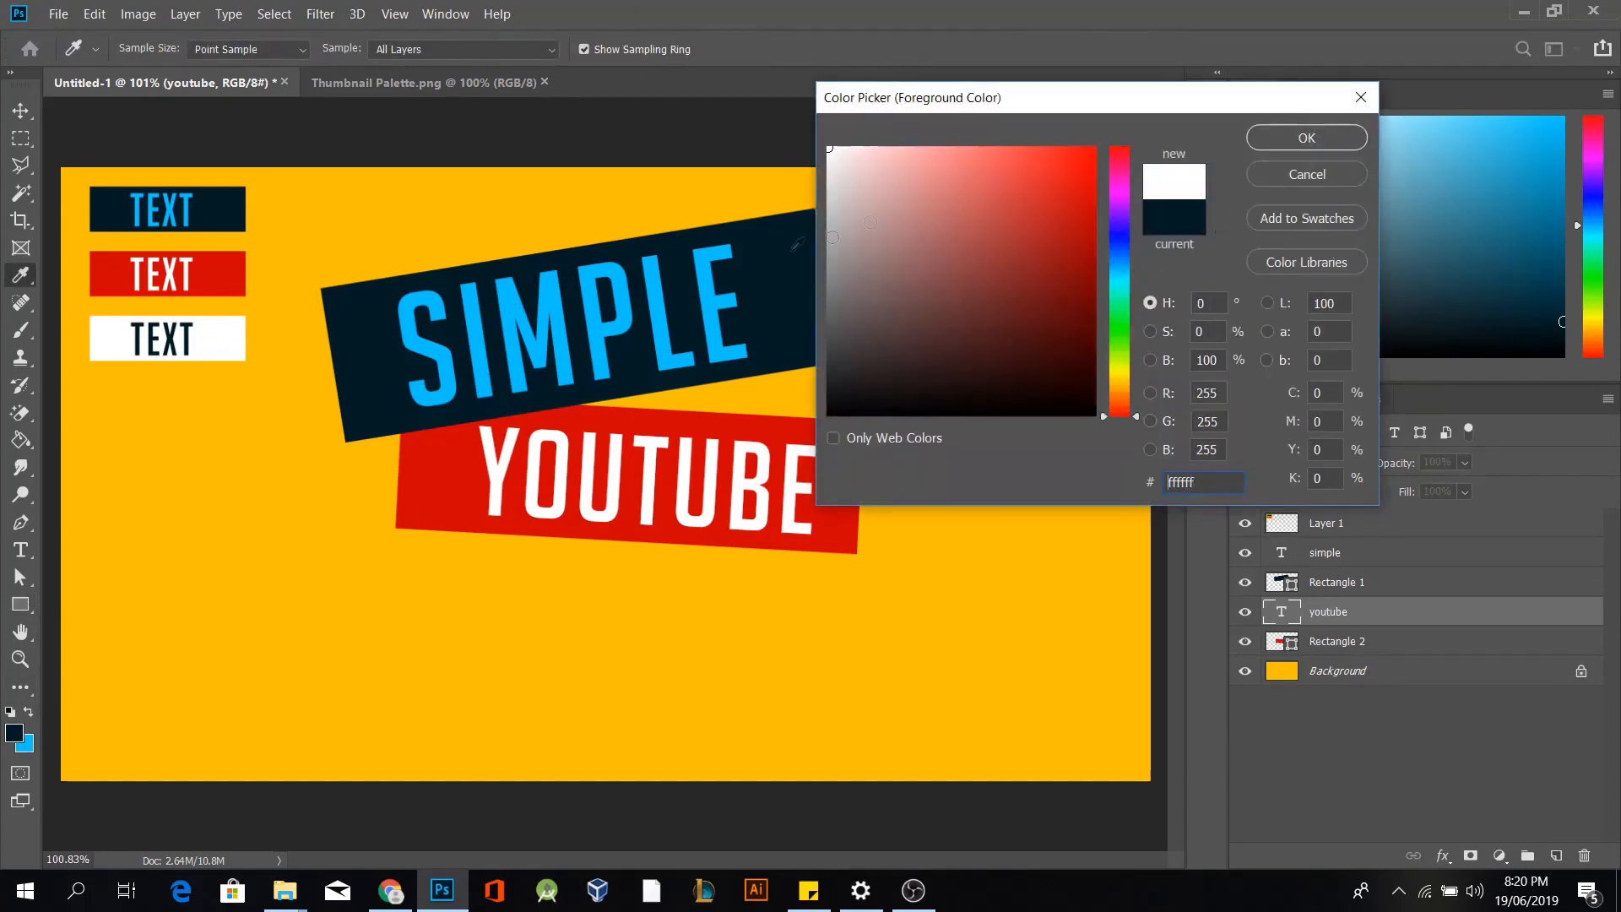
{"action": "left_click", "coordinate": [1298, 138]}
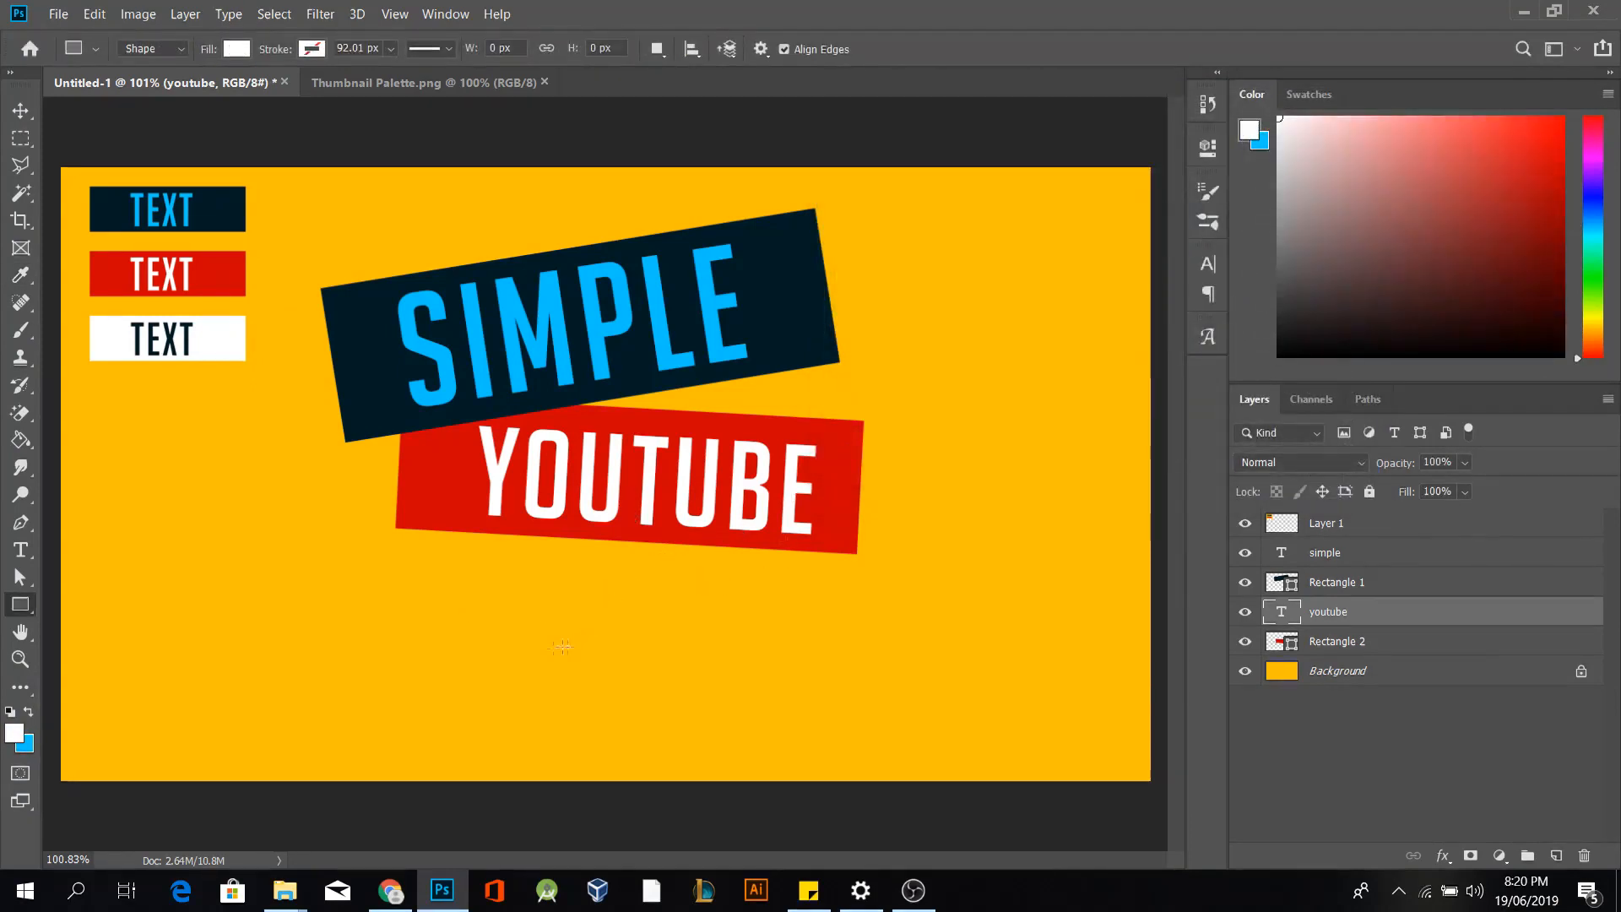
{"action": "left_click_drag", "start_coordinate": [379, 594], "coordinate": [746, 712]}
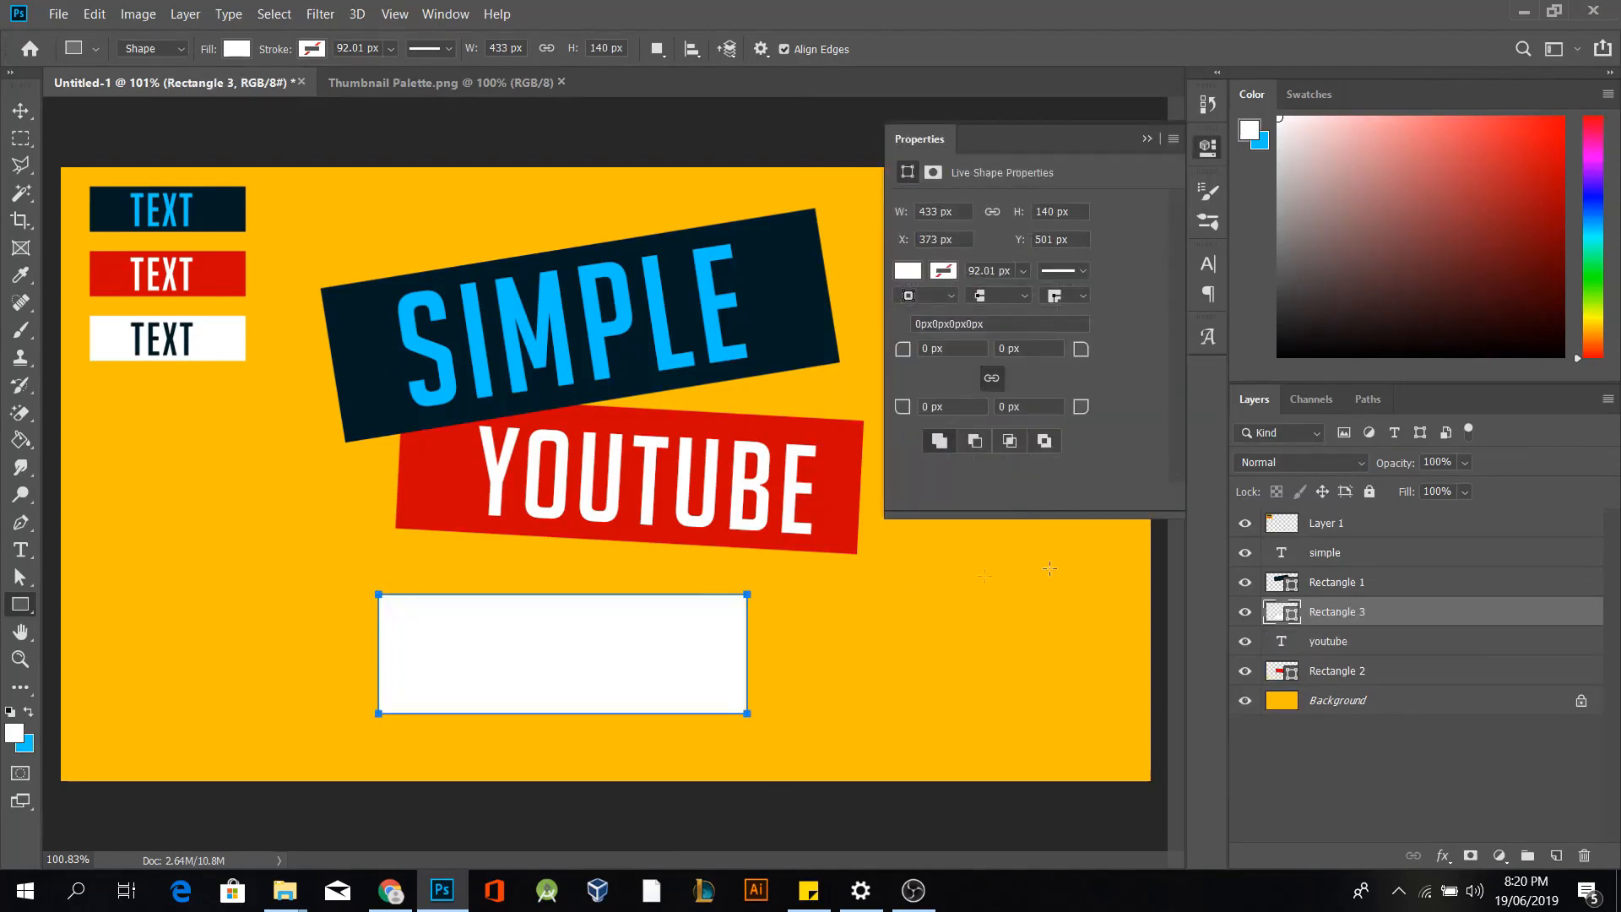
{"action": "left_click", "coordinate": [1147, 139]}
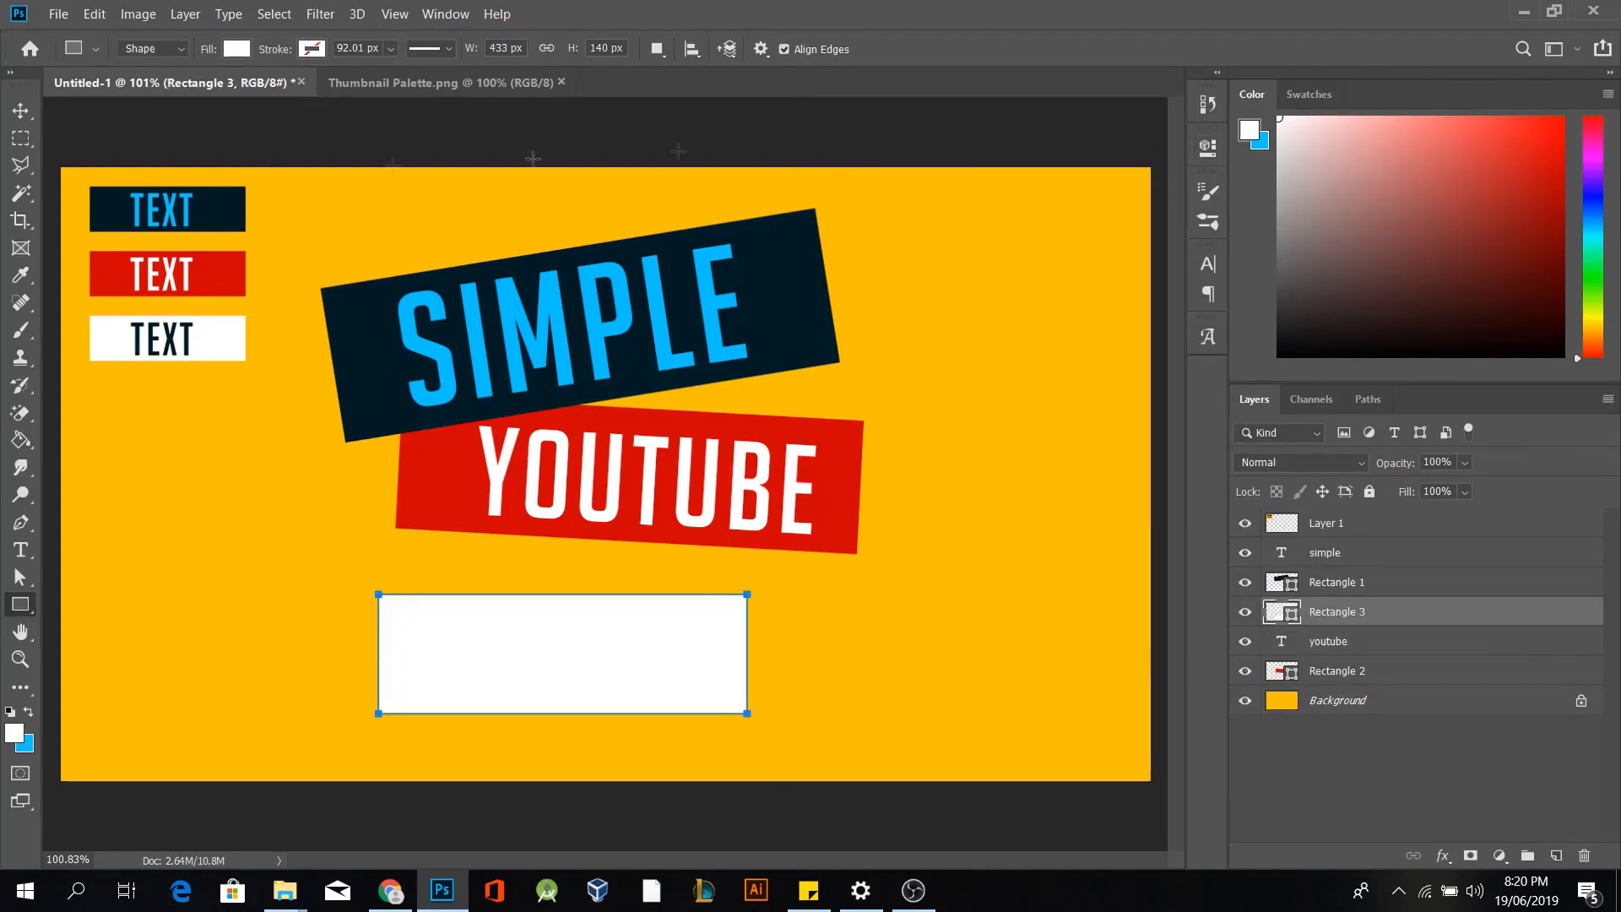
Rotate the white rectangle about 7.9° counter-clockwise, tuck it against the red banner, and enlarge it to about 120% width and 112% height
{"action": "left_click", "coordinate": [17, 111]}
{"action": "key", "text": "ctrl+t"}
{"action": "left_click_drag", "start_coordinate": [712, 691], "coordinate": [713, 615]}
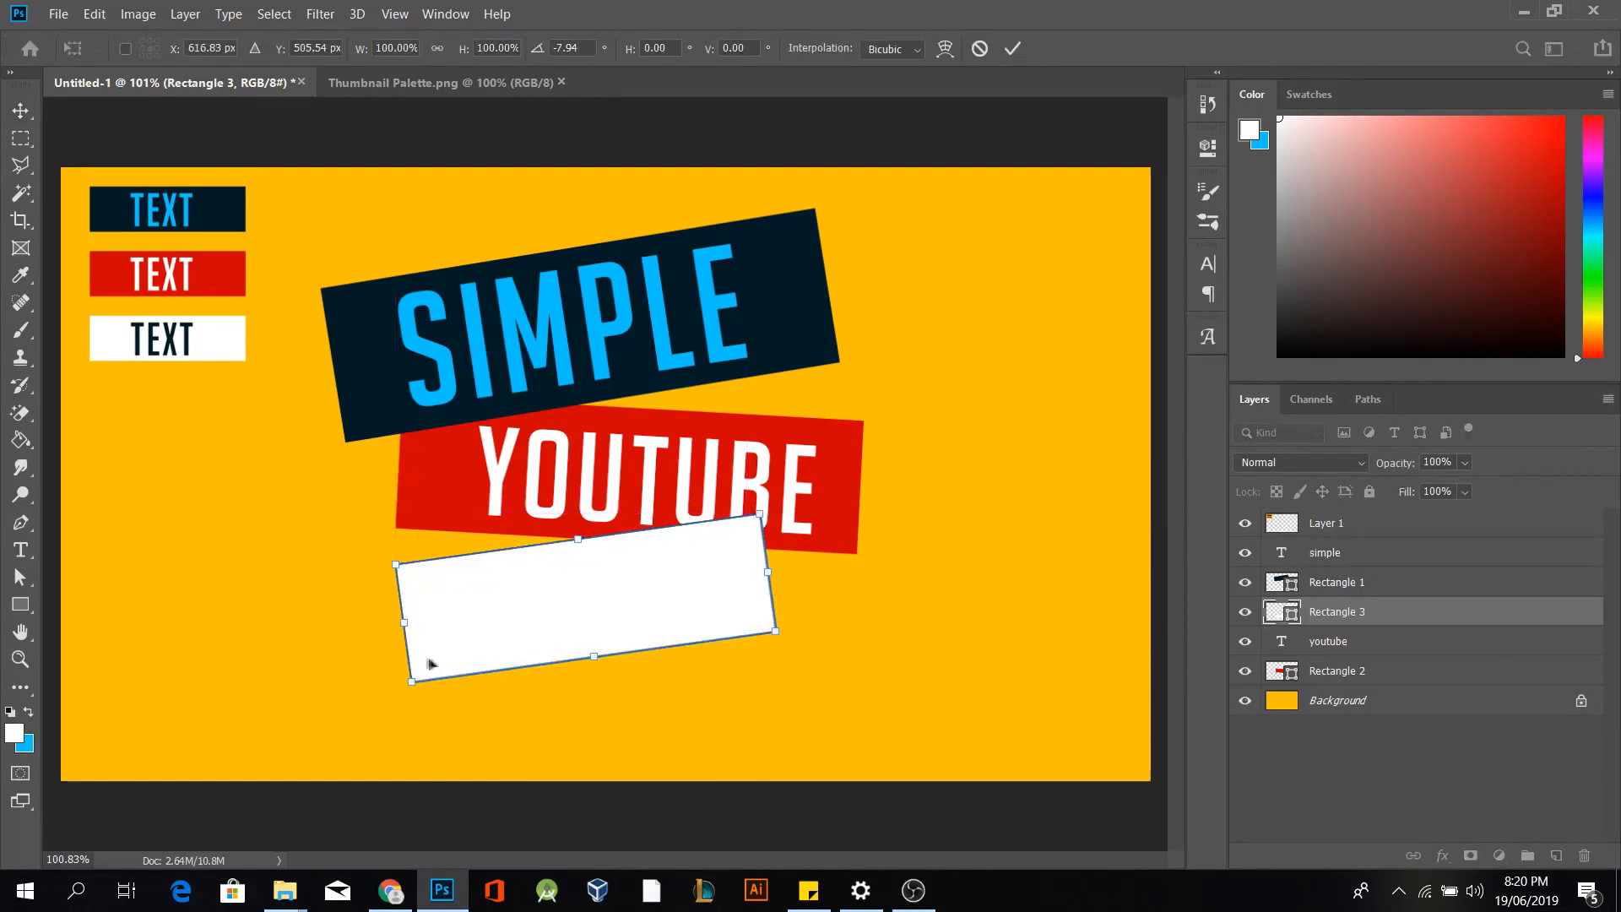
{"action": "left_click_drag", "start_coordinate": [391, 625], "coordinate": [350, 642]}
{"action": "left_click_drag", "start_coordinate": [464, 644], "coordinate": [577, 684]}
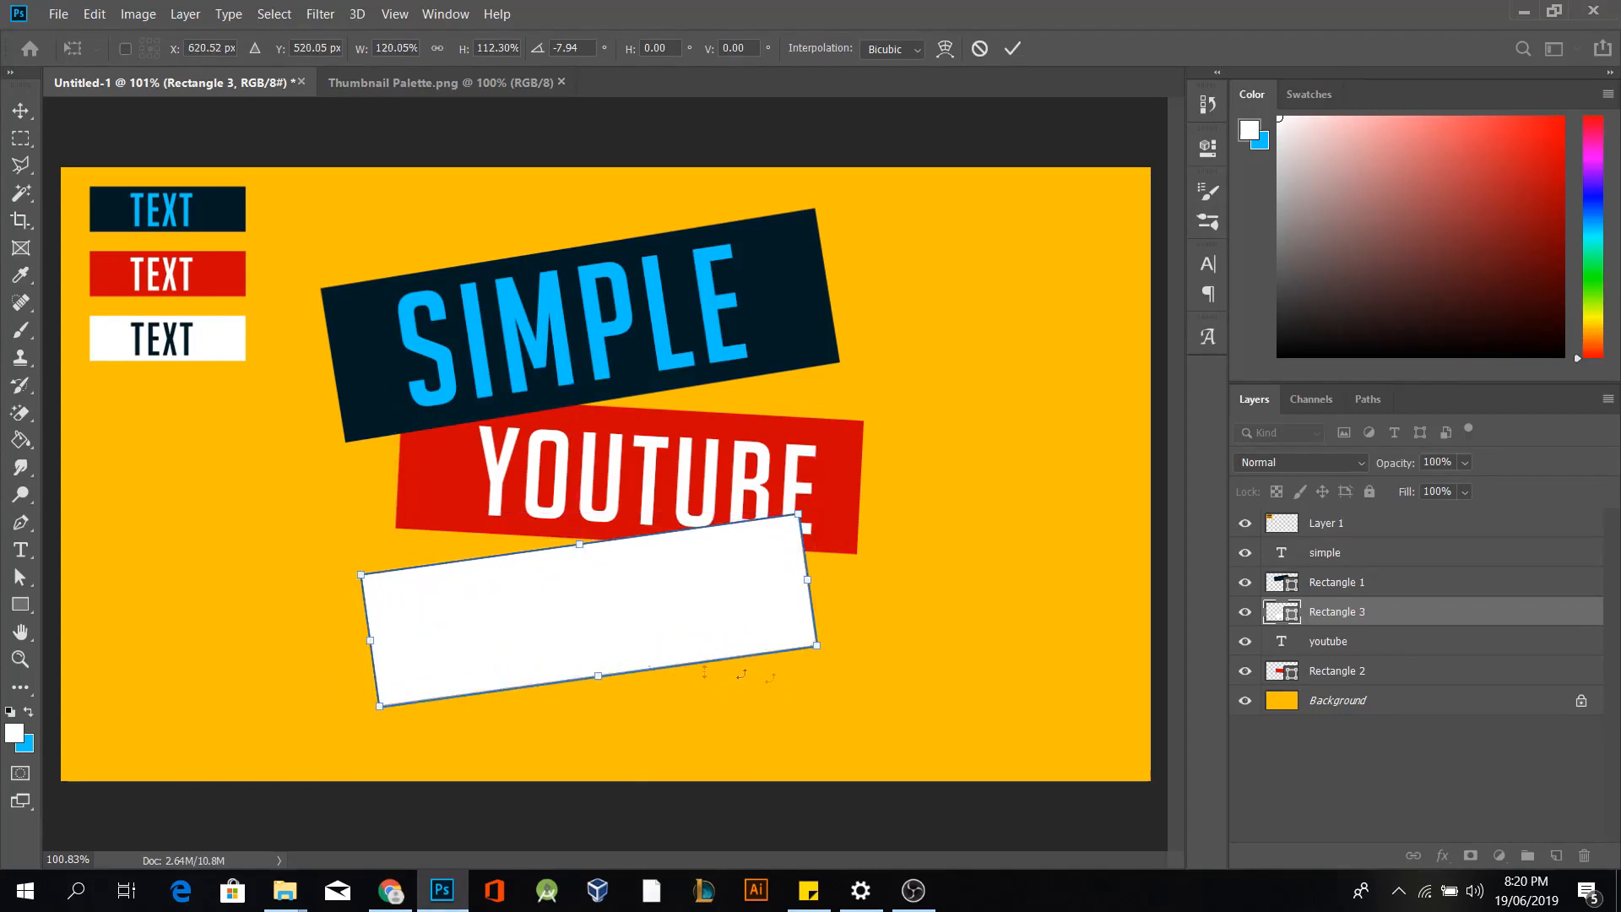
{"action": "key", "text": "Return"}
Move the white rectangle's layer directly beneath the red rectangle's layer
{"action": "left_click_drag", "start_coordinate": [1392, 601], "coordinate": [1384, 685]}
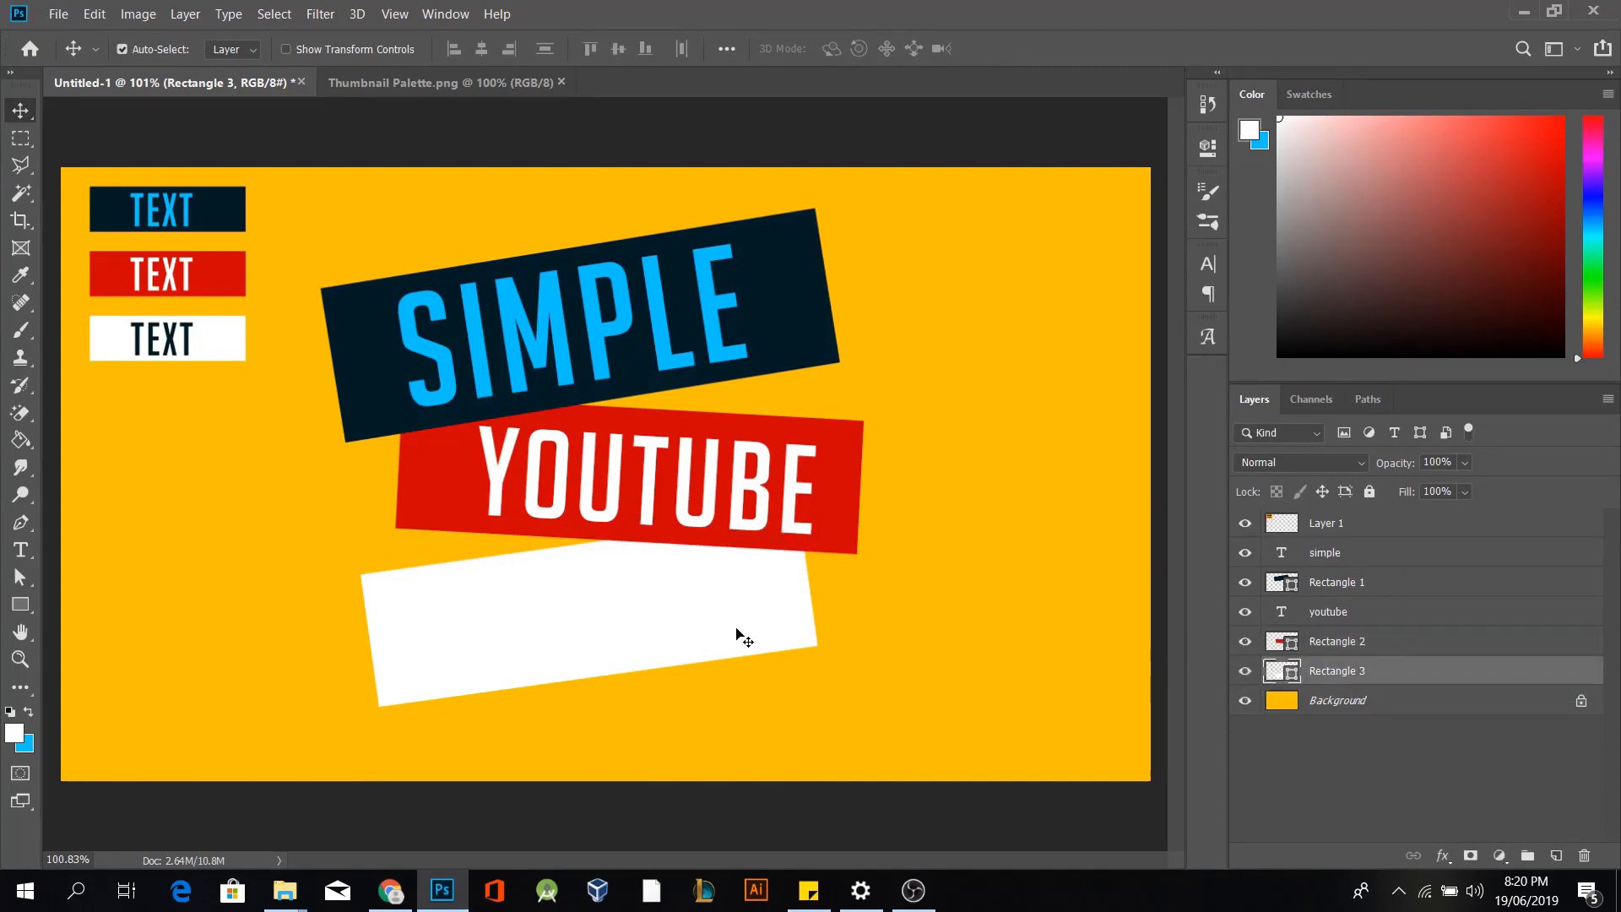
{"action": "scroll", "coordinate": [739, 635], "scroll_direction": "down", "scroll_amount": 5}
{"action": "scroll", "coordinate": [583, 560], "scroll_direction": "up", "scroll_amount": 4}
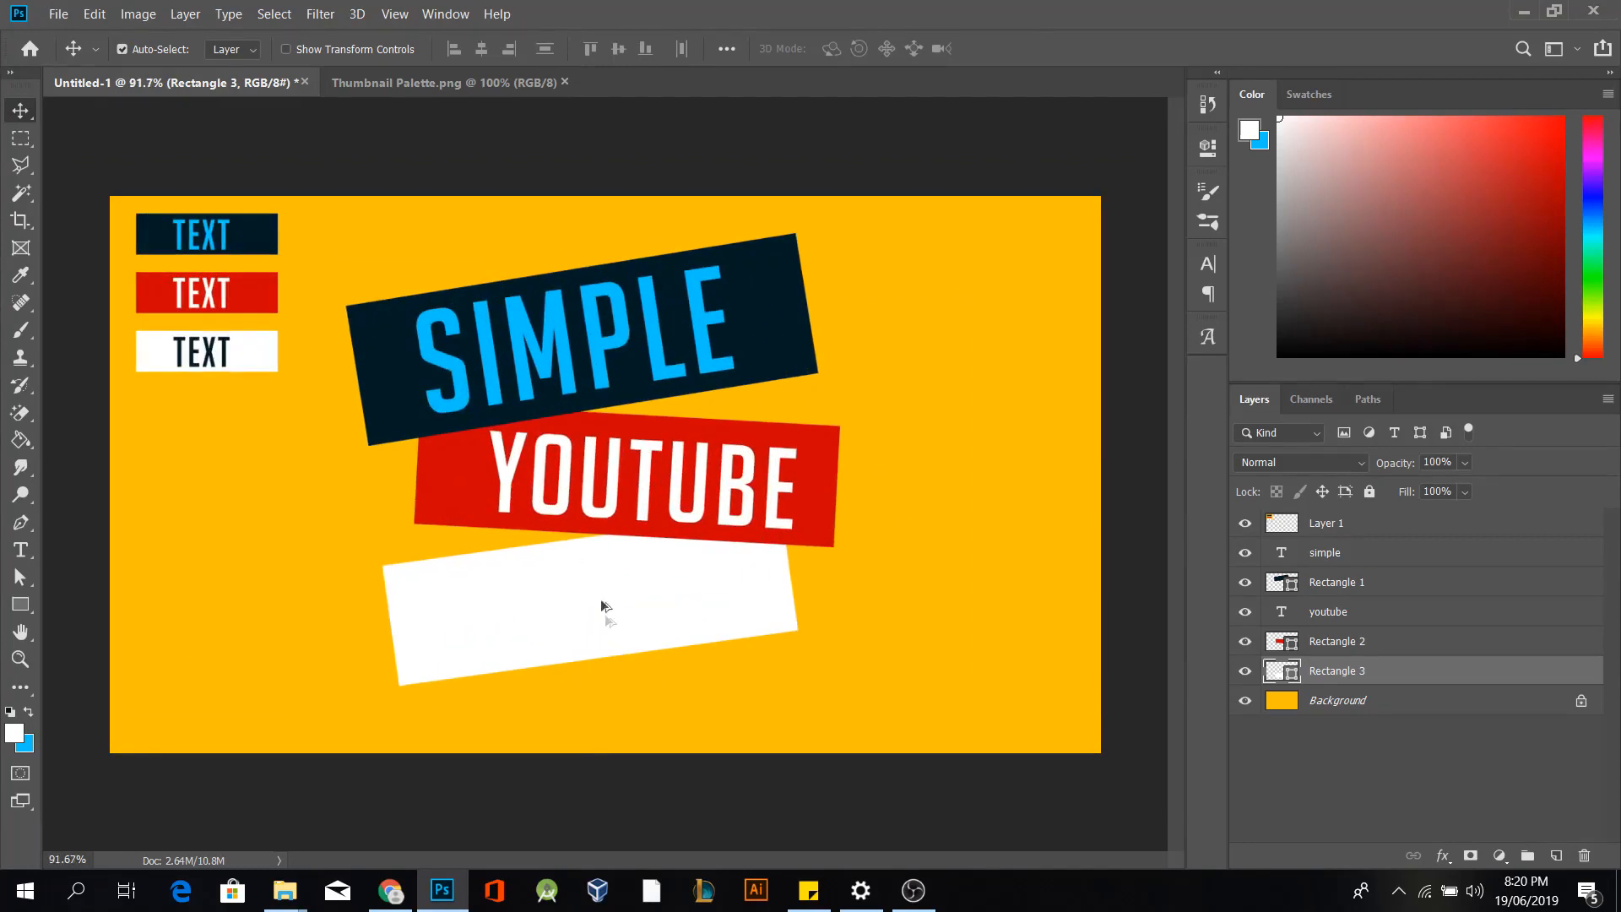
Add the text THUMBNAIL near the white rectangle in BigNoodleTitling Regular, 32 pt
{"action": "key", "text": "t"}
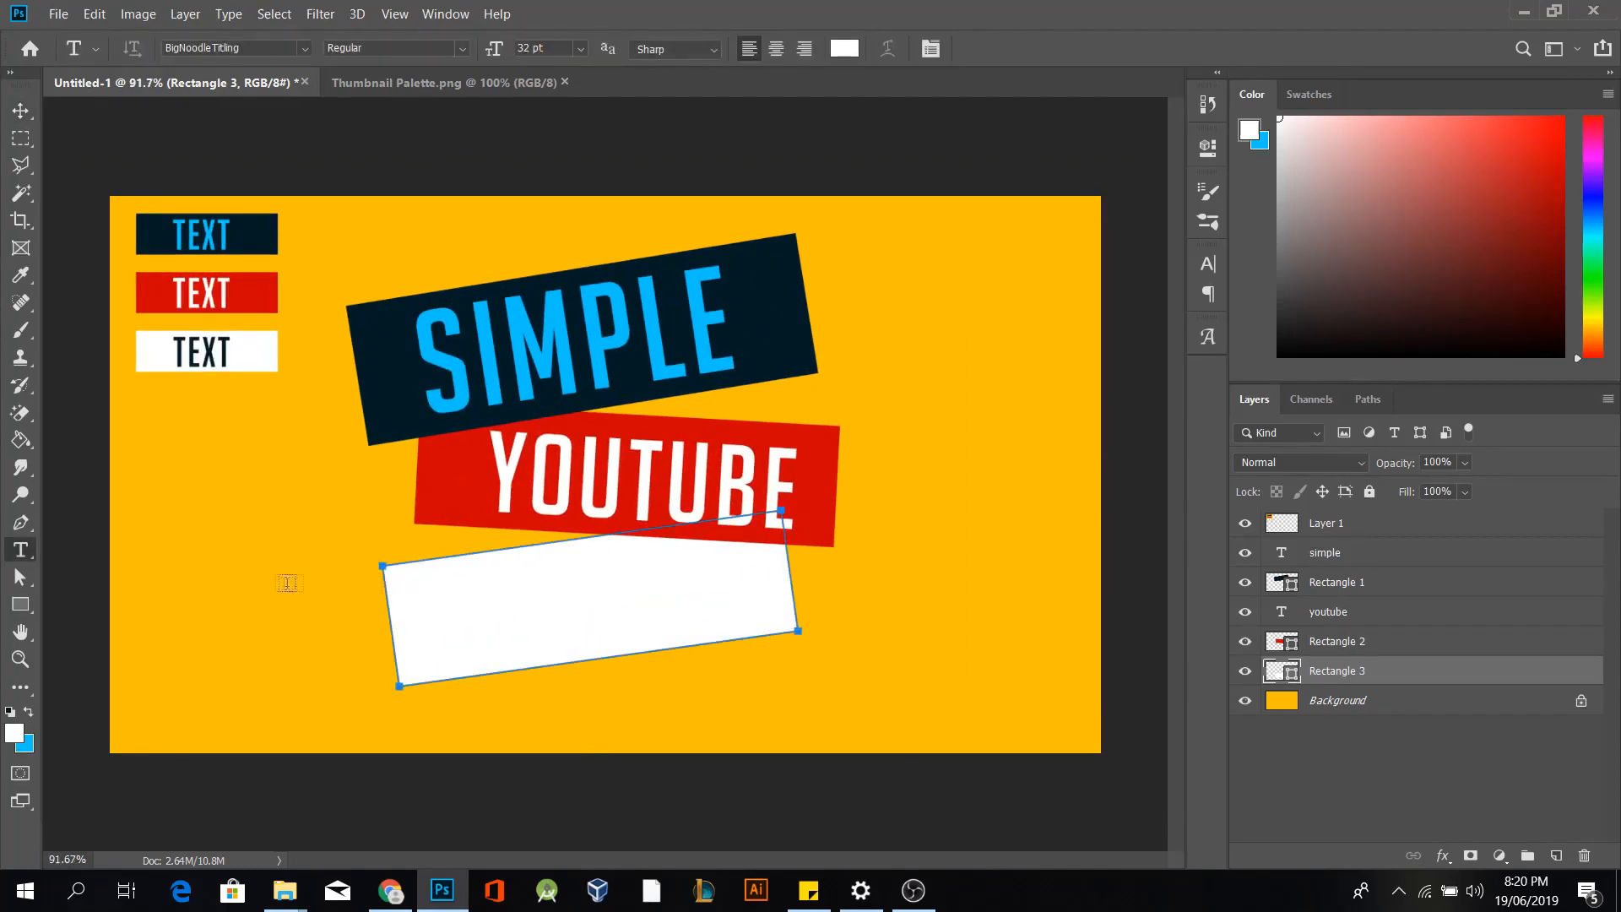
{"action": "left_click", "coordinate": [244, 572]}
{"action": "type", "text": "THUMBNAIL"}
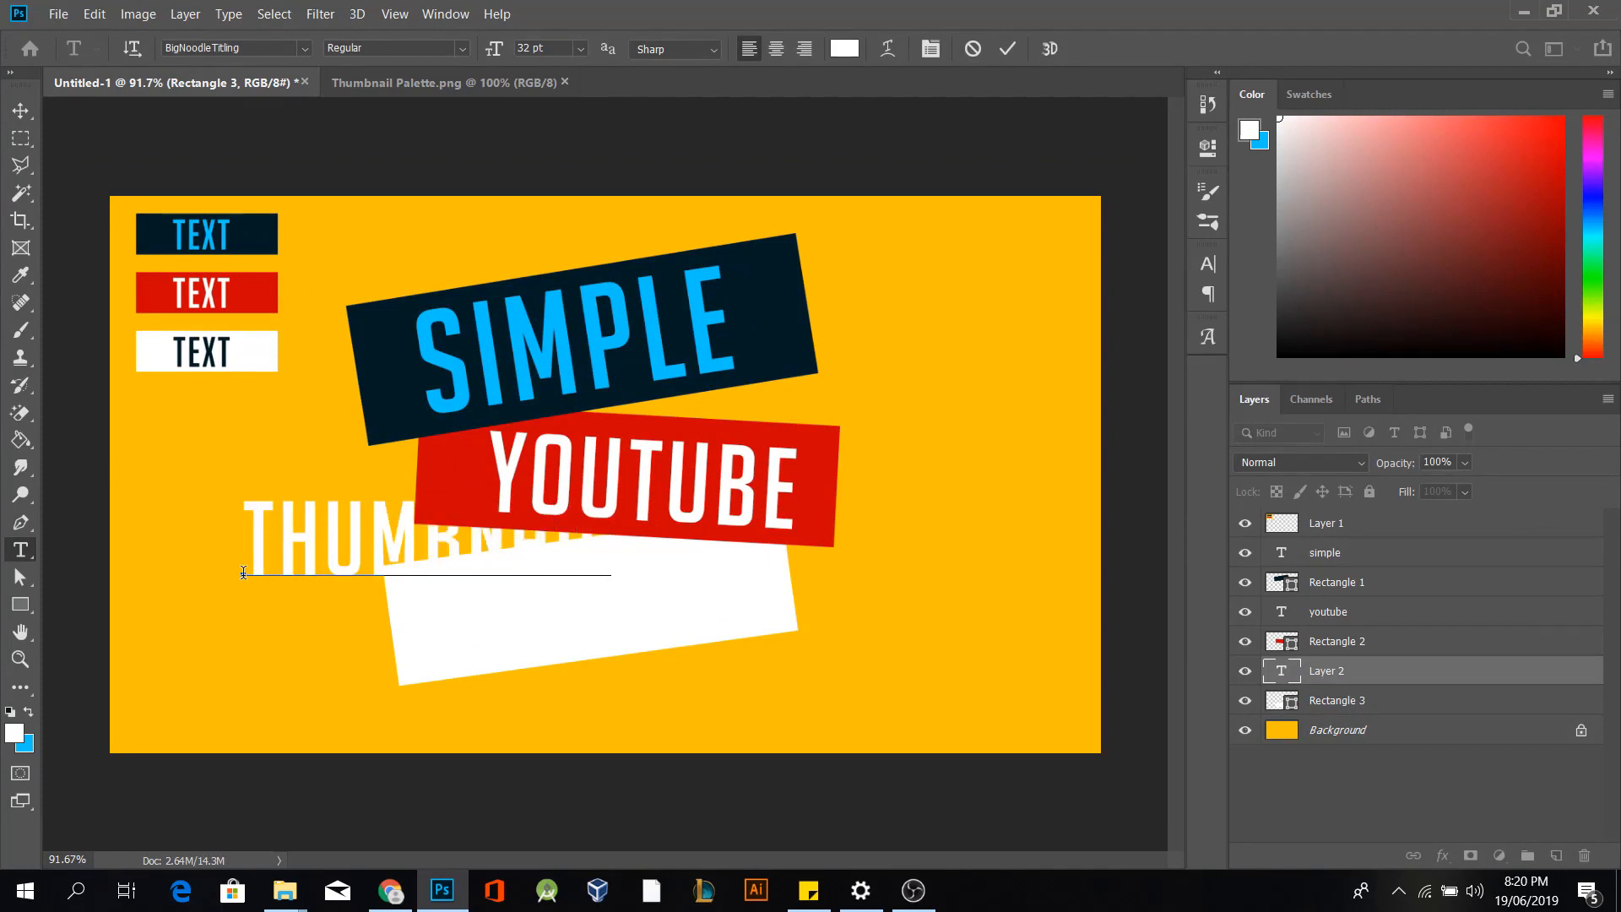
{"action": "key", "text": "ctrl+Return"}
{"action": "key", "text": "v"}
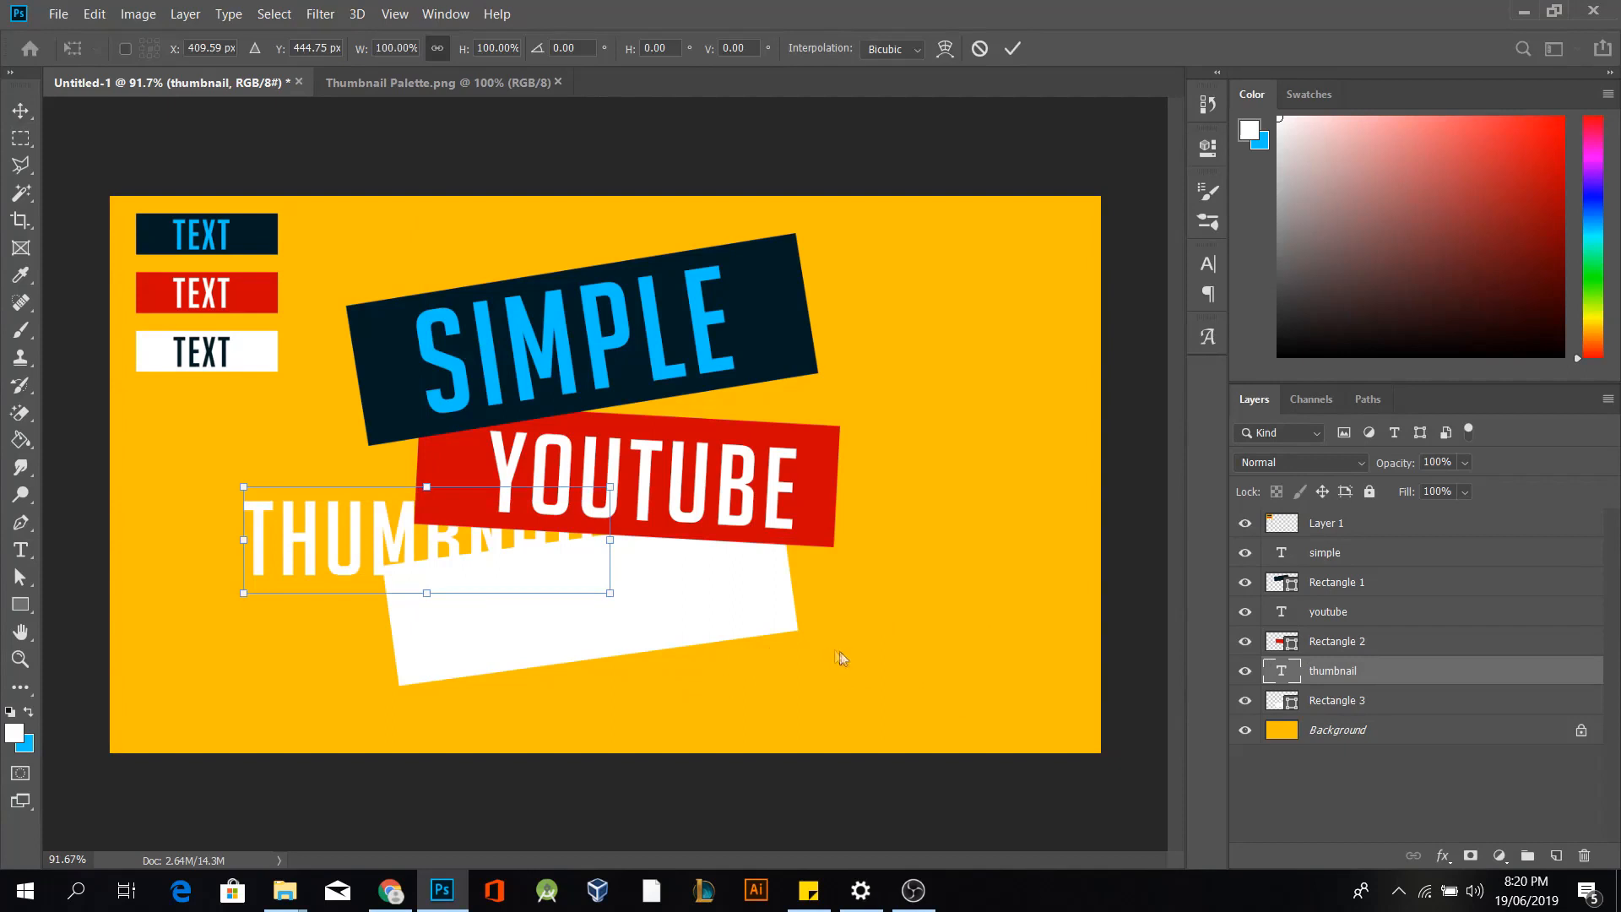
Recolor the THUMBNAIL text to dark navy #001a24 sampled from the lettering on the palette's white bar, and remove the stray Lorem Ipsum layer
{"action": "key", "text": "t"}
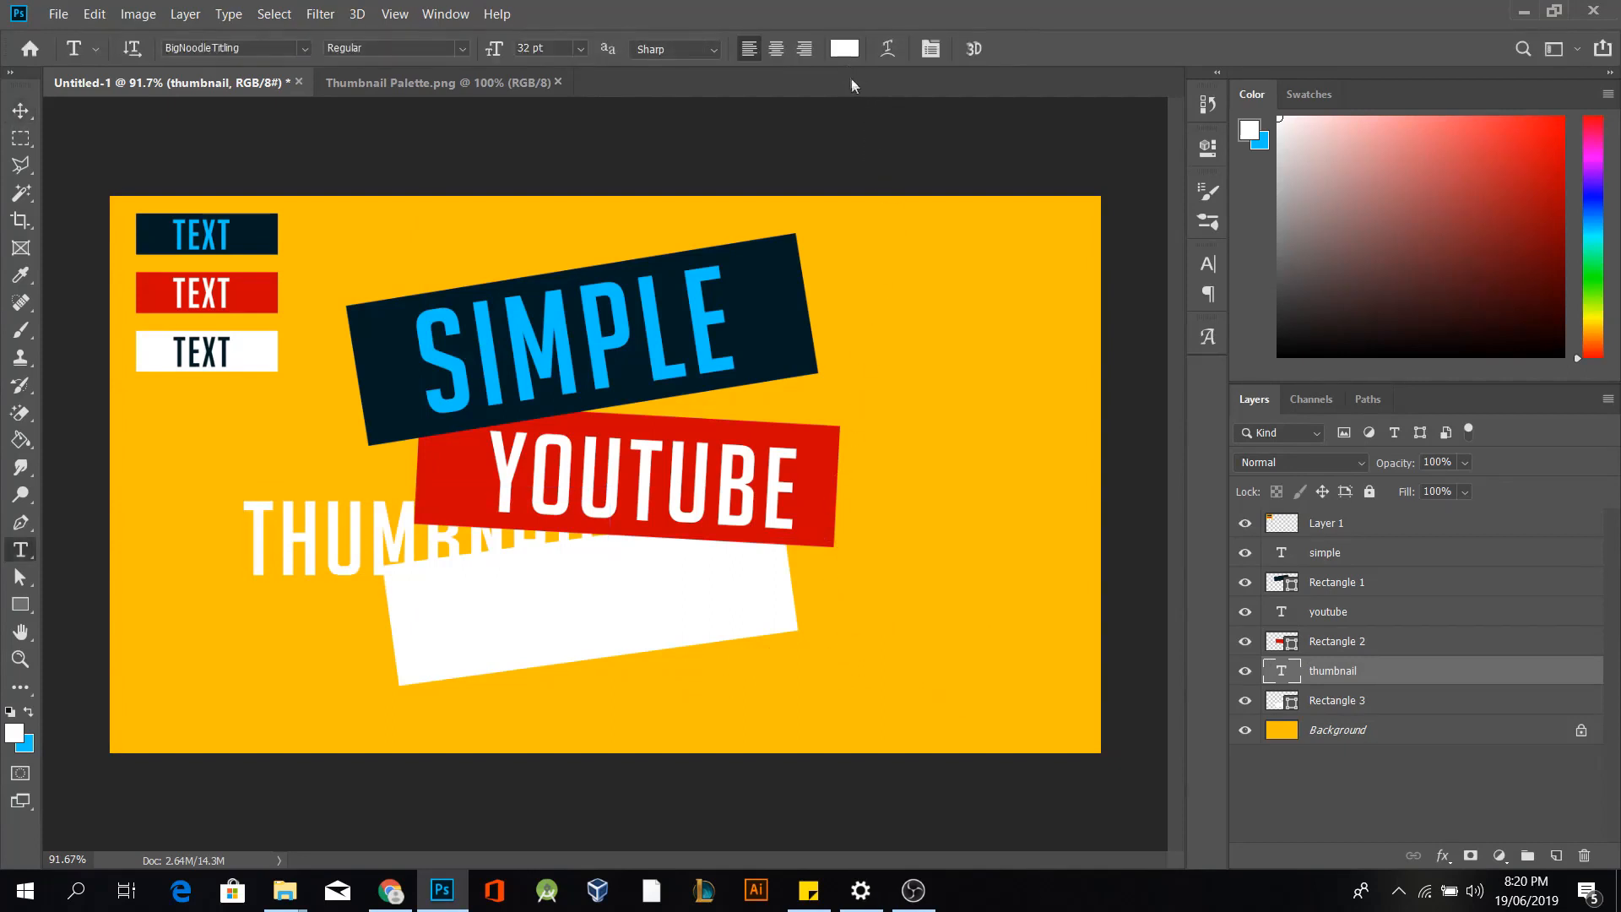
{"action": "left_click", "coordinate": [844, 48]}
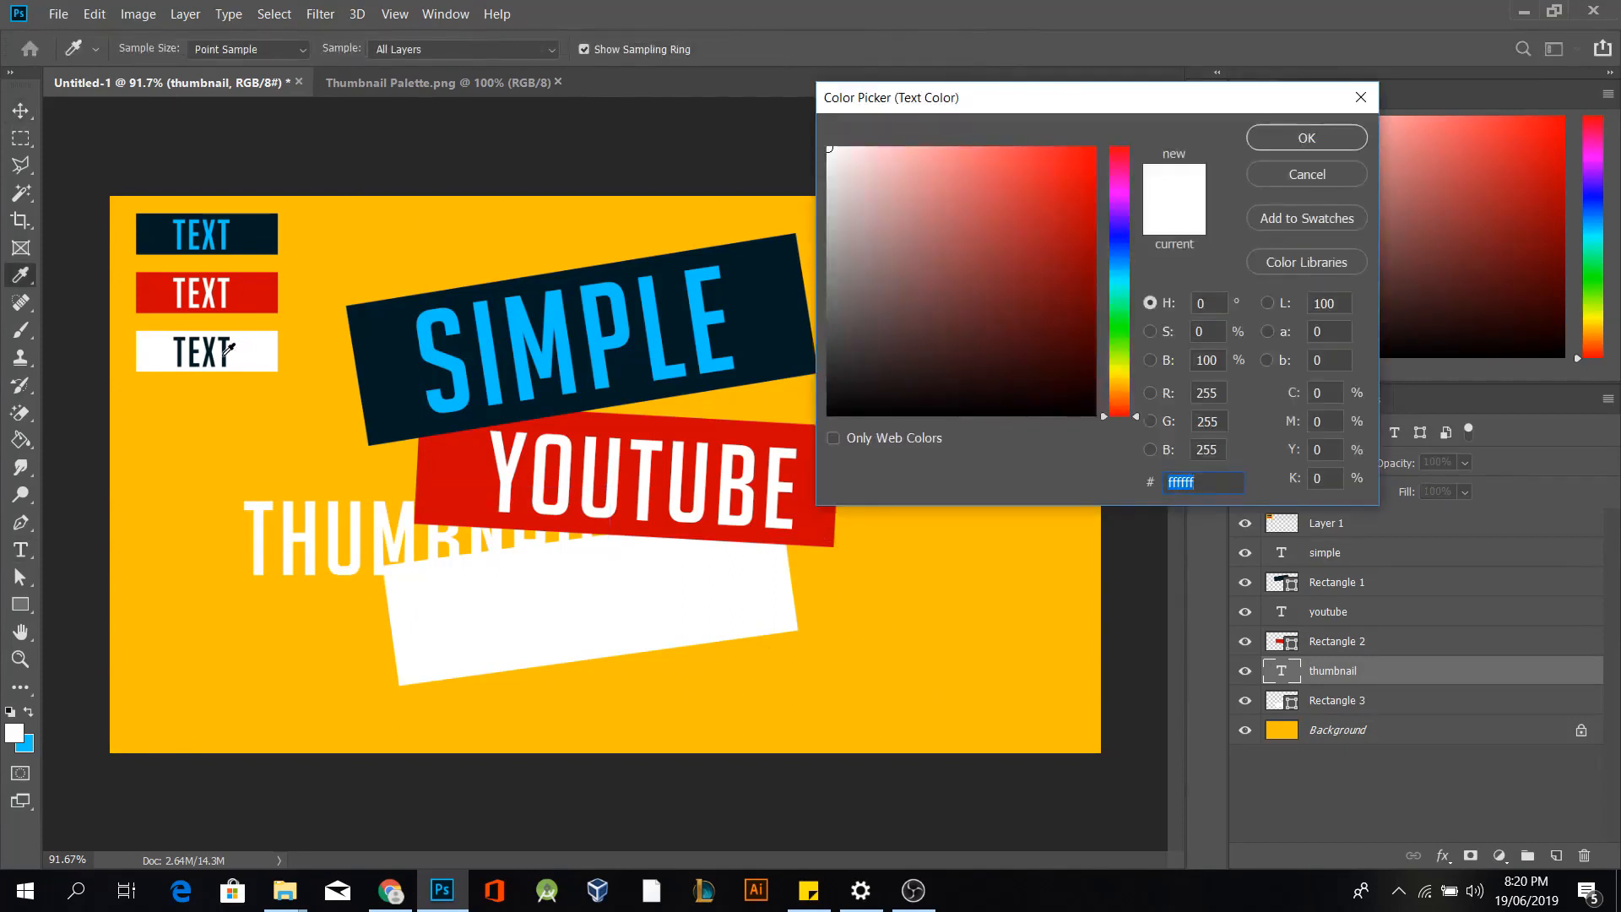
{"action": "left_click", "coordinate": [226, 350]}
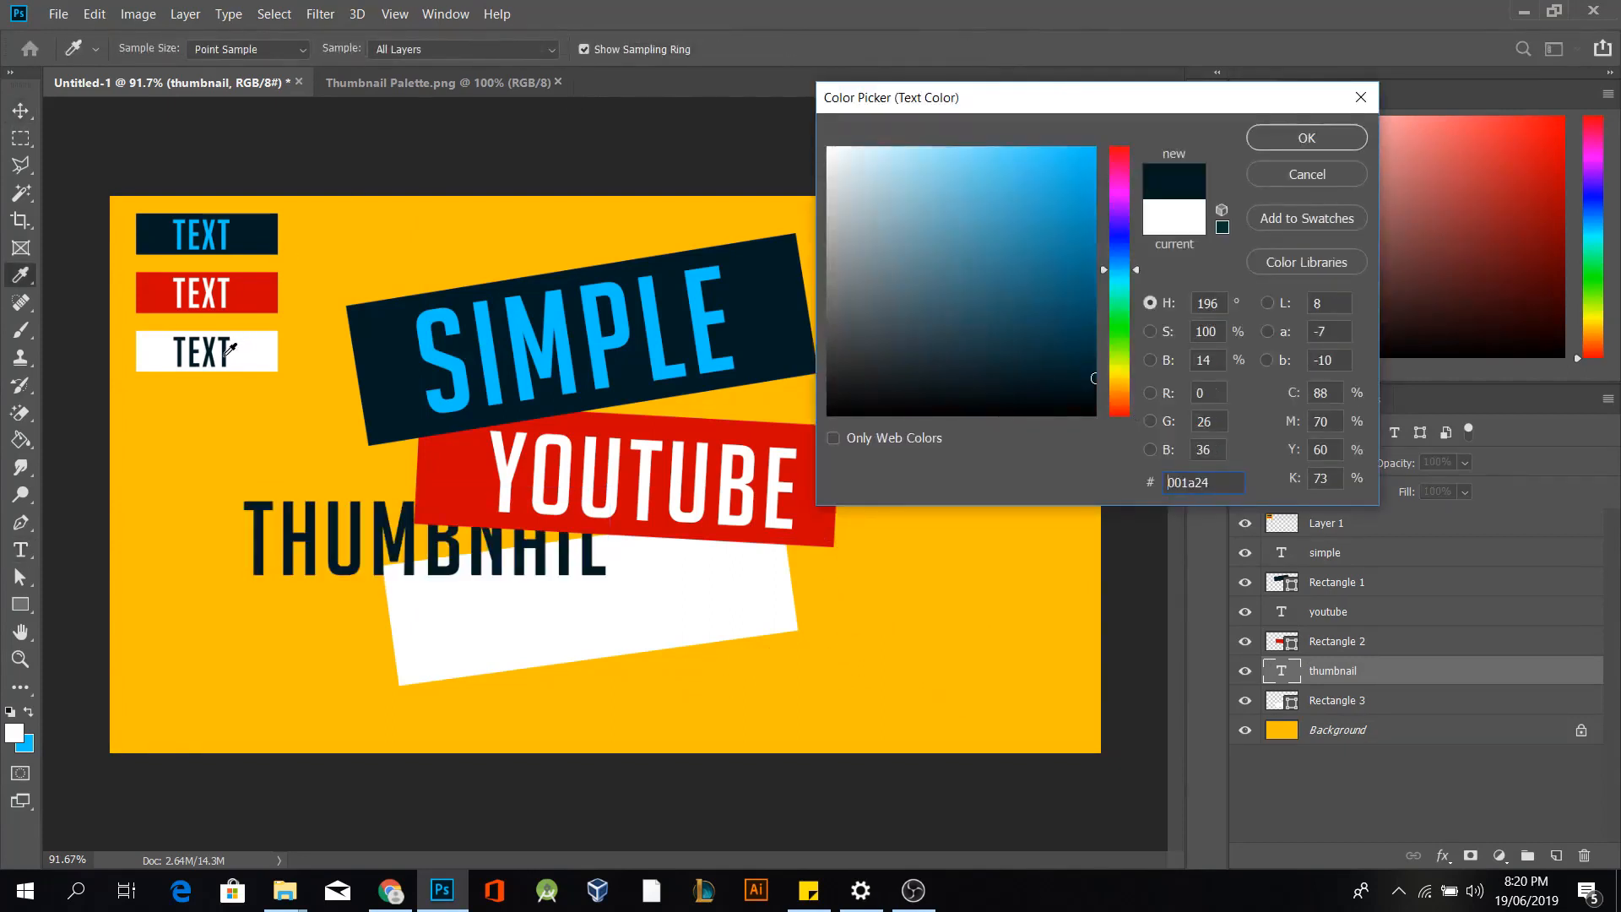
{"action": "left_click", "coordinate": [1283, 140]}
{"action": "left_click", "coordinate": [37, 111]}
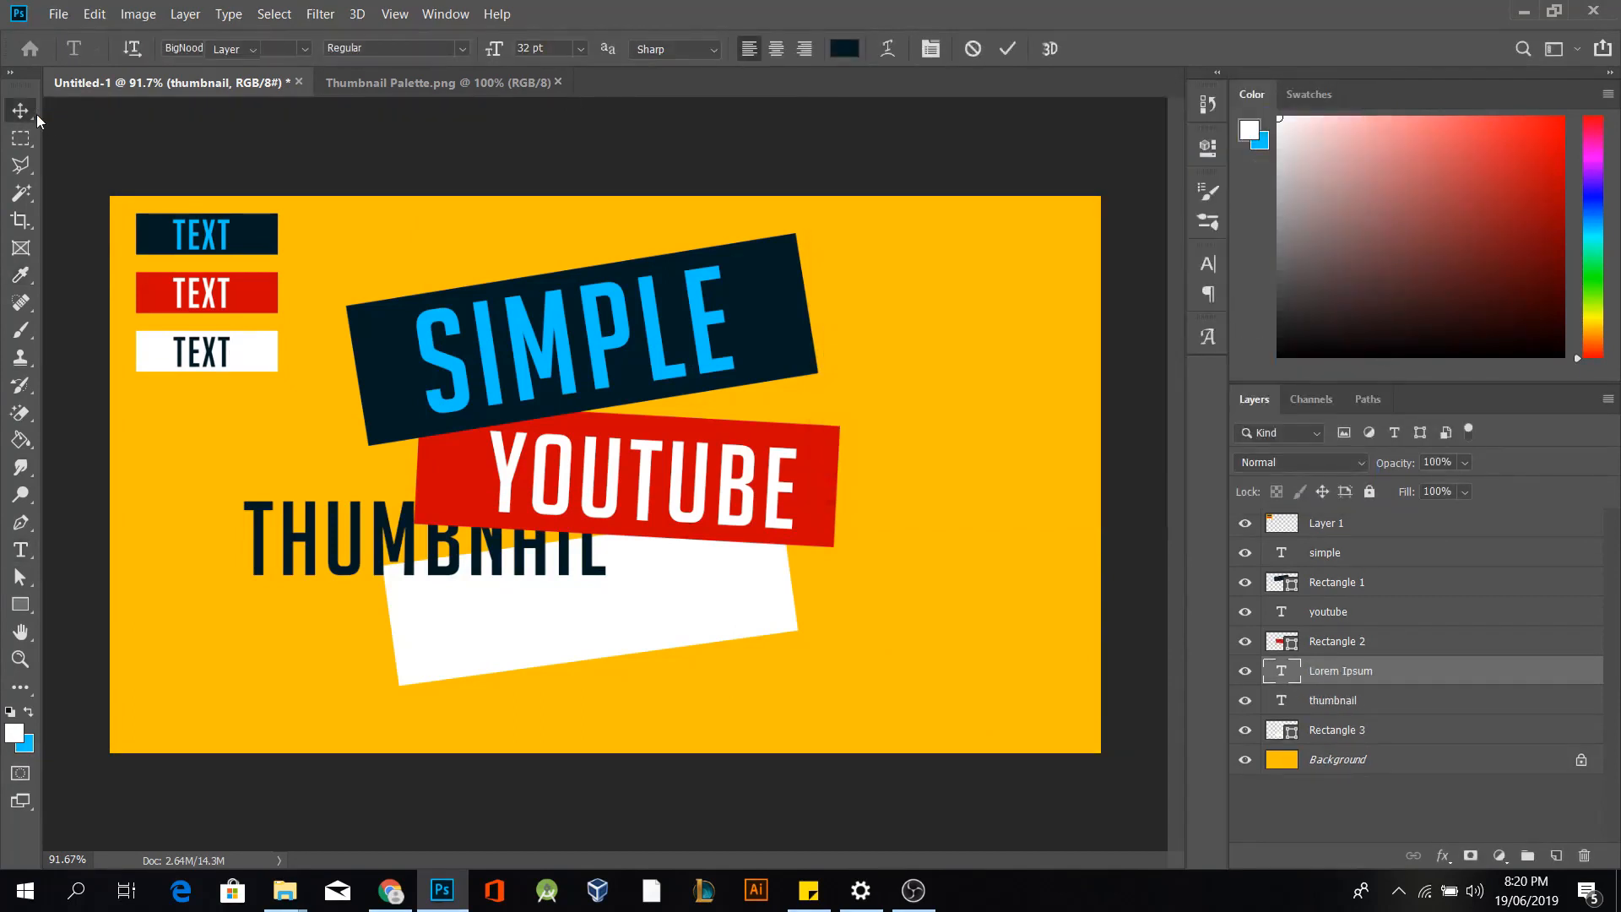
{"action": "key", "text": "Delete"}
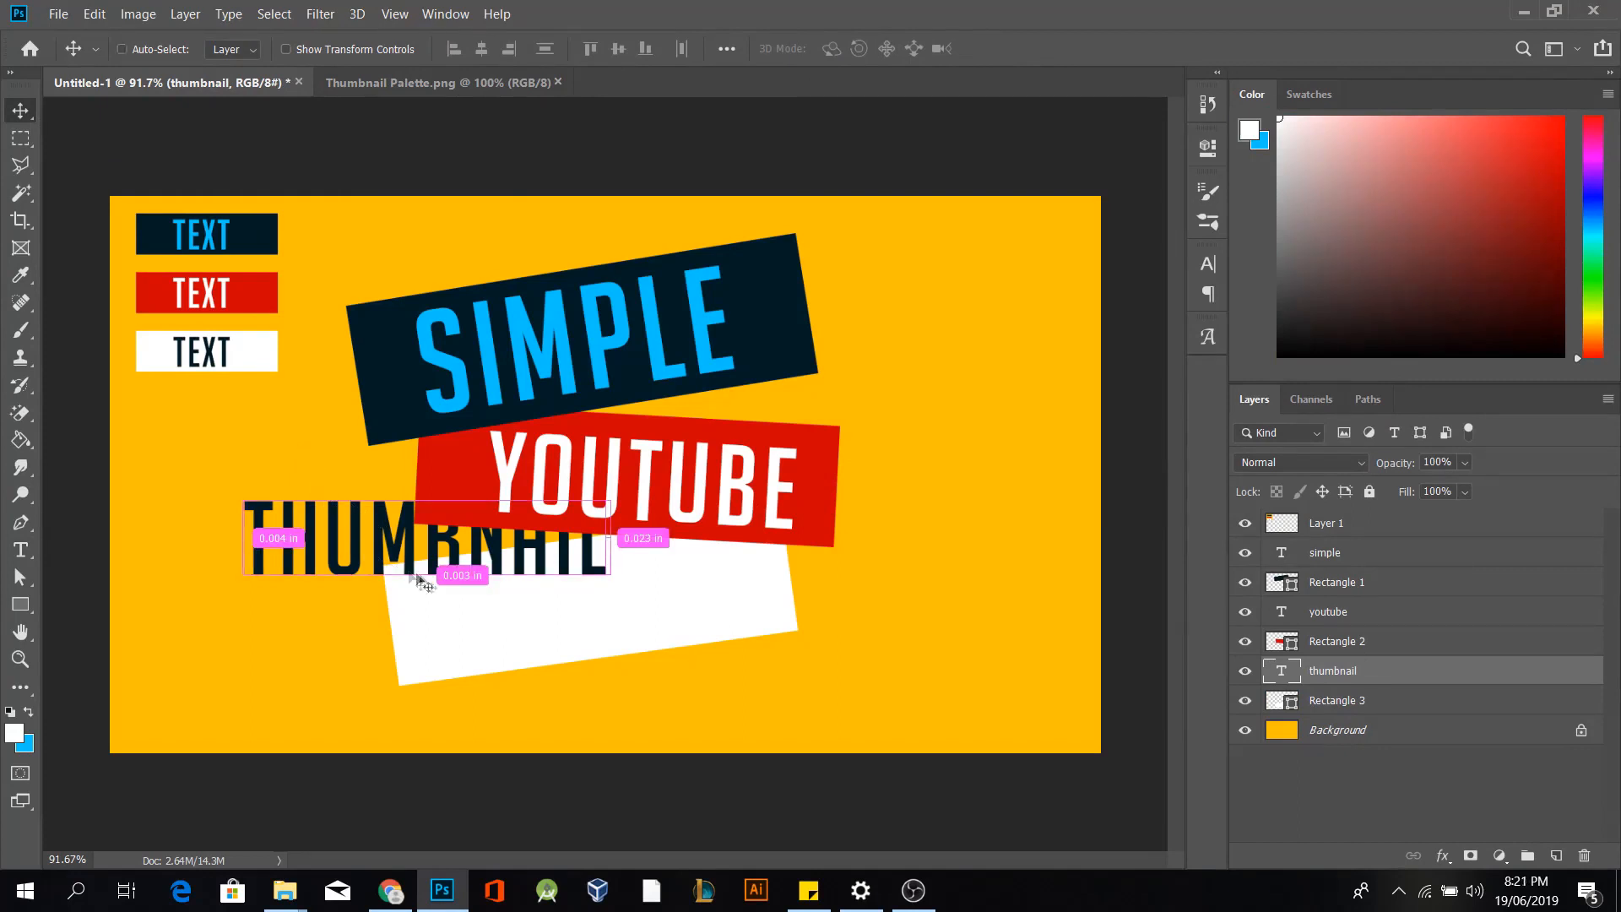
Rotate the THUMBNAIL text about 8.2° counter-clockwise, scale it to about 93%, and place it on the white rectangle
{"action": "key", "text": "ctrl+t"}
{"action": "left_click_drag", "start_coordinate": [624, 621], "coordinate": [630, 573]}
{"action": "left_click_drag", "start_coordinate": [515, 556], "coordinate": [643, 619]}
{"action": "left_click_drag", "start_coordinate": [786, 640], "coordinate": [782, 645]}
{"action": "left_click_drag", "start_coordinate": [755, 519], "coordinate": [742, 550]}
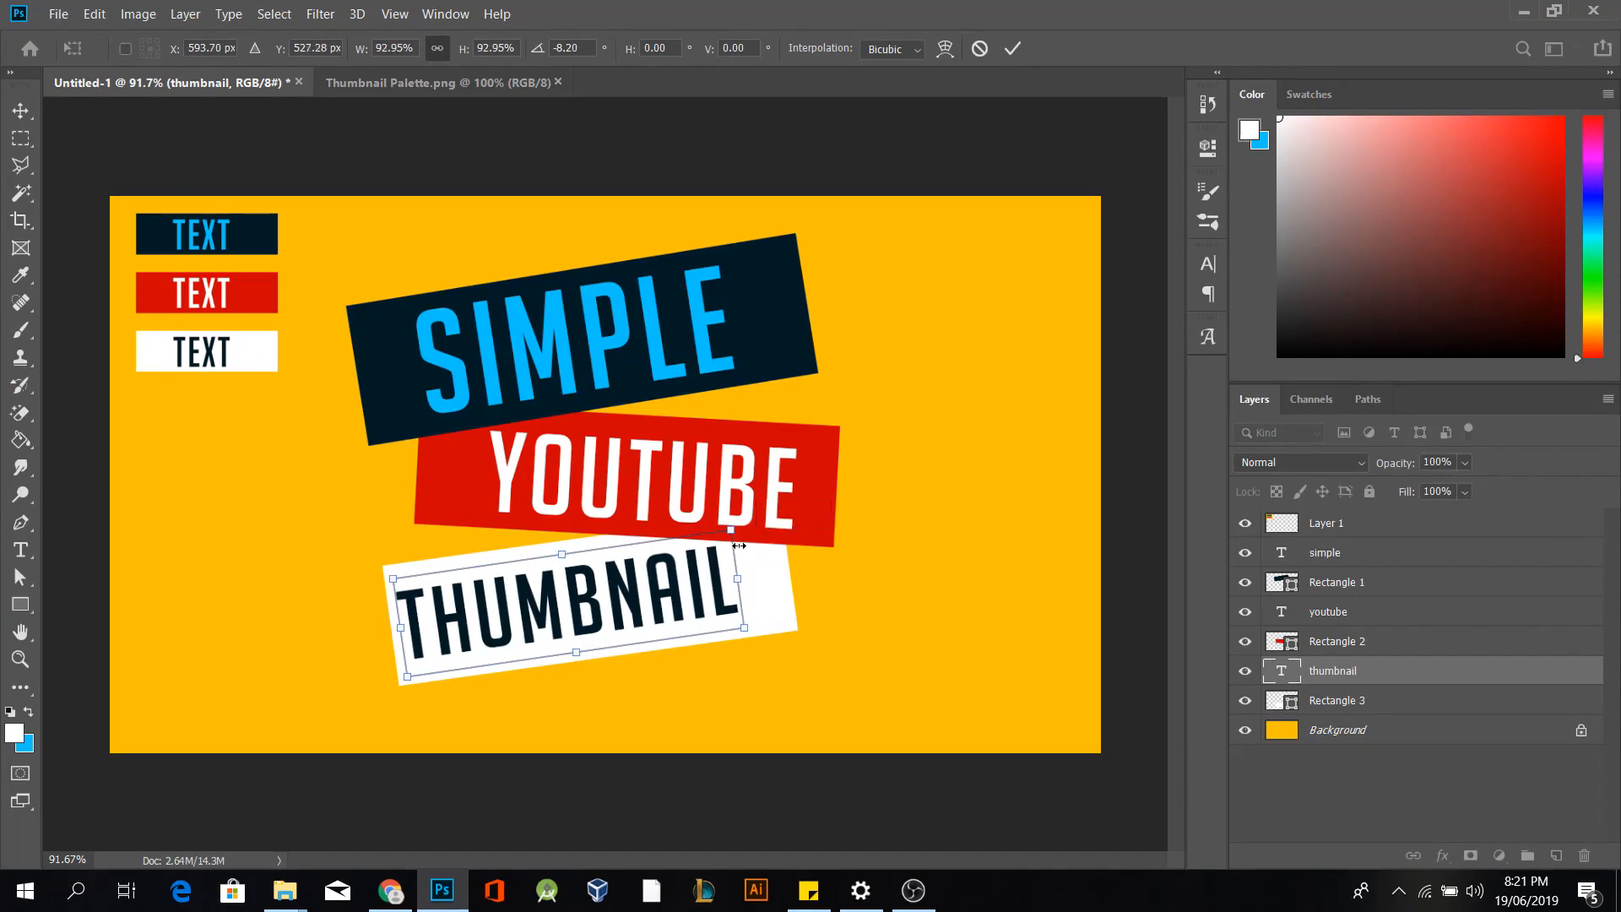
{"action": "key", "text": "Return"}
Nudge the THUMBNAIL text slightly to the right on the white rectangle
{"action": "scroll", "coordinate": [740, 547], "scroll_direction": "down", "scroll_amount": 1}
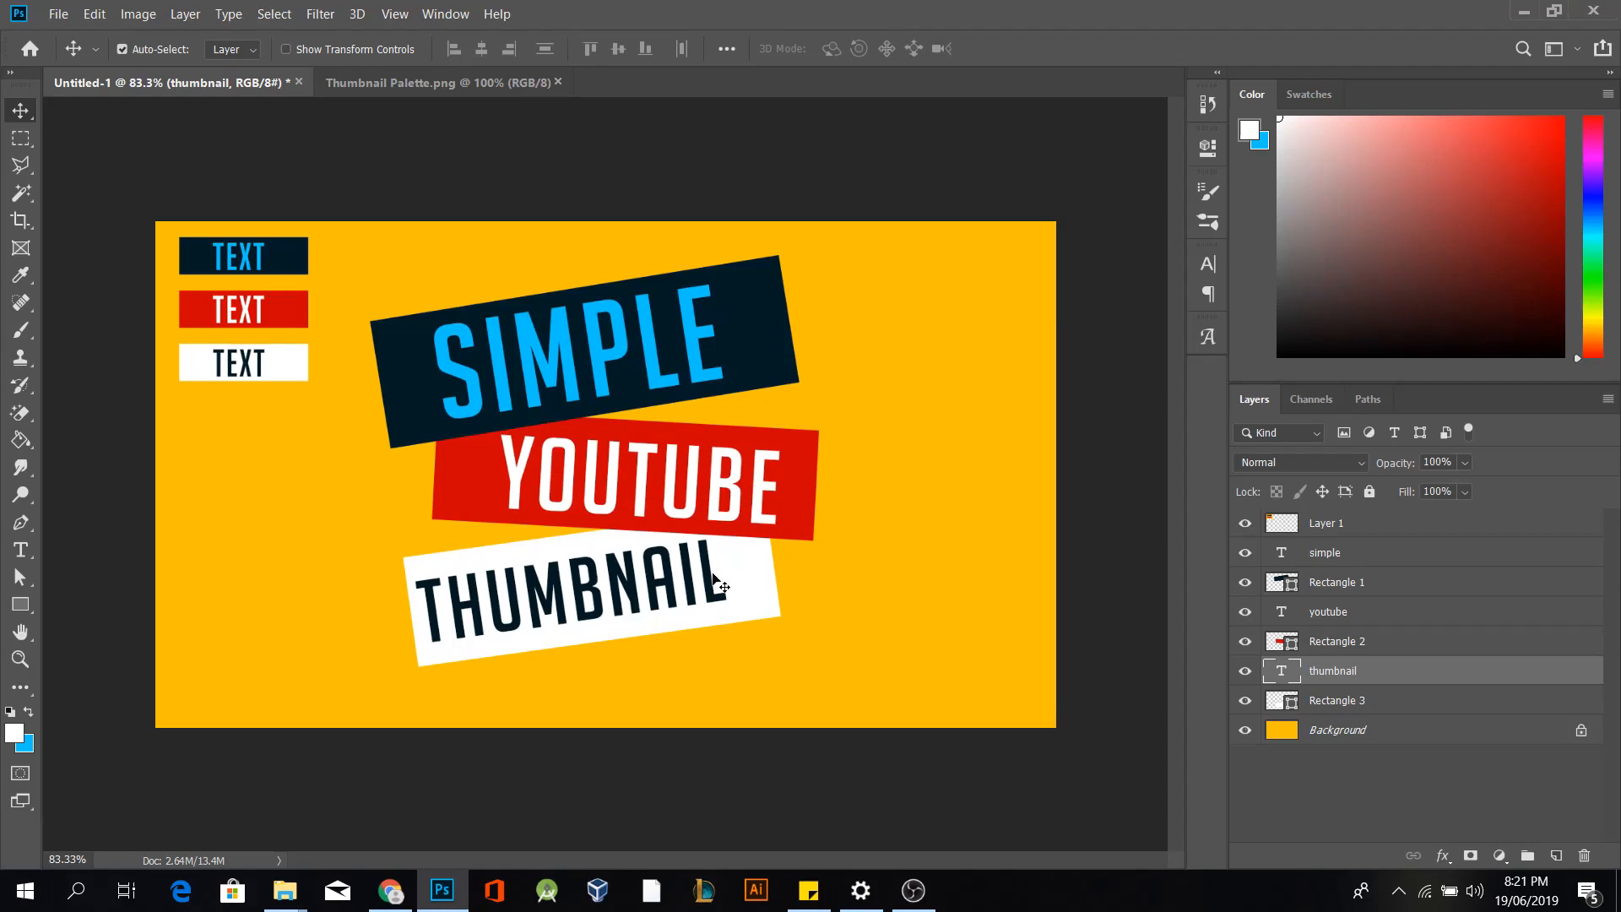
{"action": "key", "text": "Right"}
{"action": "key", "text": "Right"}
{"action": "key", "text": "Right"}
{"action": "key", "text": "Right"}
{"action": "key", "text": "Right"}
{"action": "key", "text": "Right"}
{"action": "key", "text": "Right"}
{"action": "key", "text": "Right"}
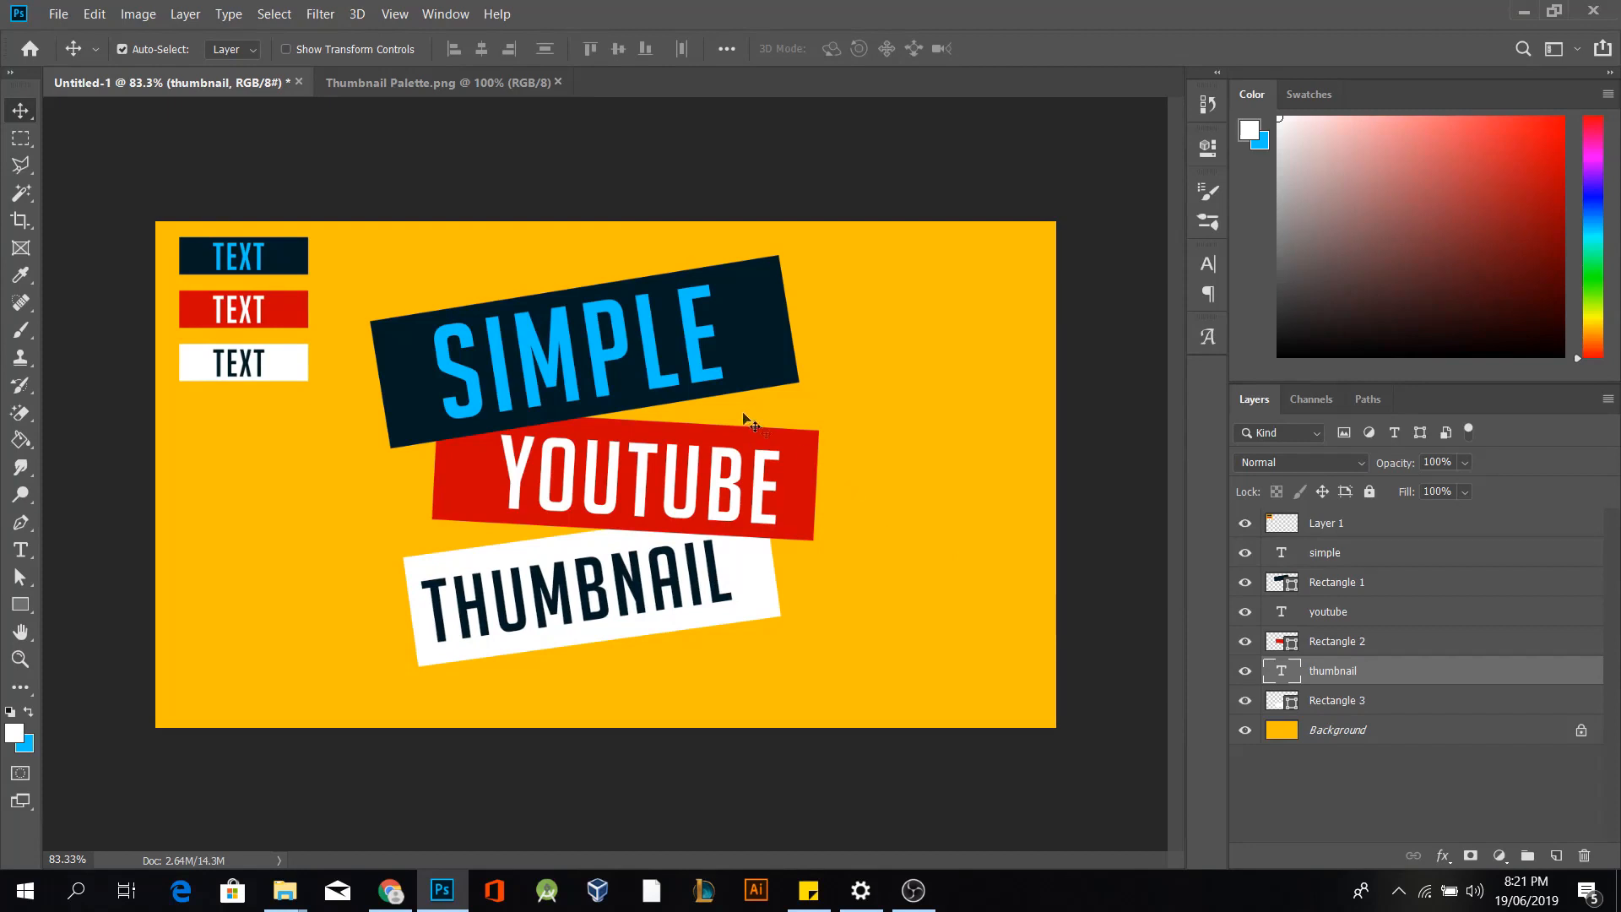
Select all six banner text and rectangle layers and shift them together slightly right and down on the canvas
{"action": "left_click", "coordinate": [1371, 703]}
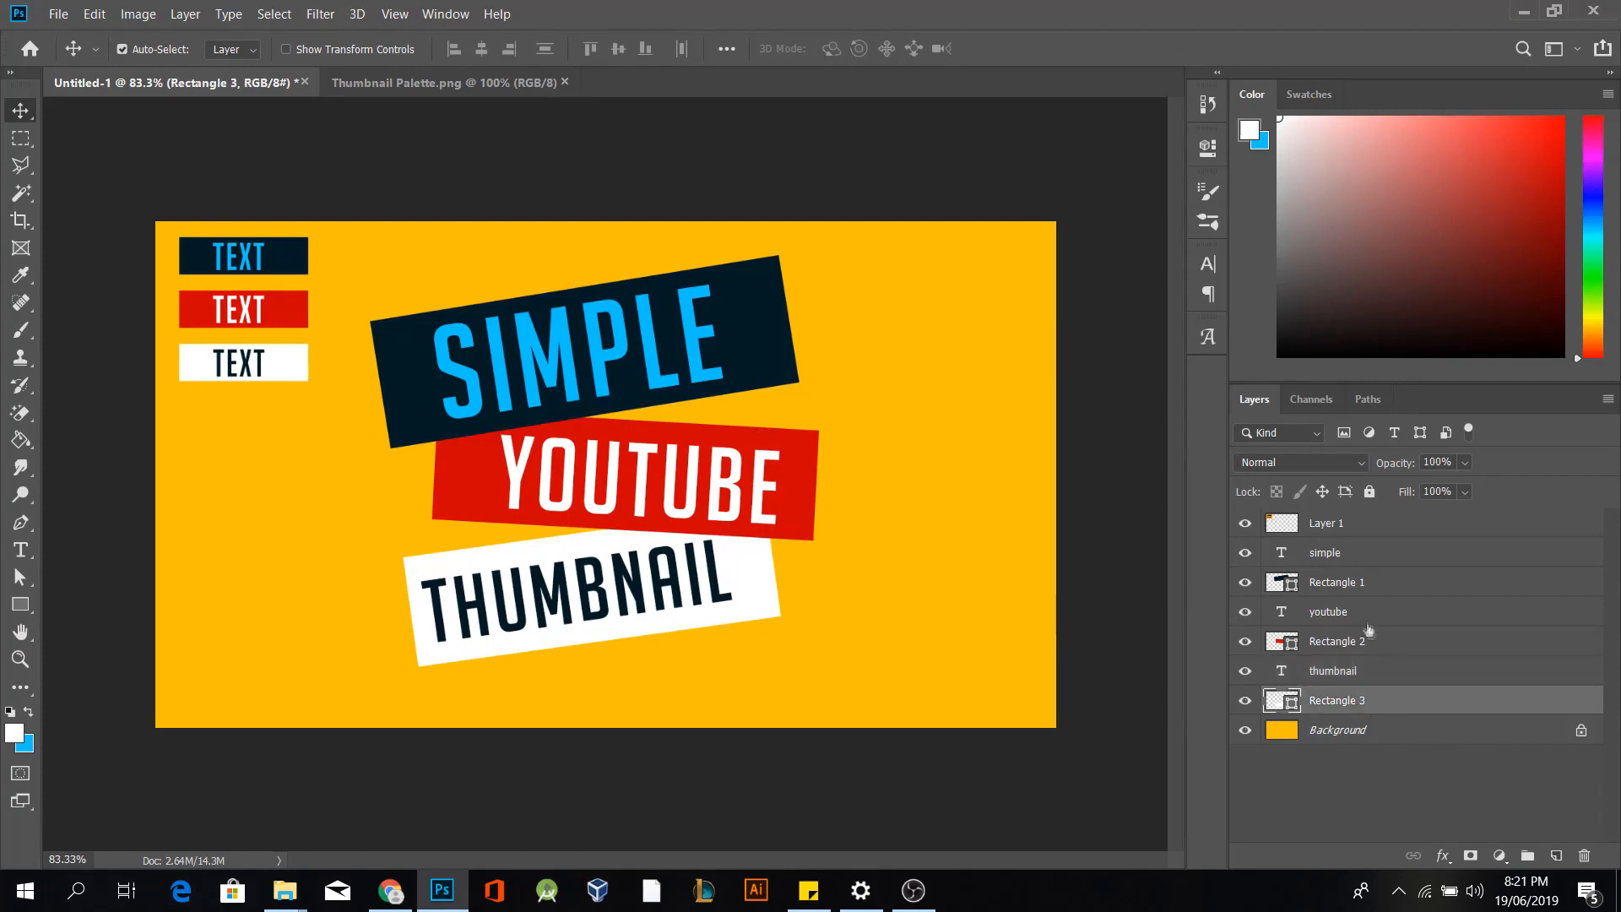
{"action": "left_click", "coordinate": [1345, 558], "text": "shift"}
{"action": "left_click_drag", "start_coordinate": [712, 505], "coordinate": [720, 534]}
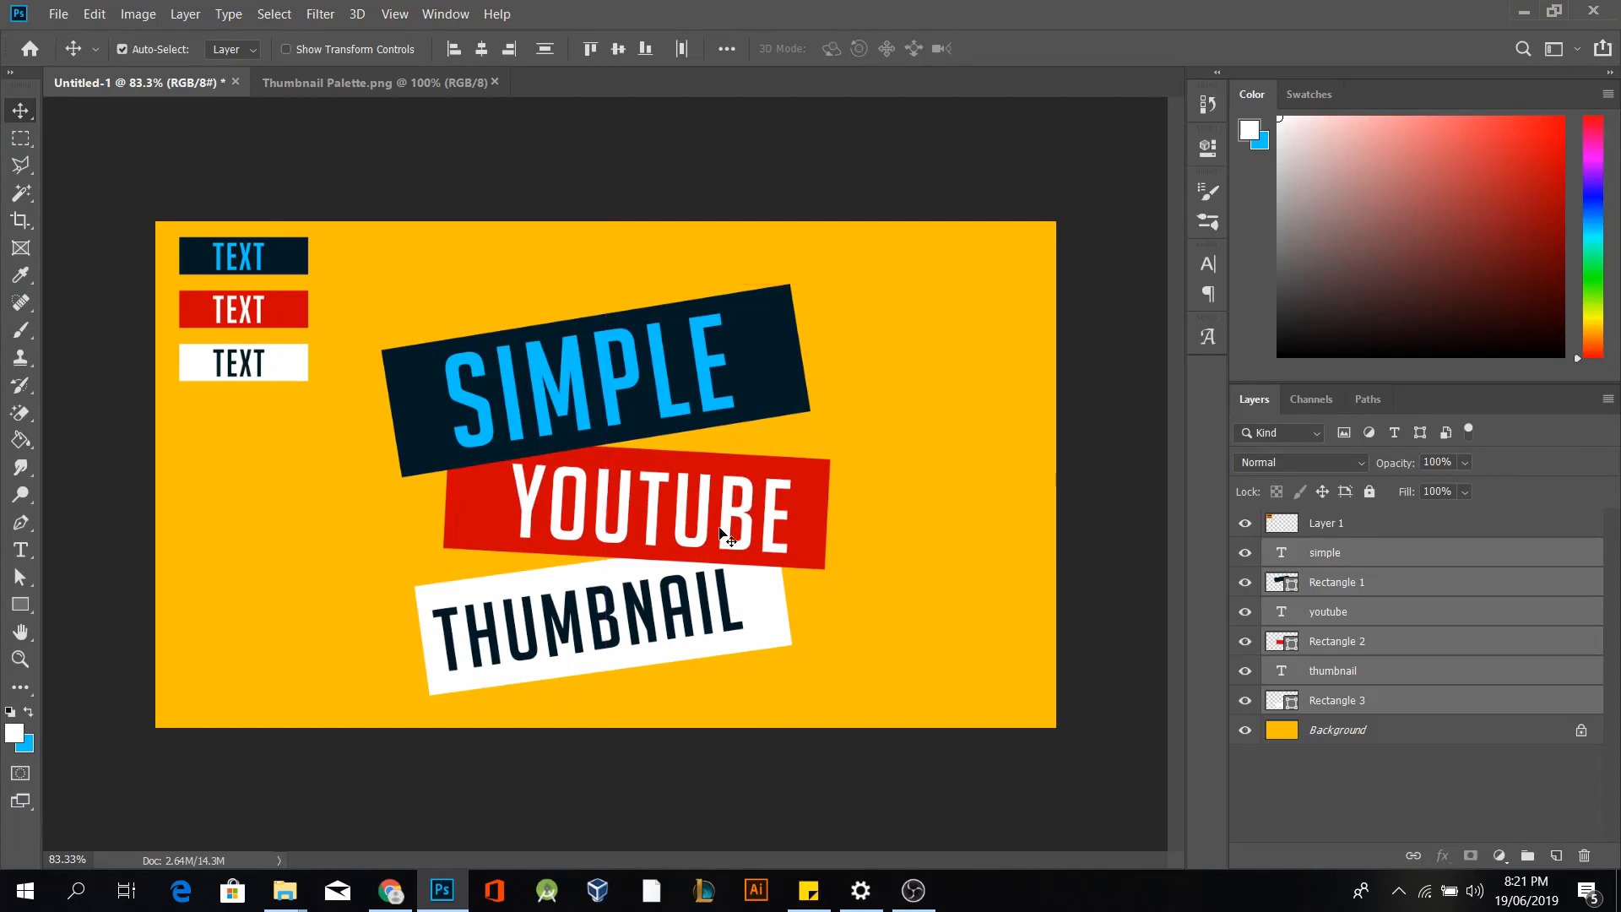
{"action": "key", "text": "Up"}
{"action": "key", "text": "Up"}
{"action": "key", "text": "Up"}
{"action": "key", "text": "Up"}
{"action": "key", "text": "Up"}
{"action": "key", "text": "Up"}
{"action": "key", "text": "Up"}
{"action": "key", "text": "Up"}
{"action": "key", "text": "Up"}
{"action": "key", "text": "Up"}
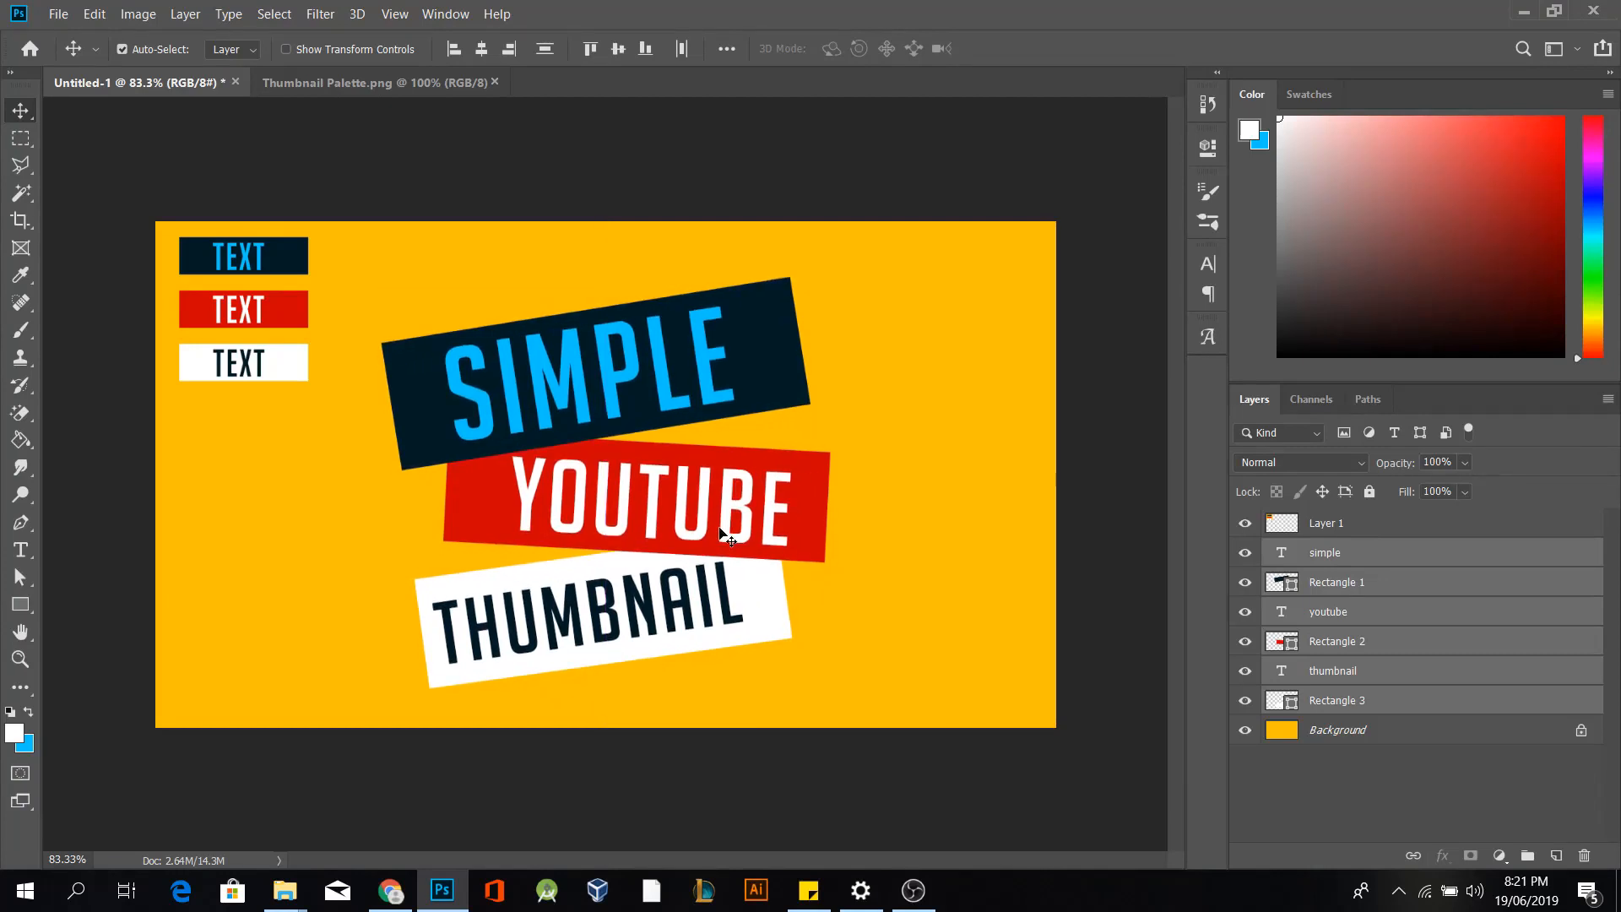
{"action": "key", "text": "Up"}
{"action": "key", "text": "Up"}
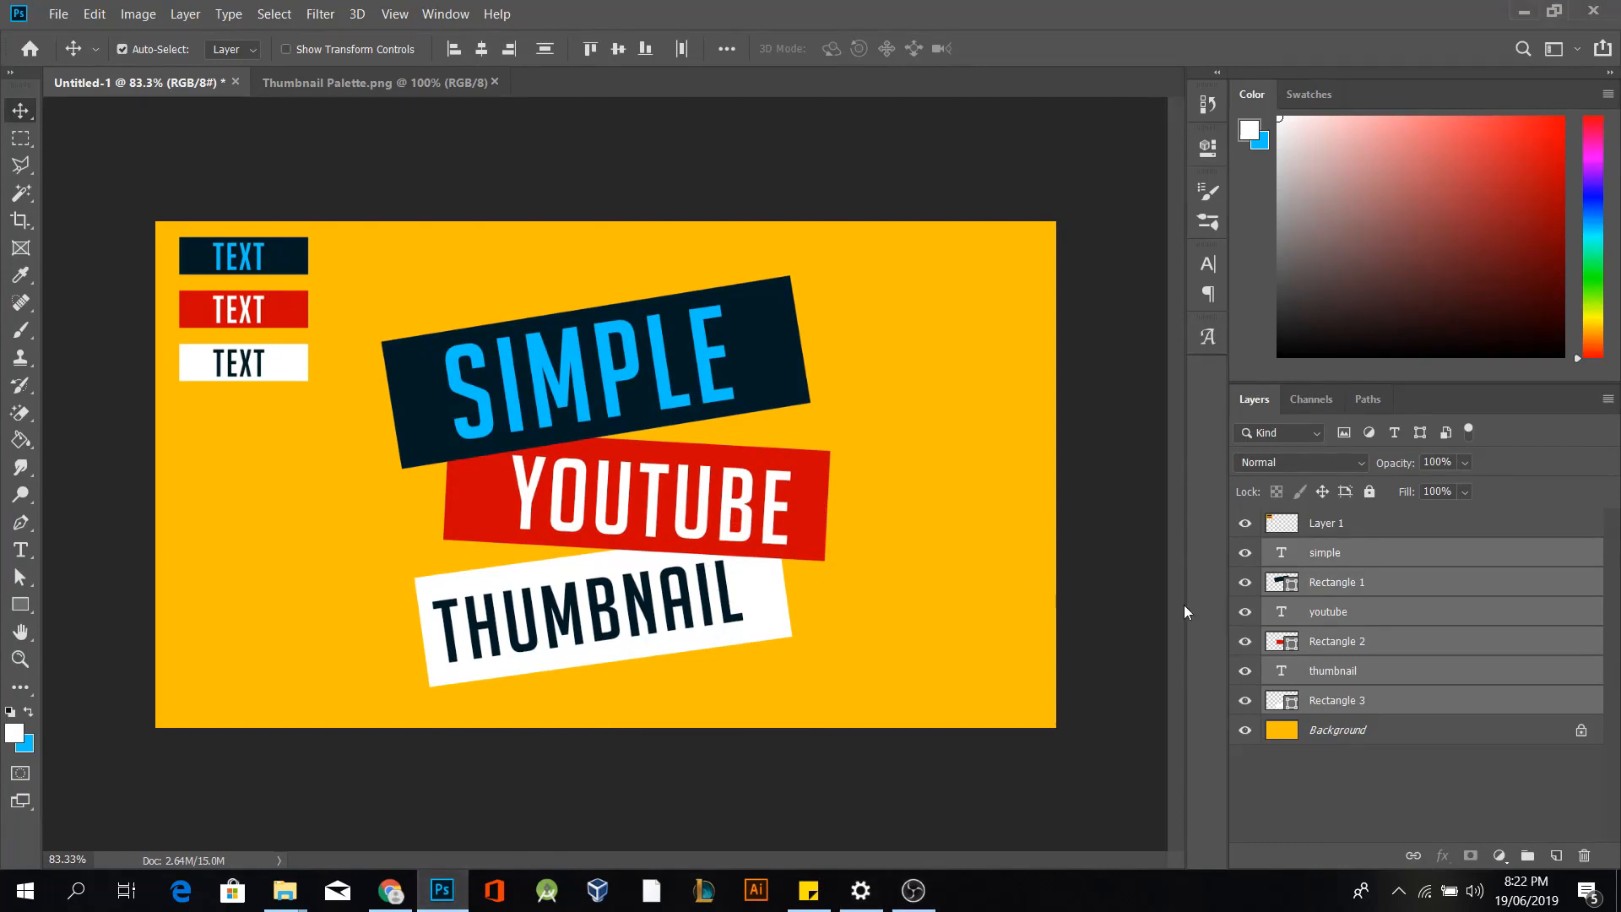
Merge the selected banner text and rectangle layers into a single layer
{"action": "right_click", "coordinate": [1335, 552]}
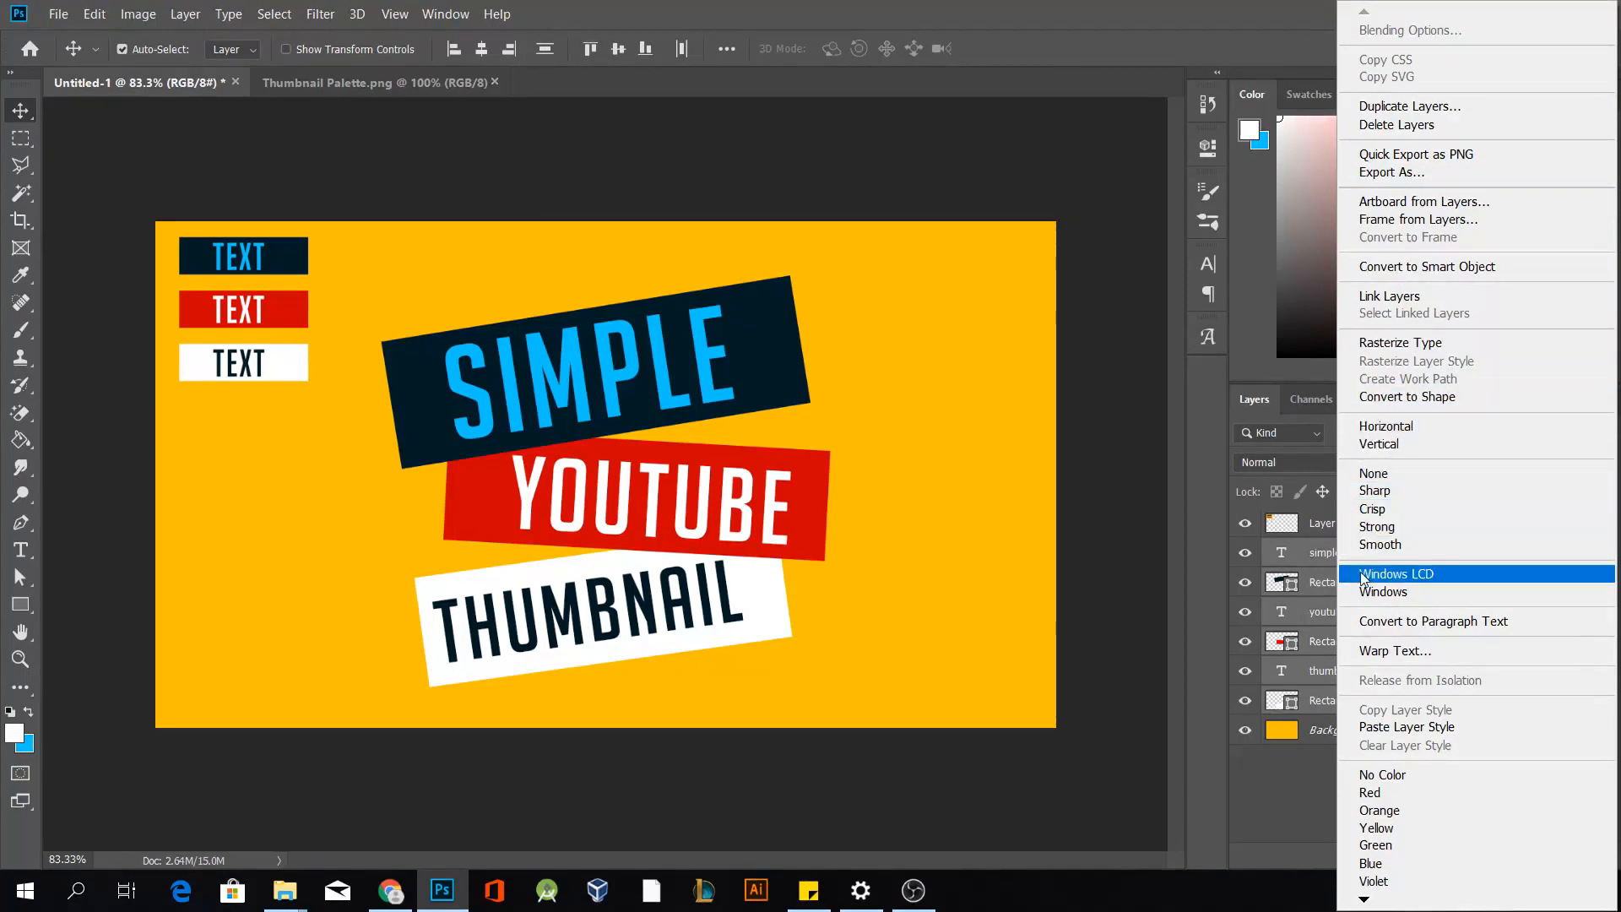
{"action": "left_click", "coordinate": [1301, 550]}
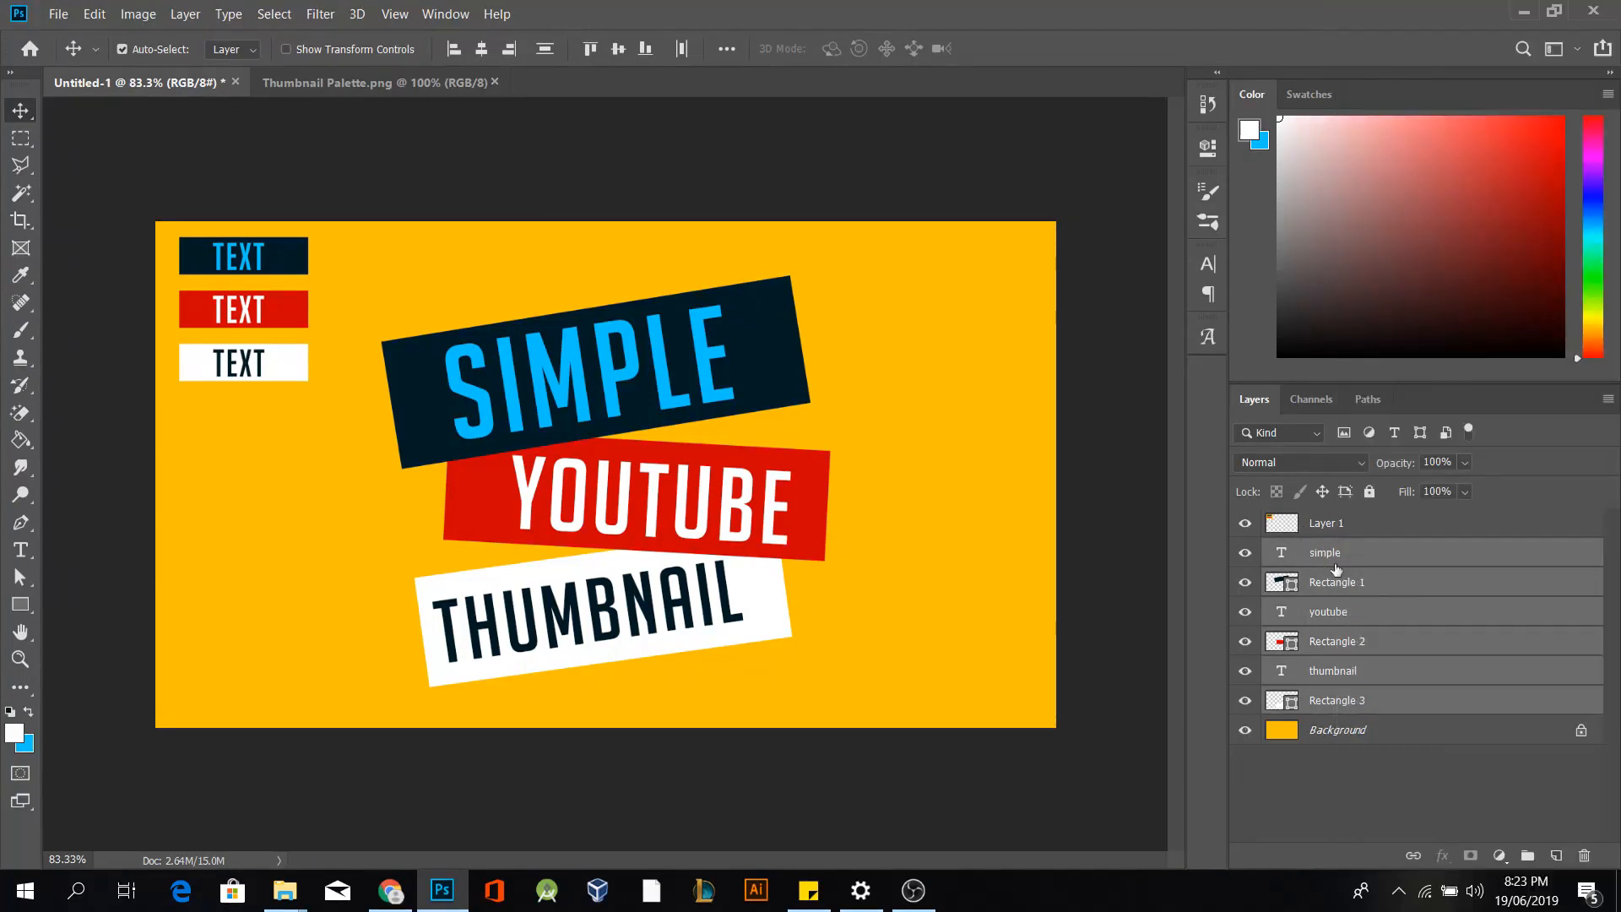
{"action": "key", "text": "ctrl+e"}
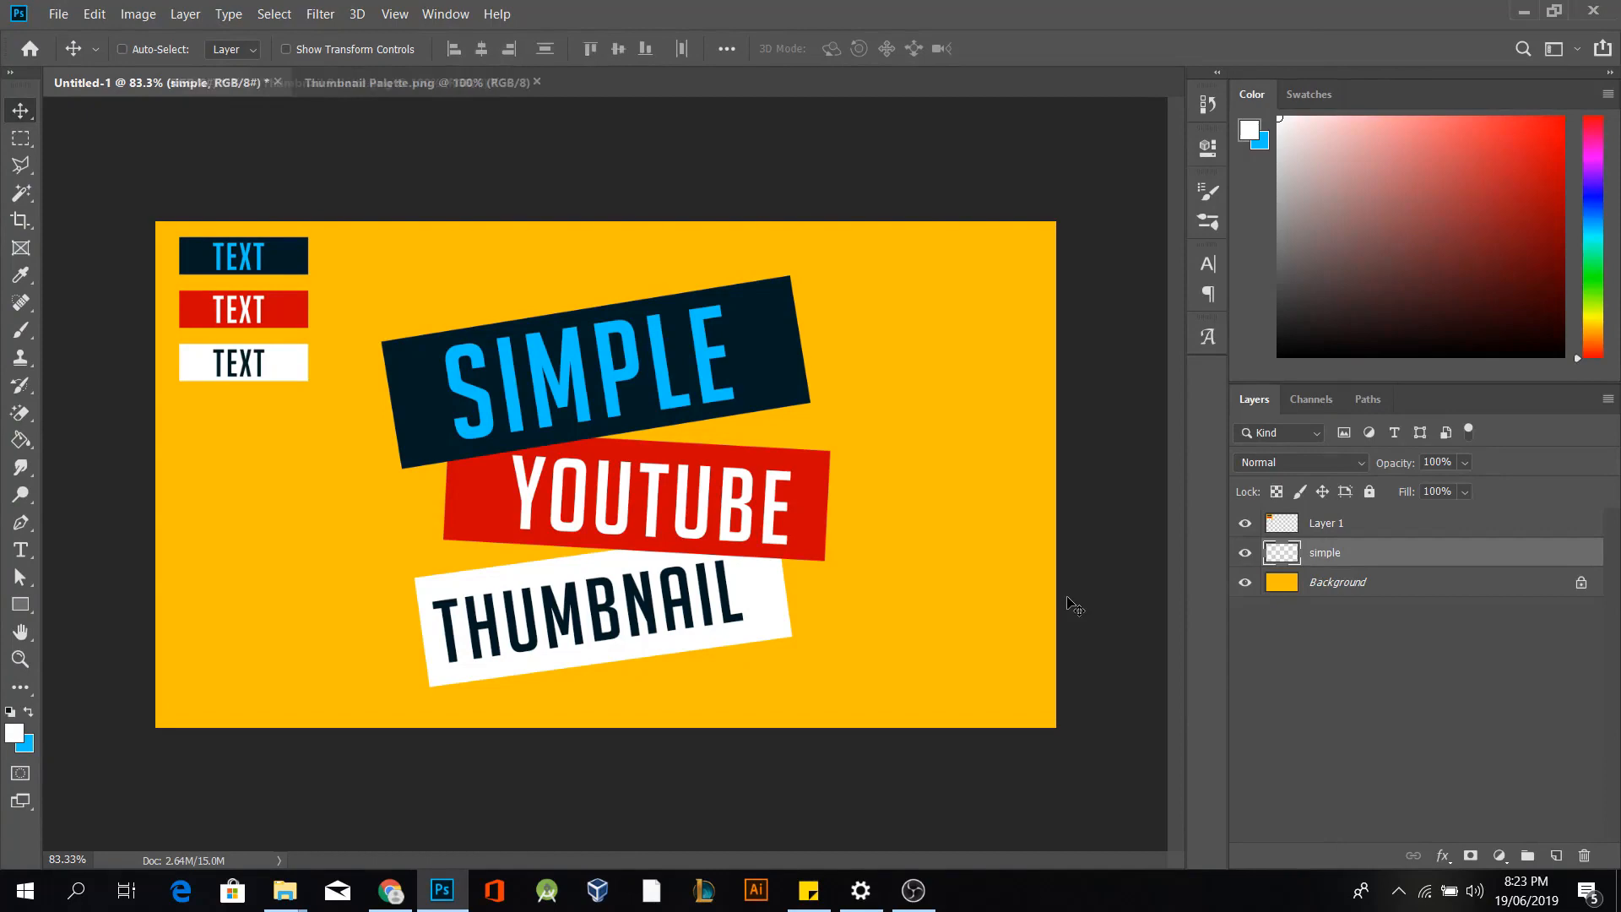
Add a 6 px outside Stroke to the merged banner layer, and duplicate that layer
{"action": "right_click", "coordinate": [1358, 556]}
{"action": "left_click", "coordinate": [1197, 19]}
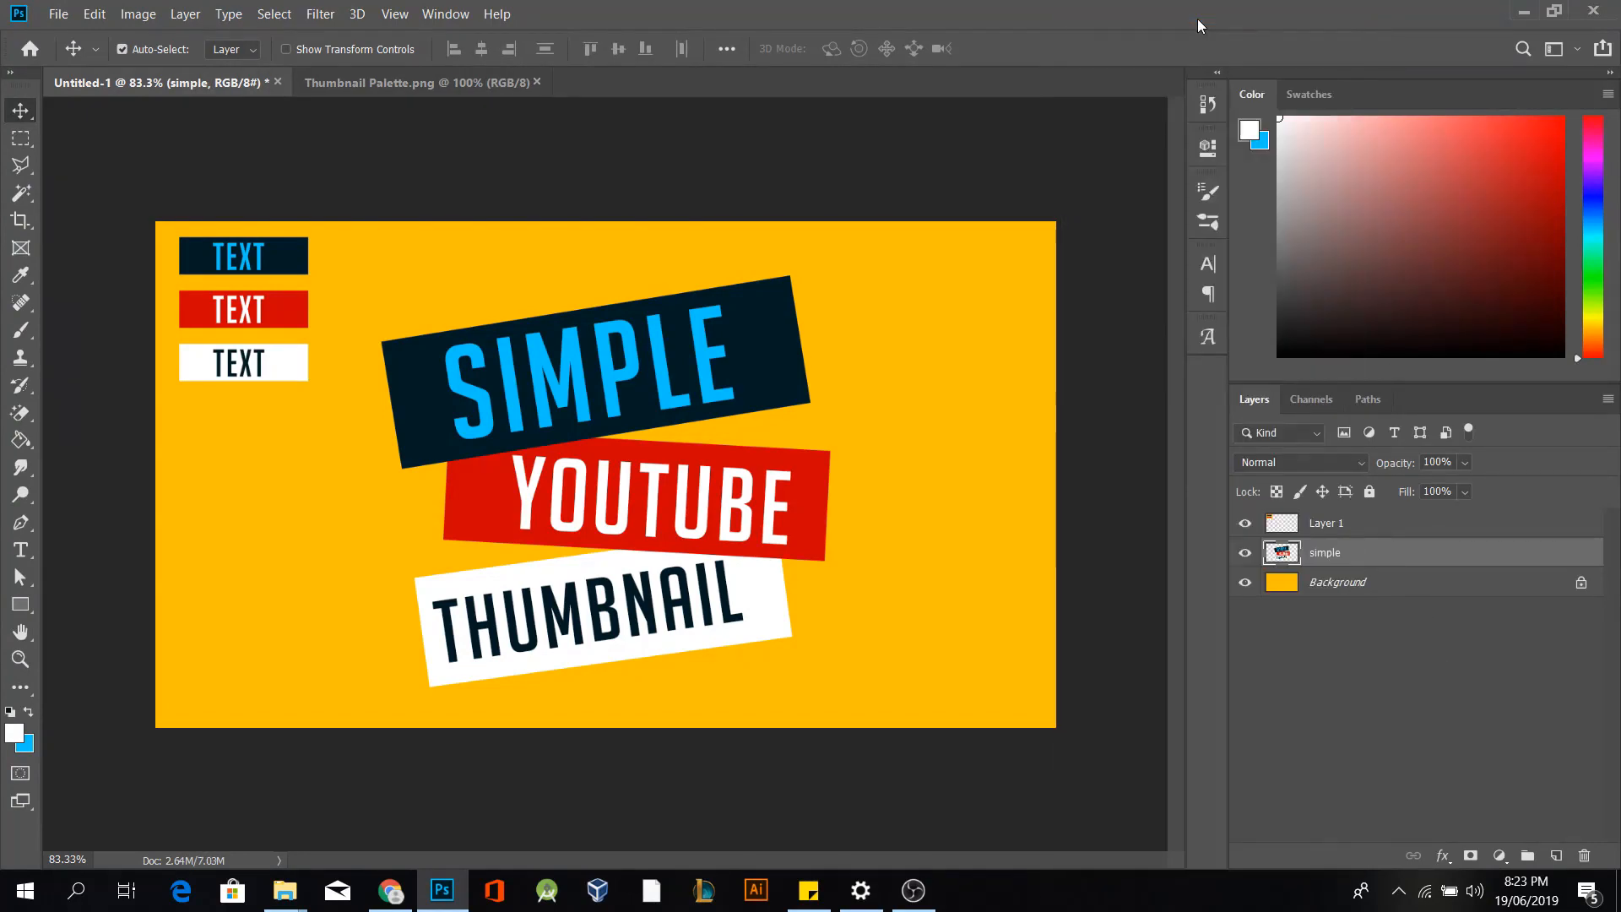
{"action": "left_click_drag", "start_coordinate": [777, 226], "coordinate": [1072, 107]}
{"action": "left_click", "coordinate": [878, 291]}
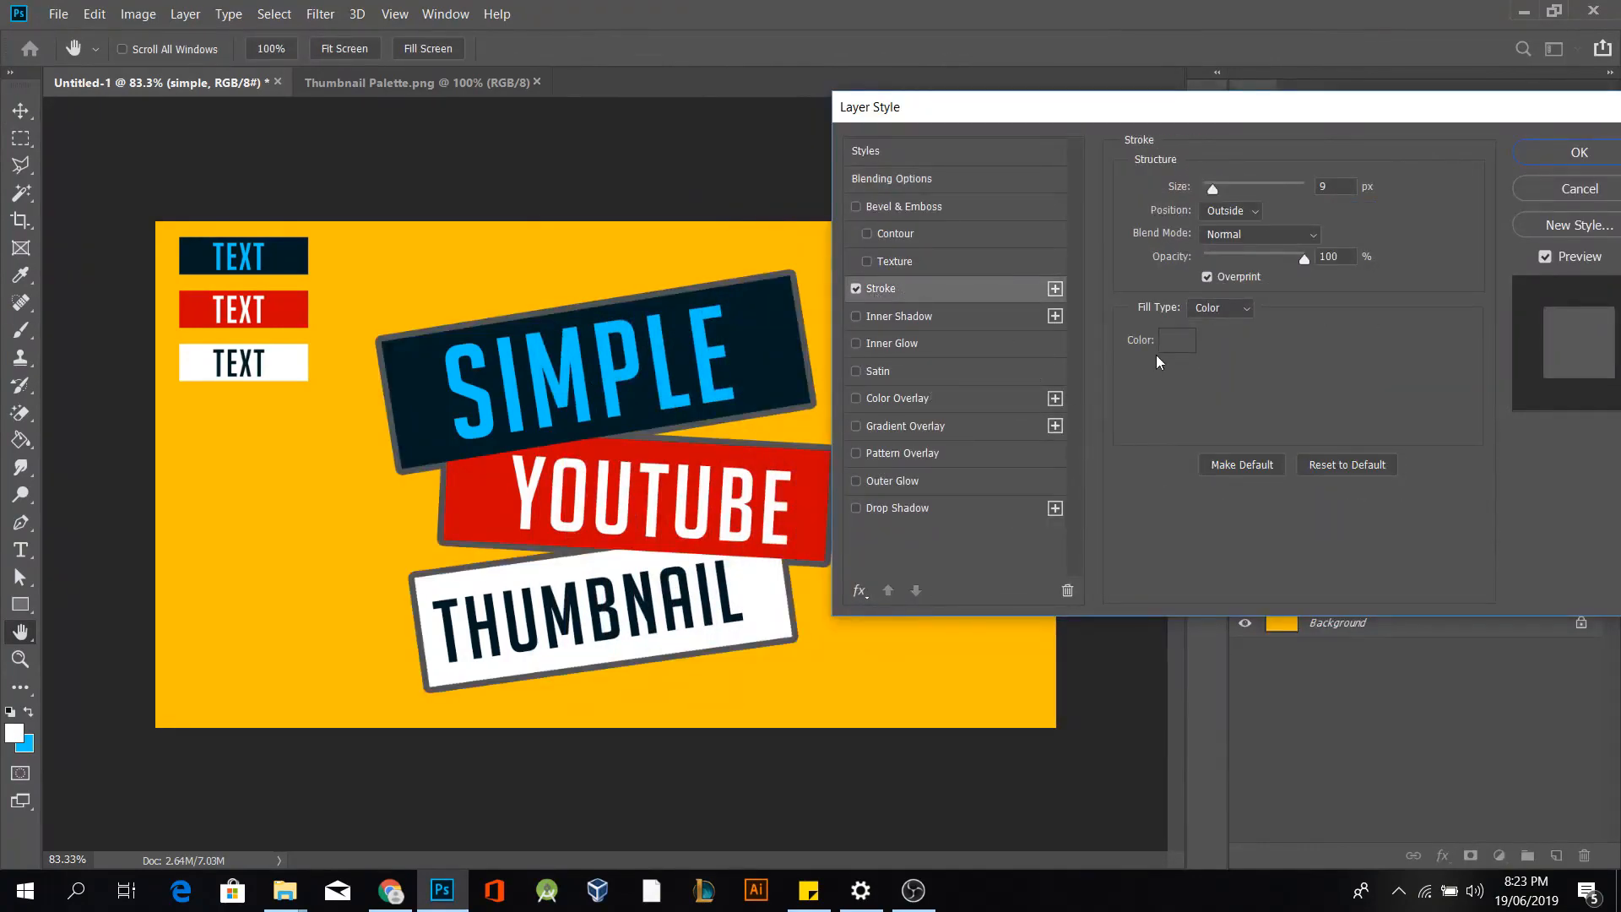
{"action": "left_click_drag", "start_coordinate": [1208, 190], "coordinate": [1208, 191]}
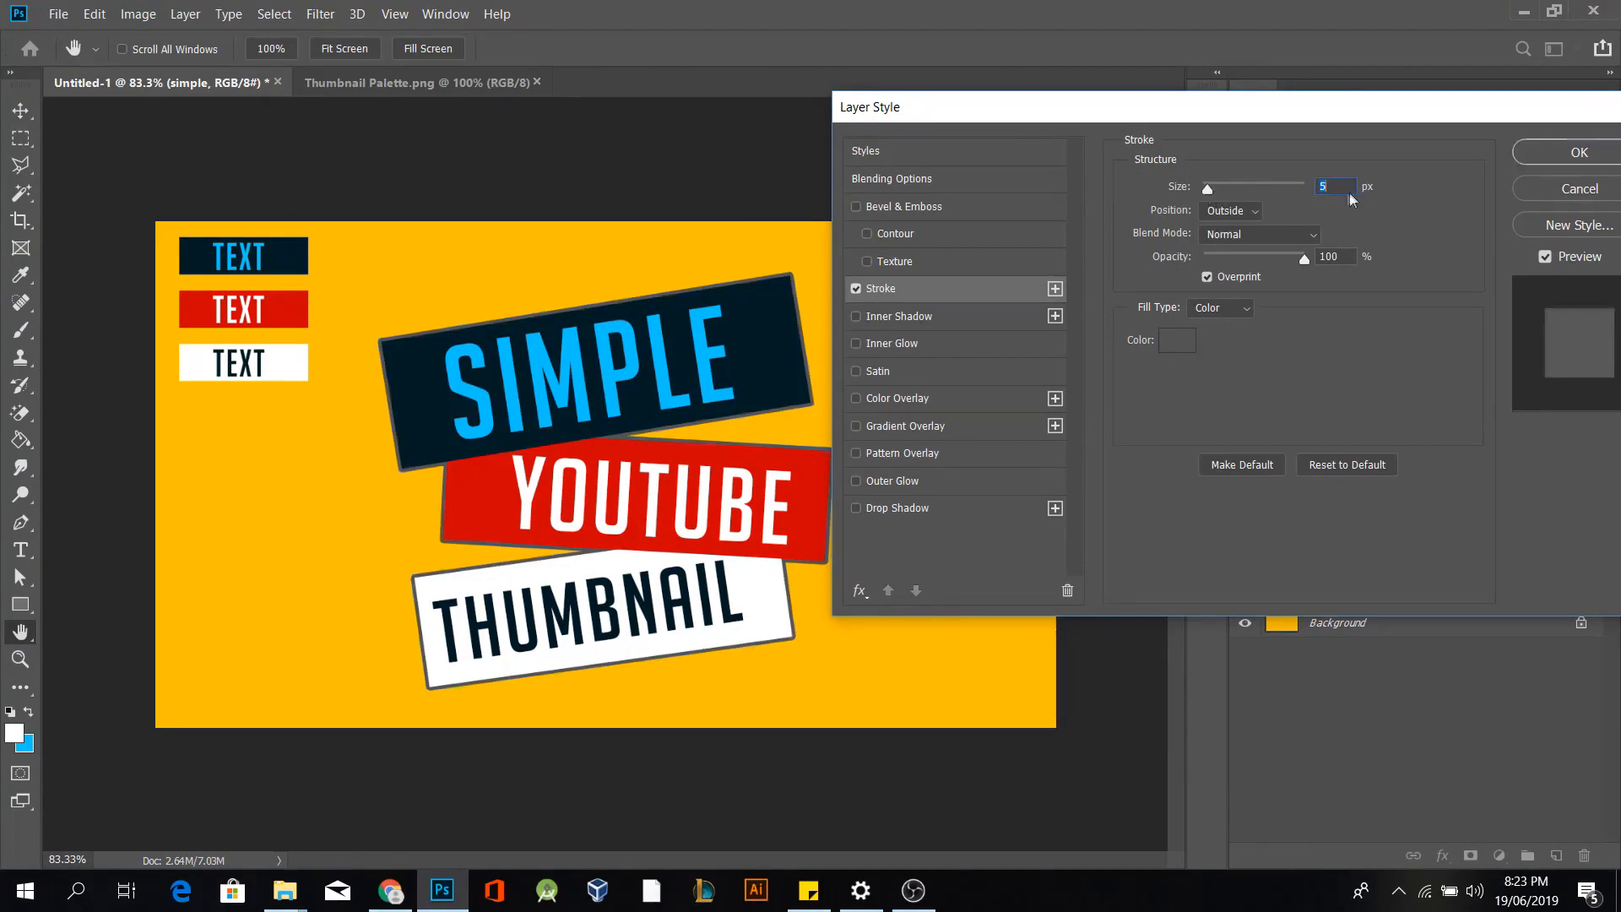
{"action": "type", "text": "6"}
{"action": "key", "text": "Return"}
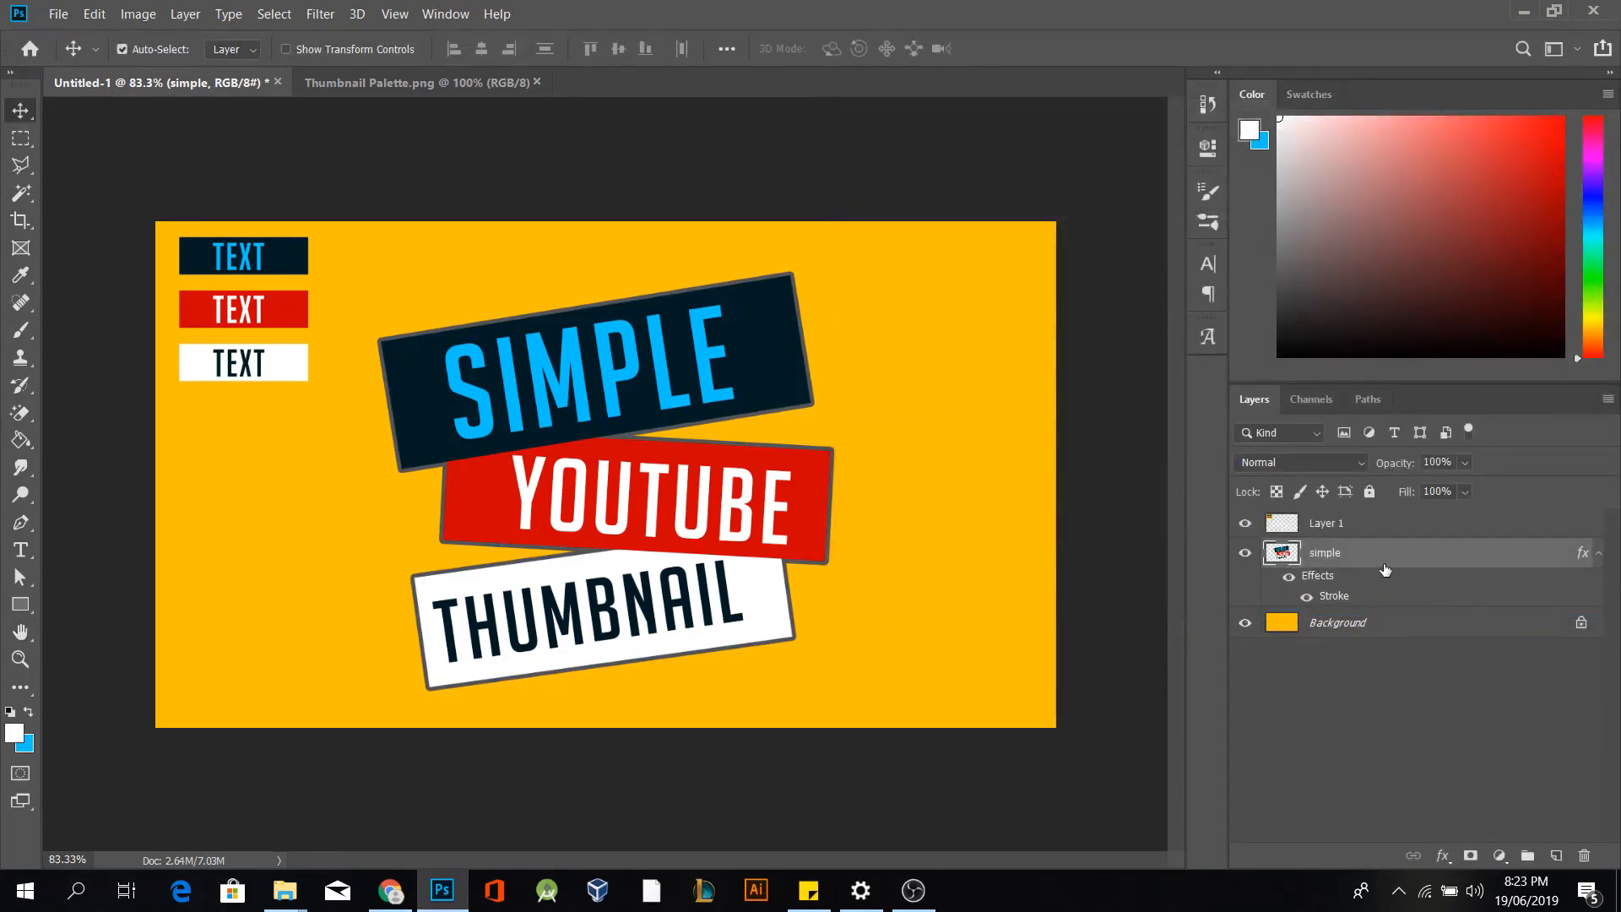
{"action": "key", "text": "ctrl+j"}
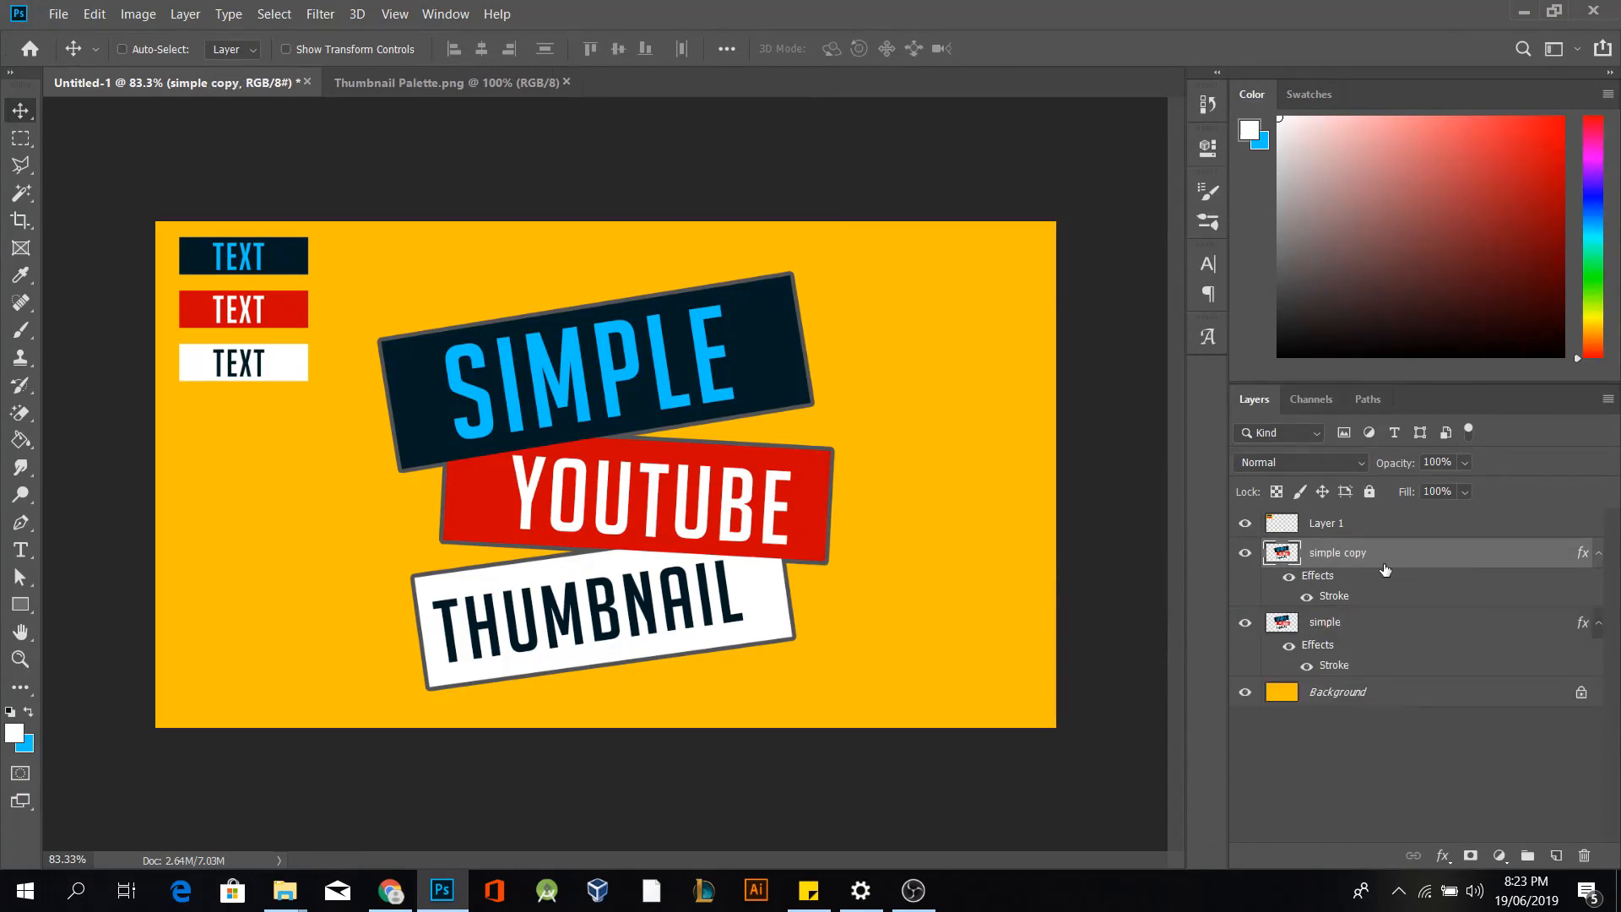
Move the duplicated banner layer beneath the original and set its outside stroke to 10 px in black (000000)
{"action": "left_click_drag", "start_coordinate": [1338, 575], "coordinate": [1343, 679]}
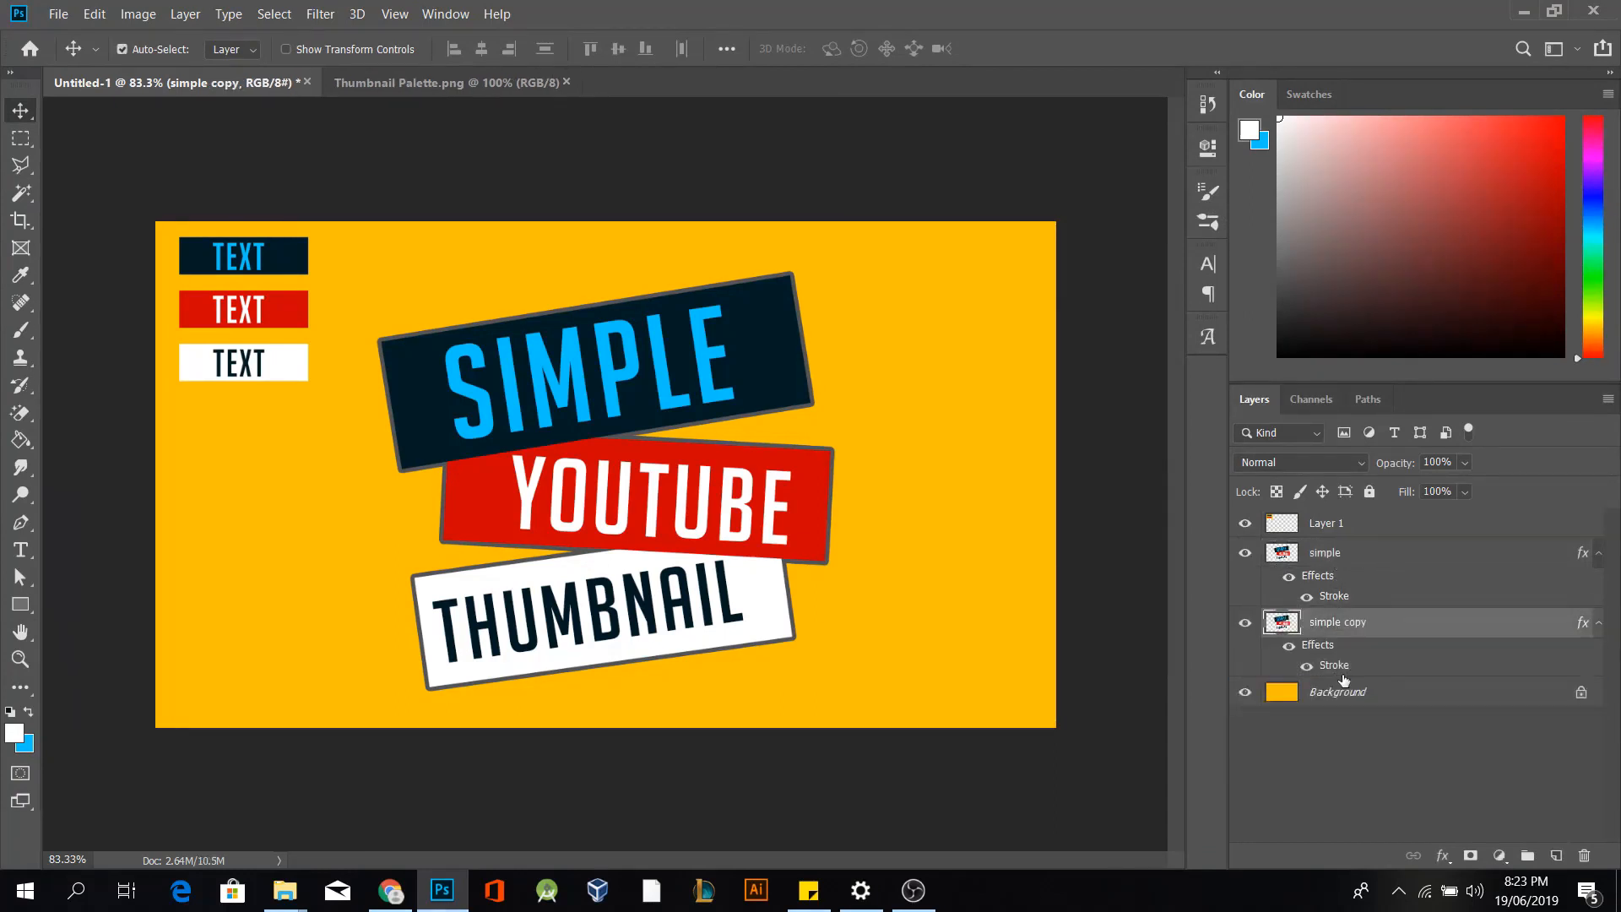
{"action": "double_click", "coordinate": [1343, 667]}
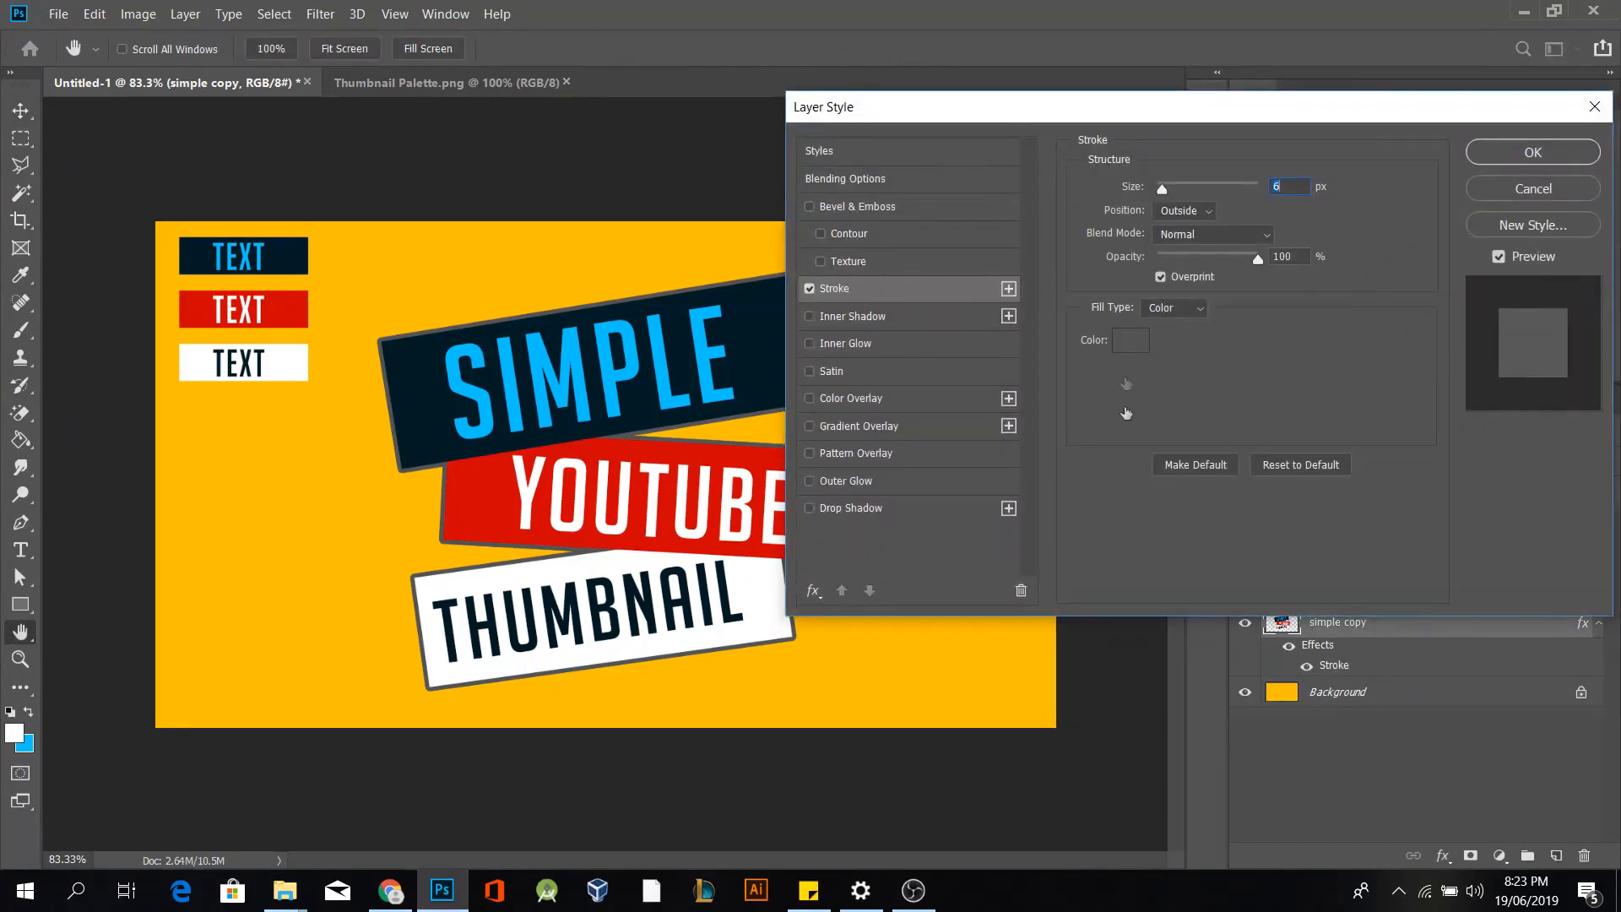
{"action": "left_click", "coordinate": [1130, 339]}
{"action": "type", "text": "000000"}
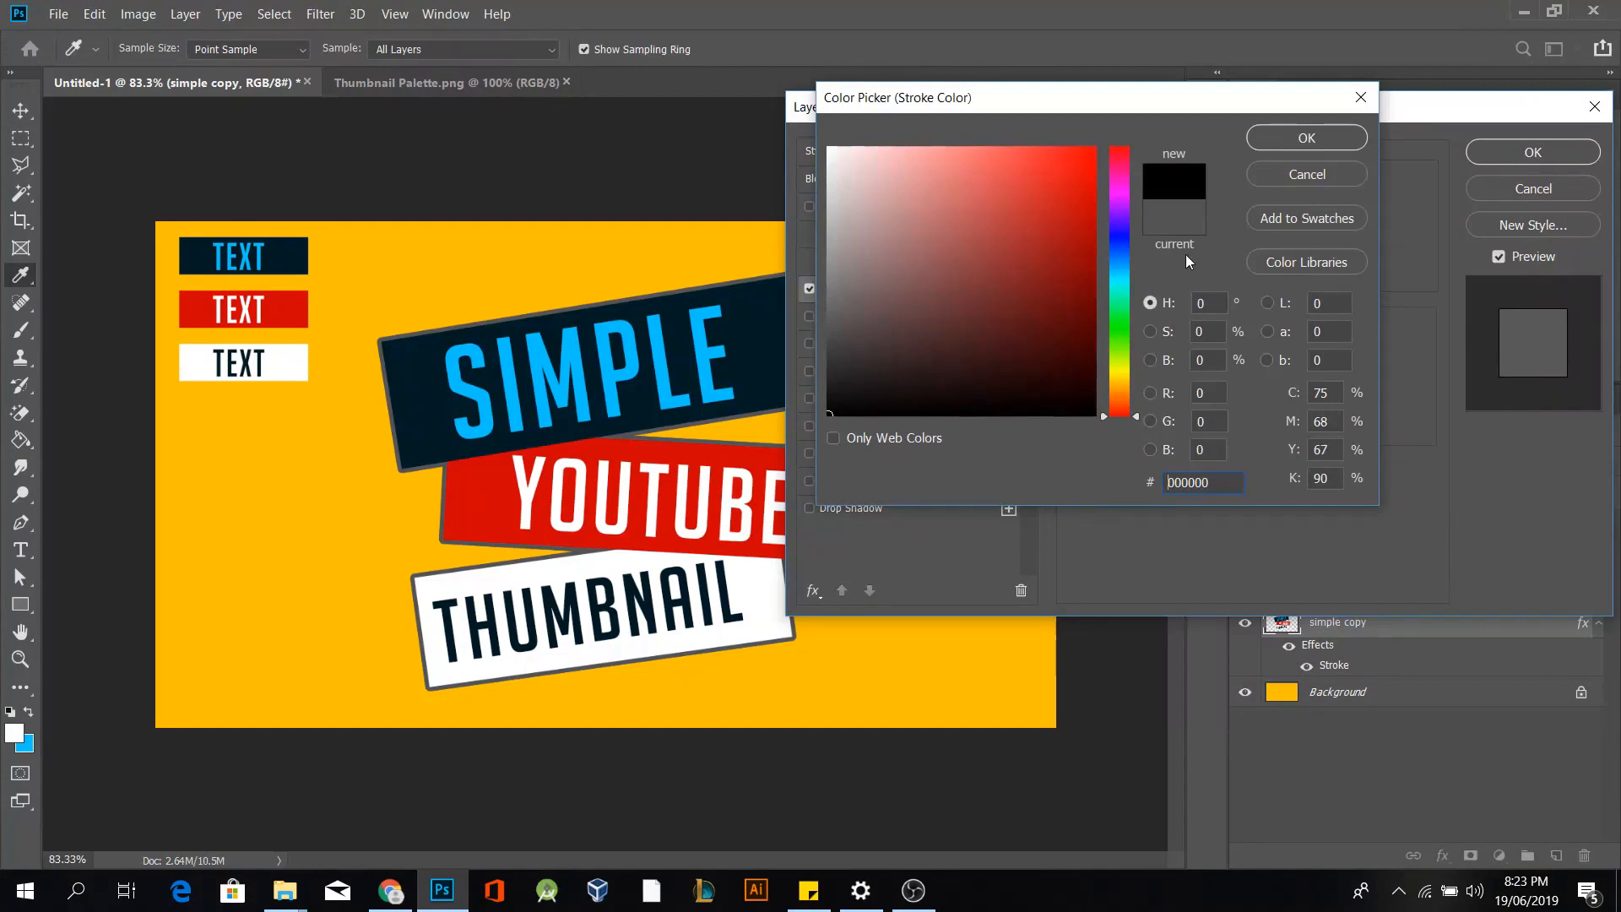
{"action": "left_click", "coordinate": [1283, 140]}
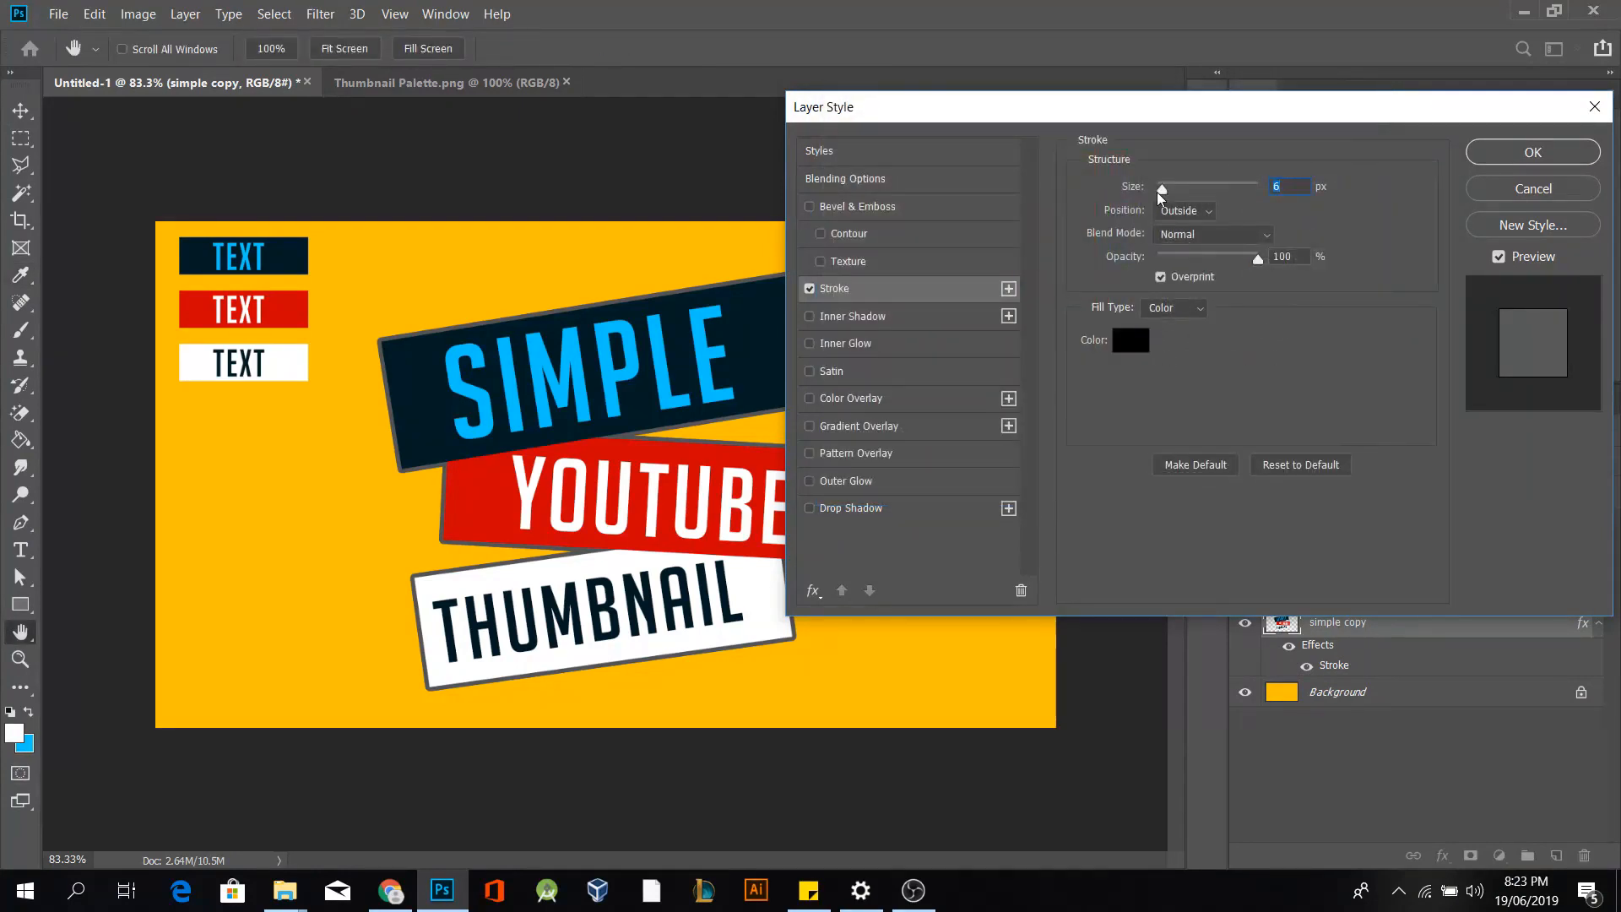
{"action": "left_click_drag", "start_coordinate": [1162, 193], "coordinate": [1167, 193]}
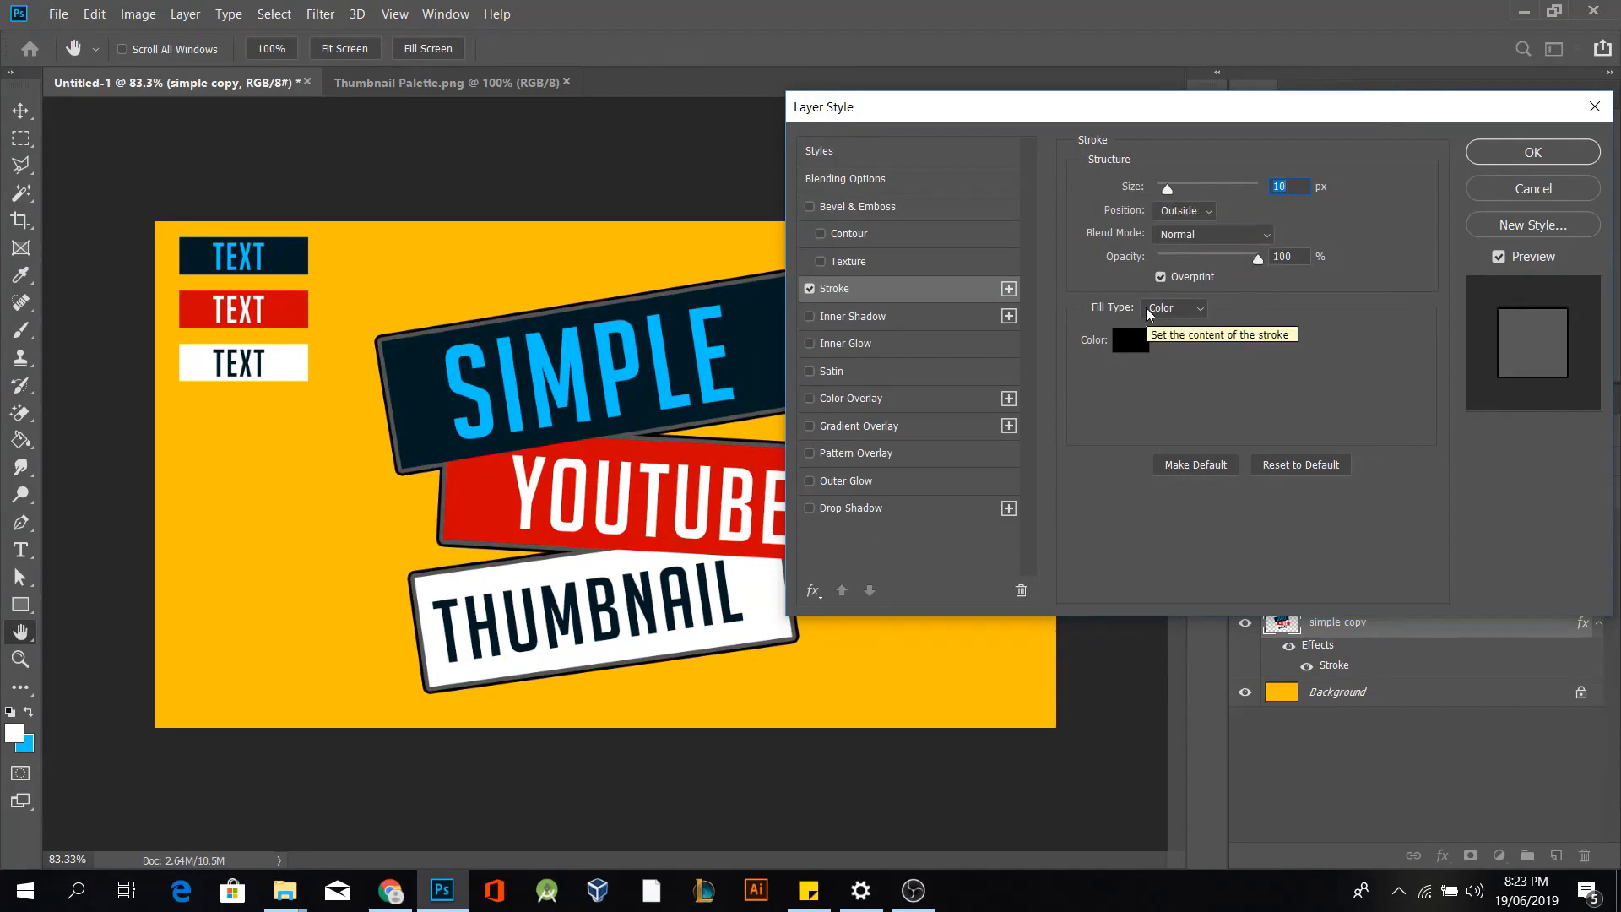
{"action": "left_click", "coordinate": [1535, 154]}
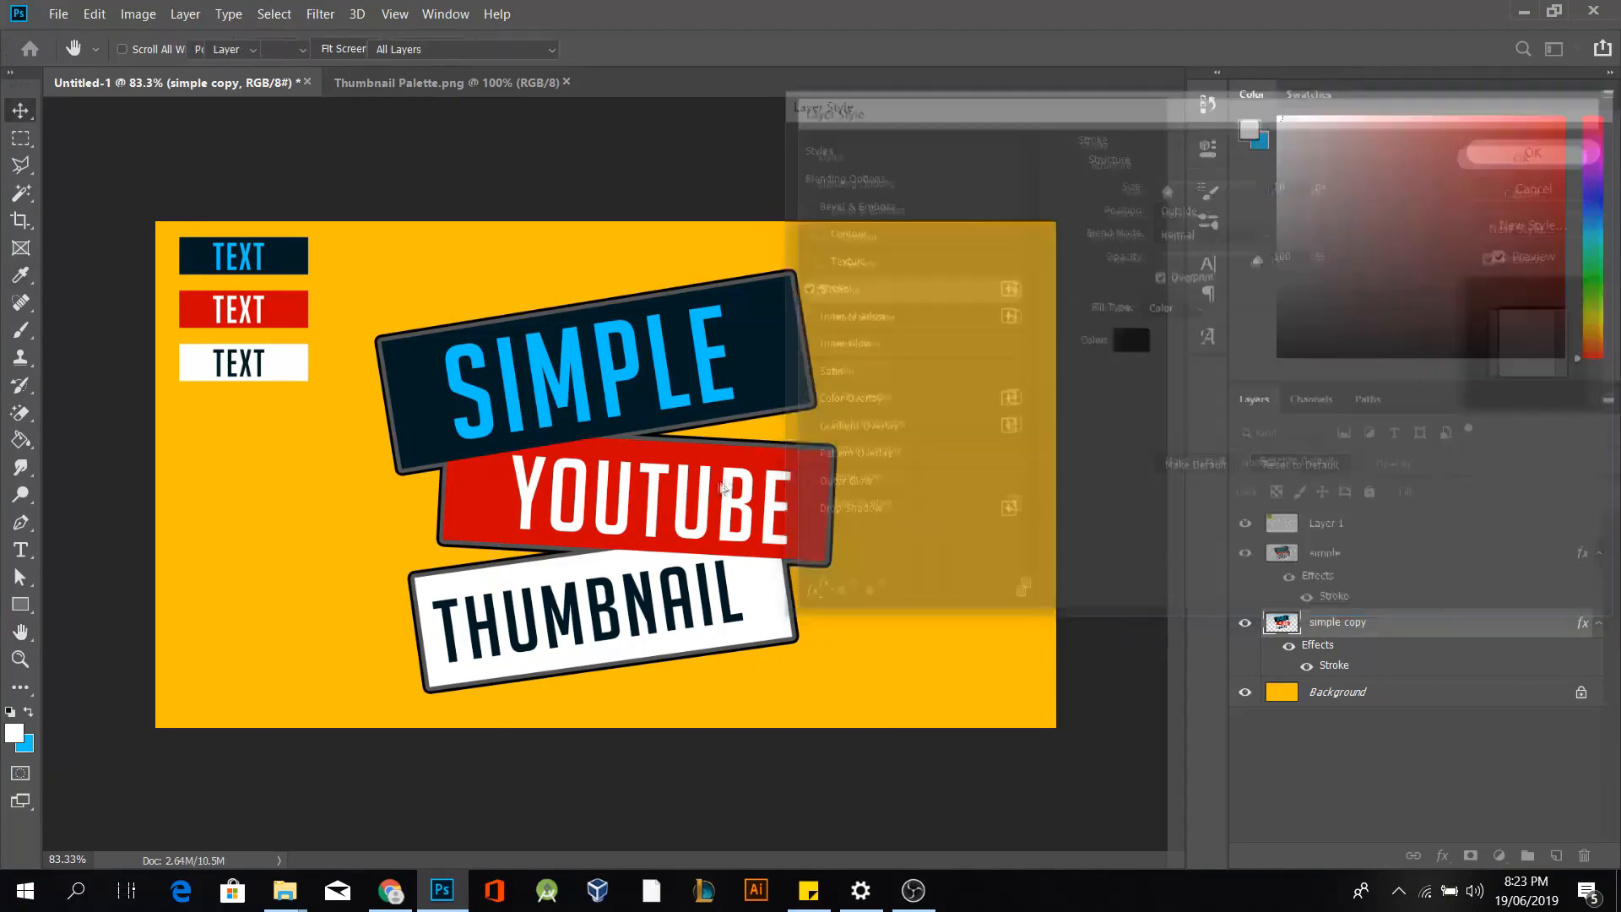
{"action": "scroll", "coordinate": [658, 518], "scroll_direction": "down", "scroll_amount": 5}
{"action": "scroll", "coordinate": [602, 534], "scroll_direction": "up", "scroll_amount": 4}
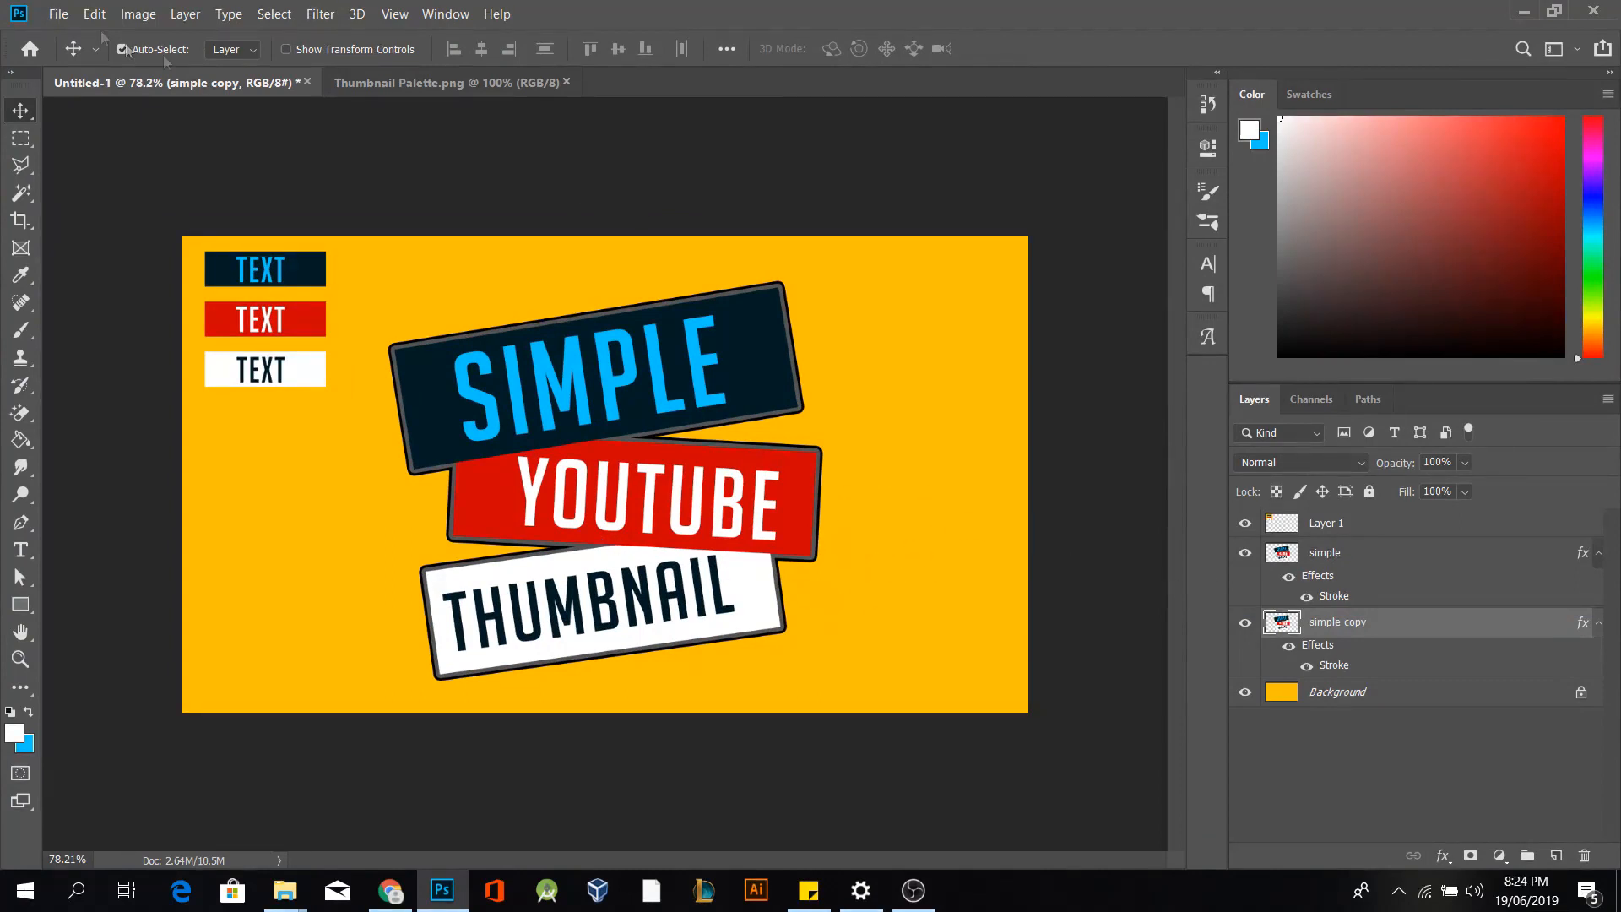
Open the black paint splatter image sccpre.cat-black-paint-splatter-png-61490.png from the Banners folder in Downloads
{"action": "left_click", "coordinate": [55, 13]}
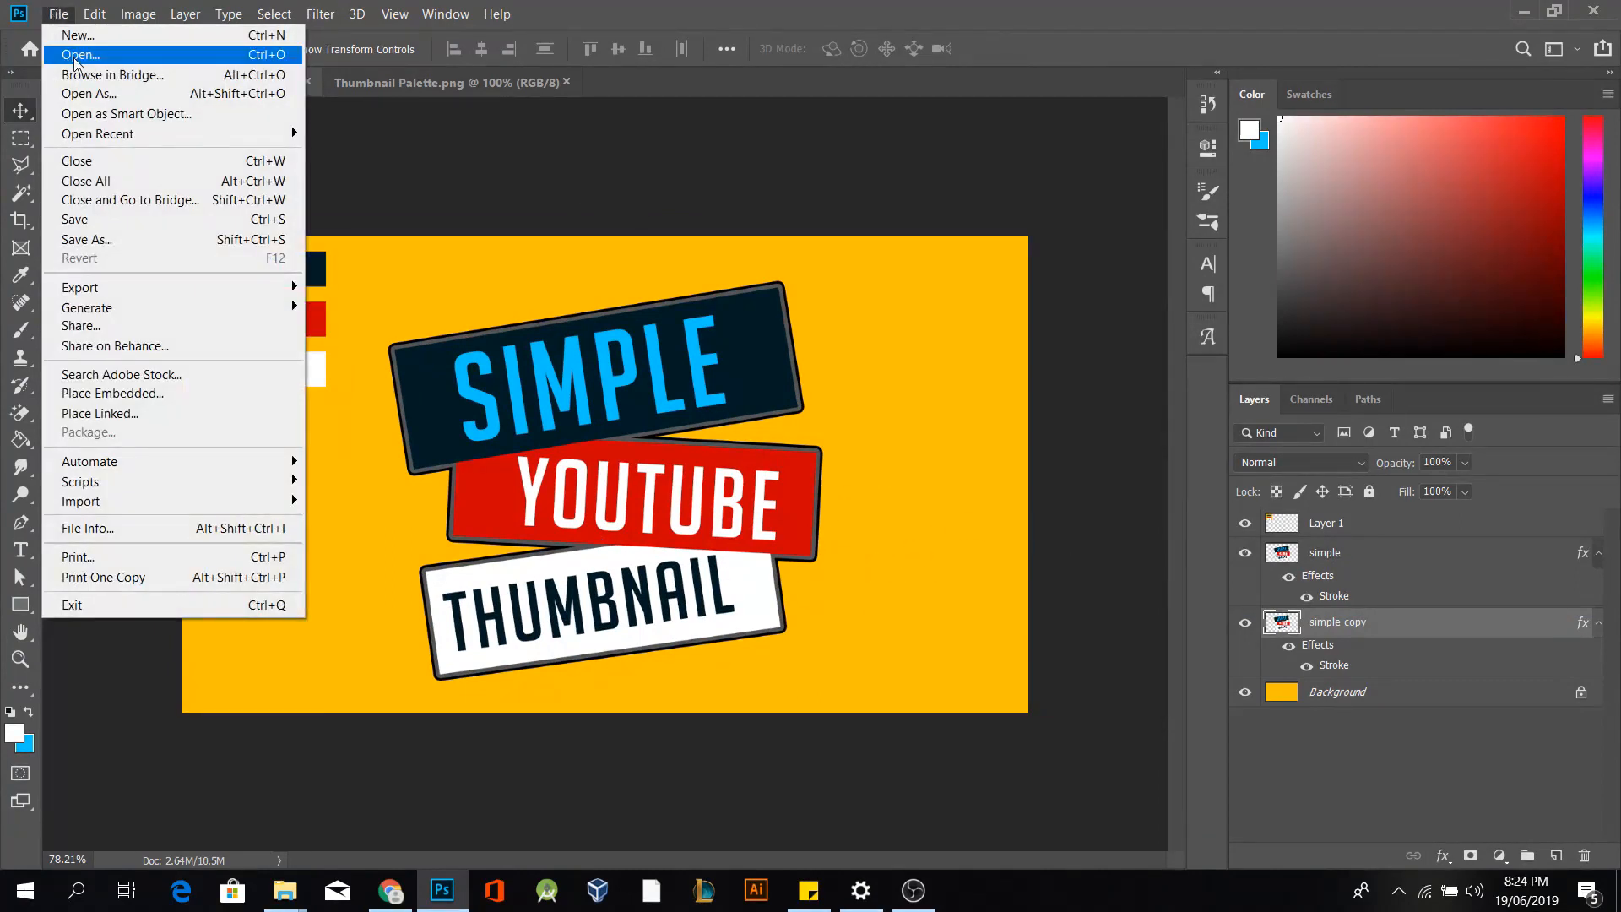
{"action": "left_click", "coordinate": [76, 56]}
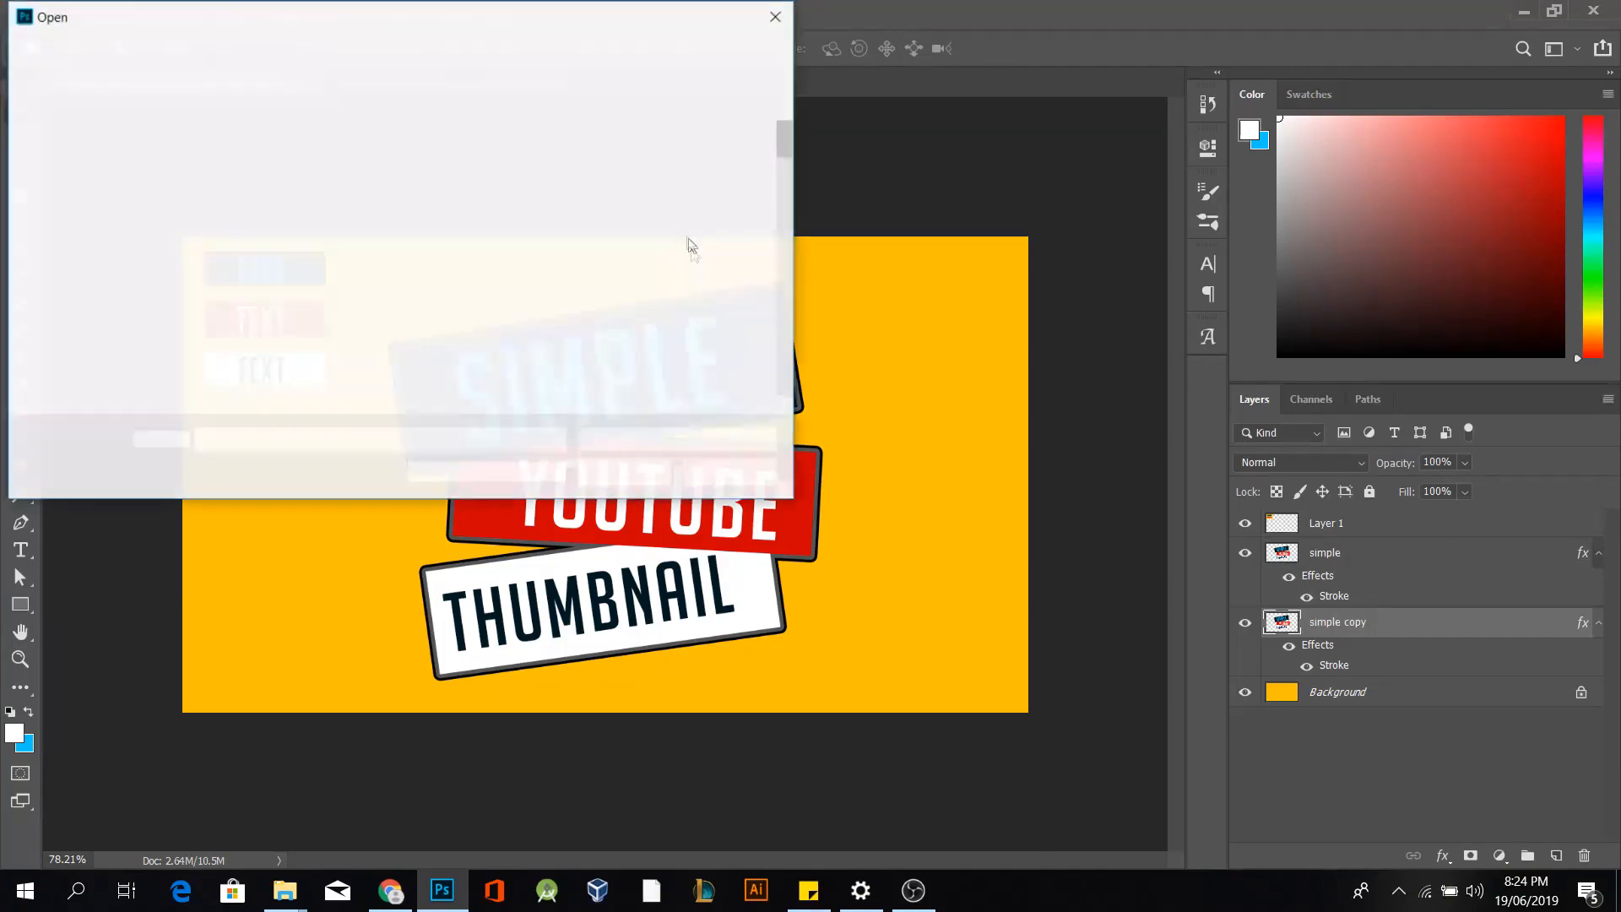
{"action": "left_click", "coordinate": [255, 49]}
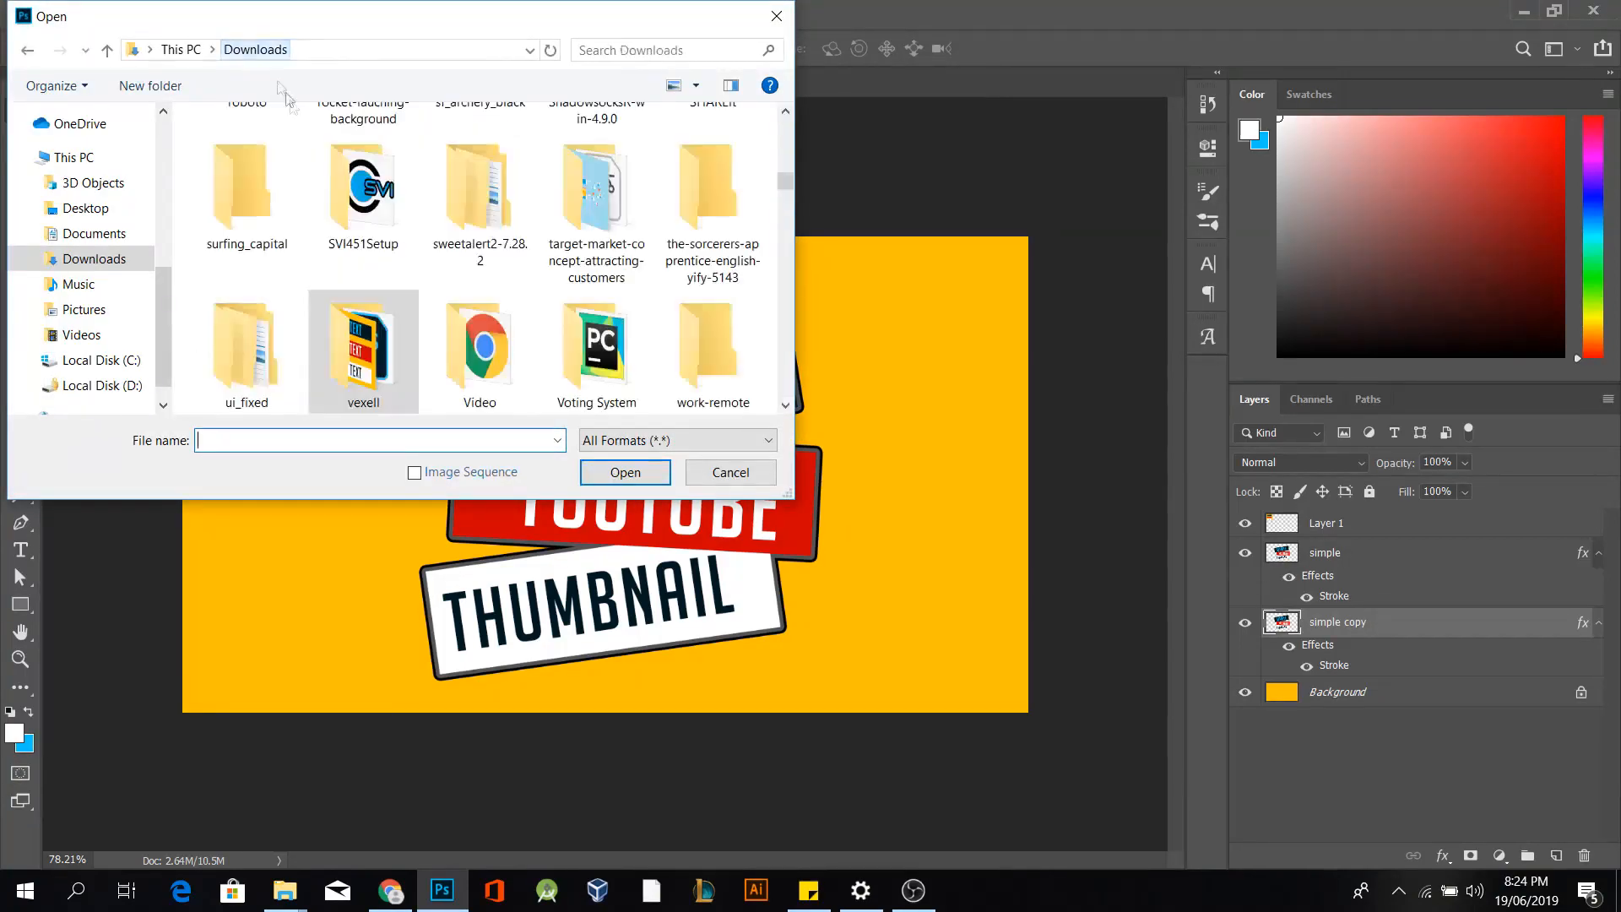
{"action": "left_click_drag", "start_coordinate": [783, 181], "coordinate": [784, 113]}
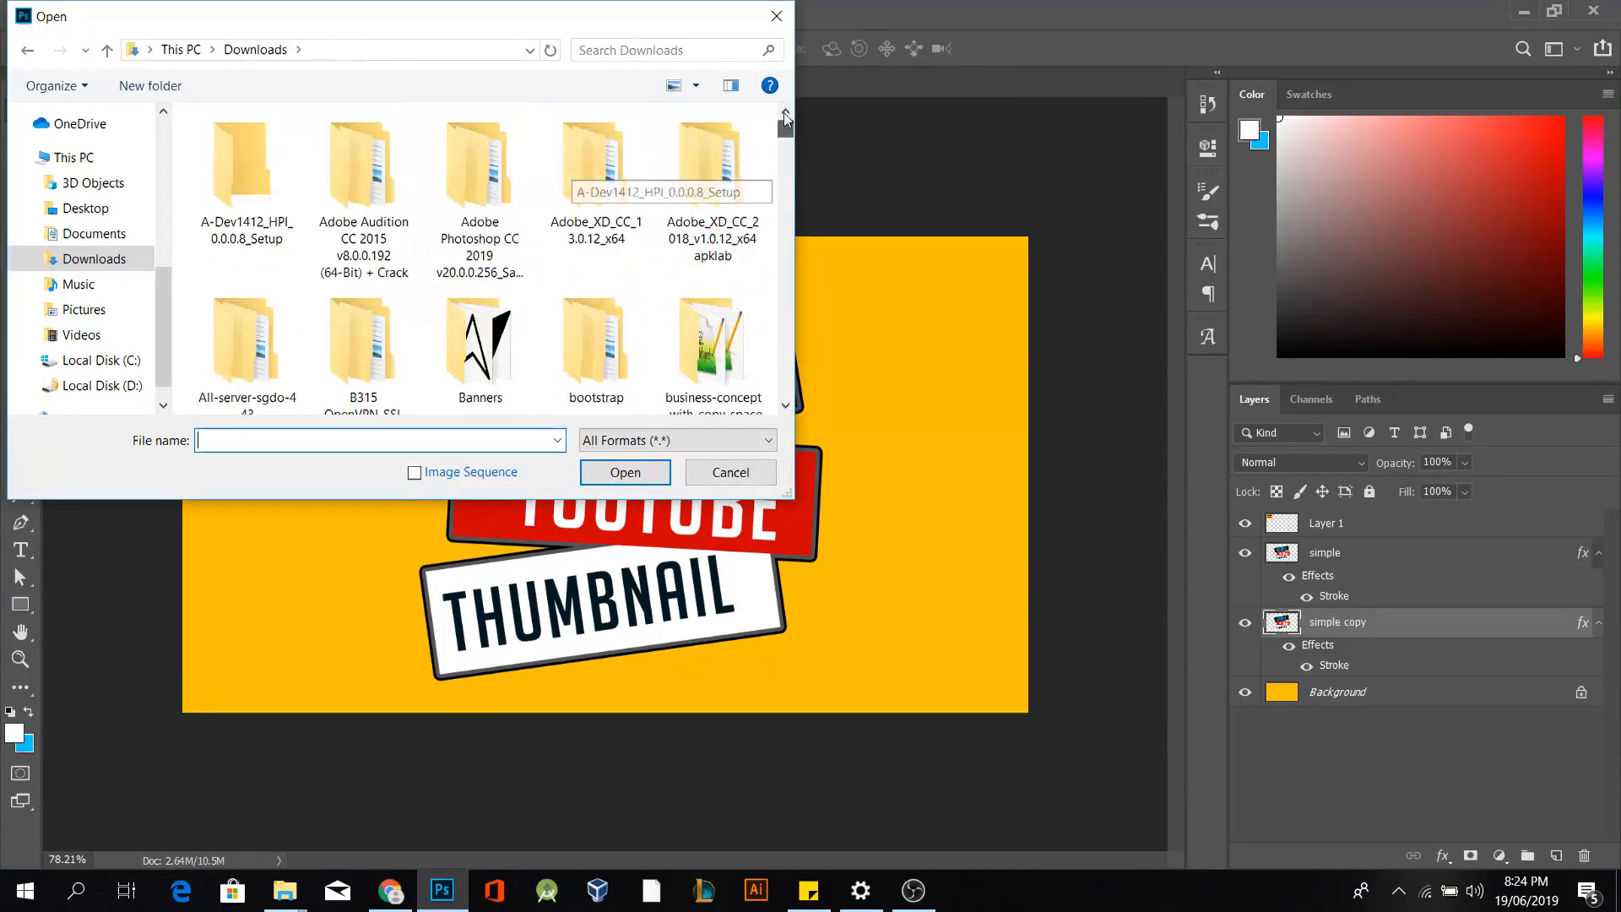
{"action": "scroll", "coordinate": [556, 185], "scroll_direction": "down", "scroll_amount": 1}
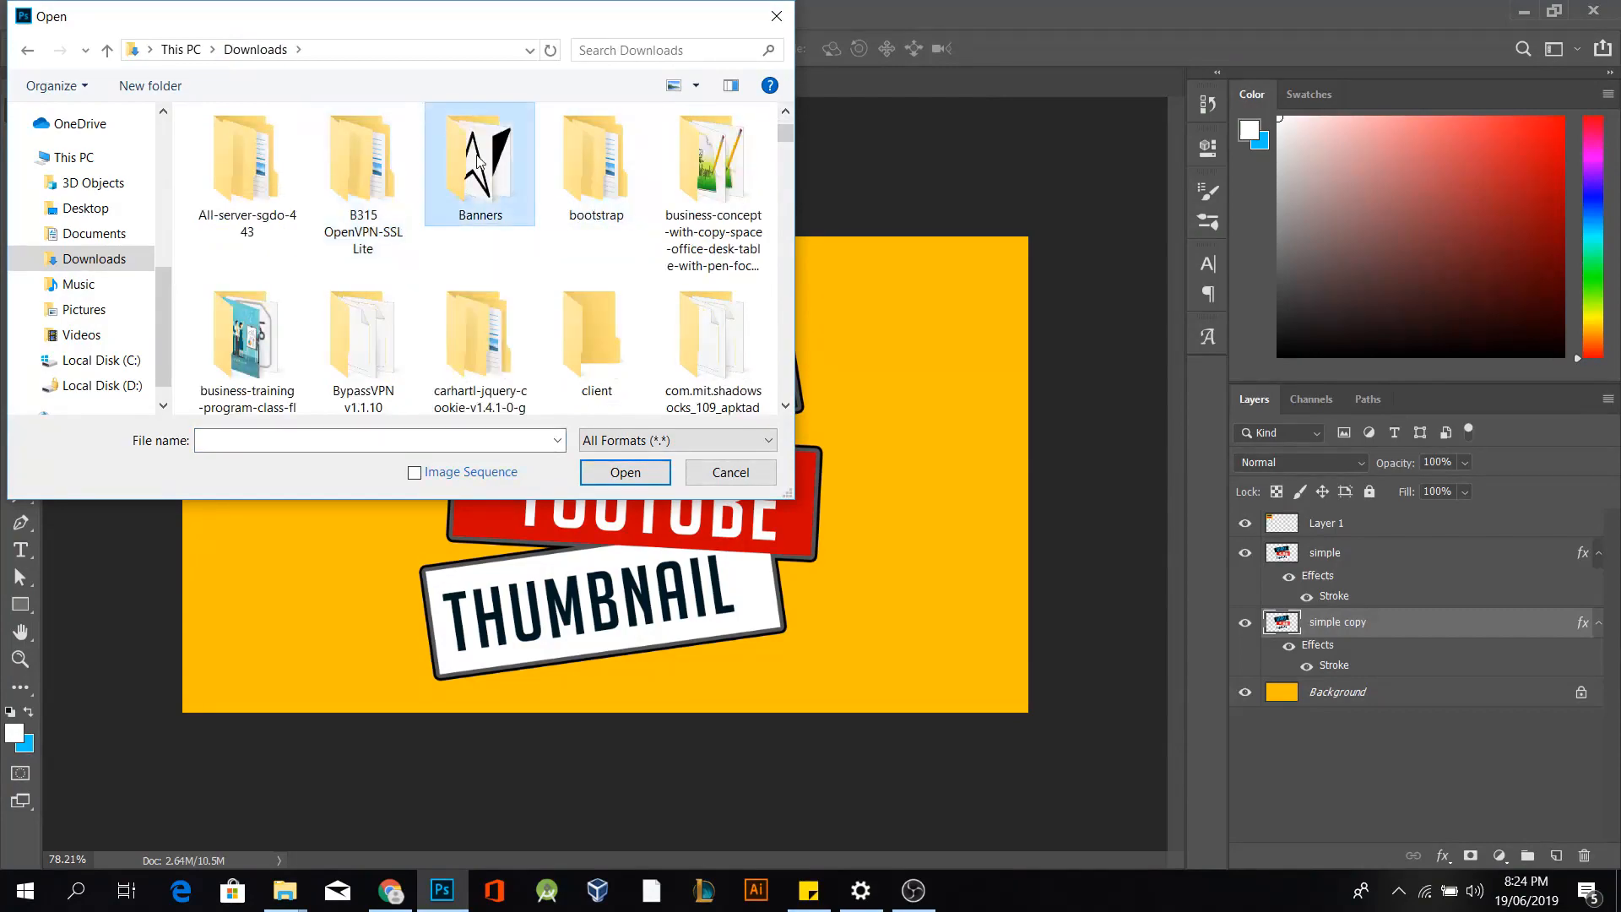
{"action": "left_click_drag", "start_coordinate": [791, 126], "coordinate": [779, 302]}
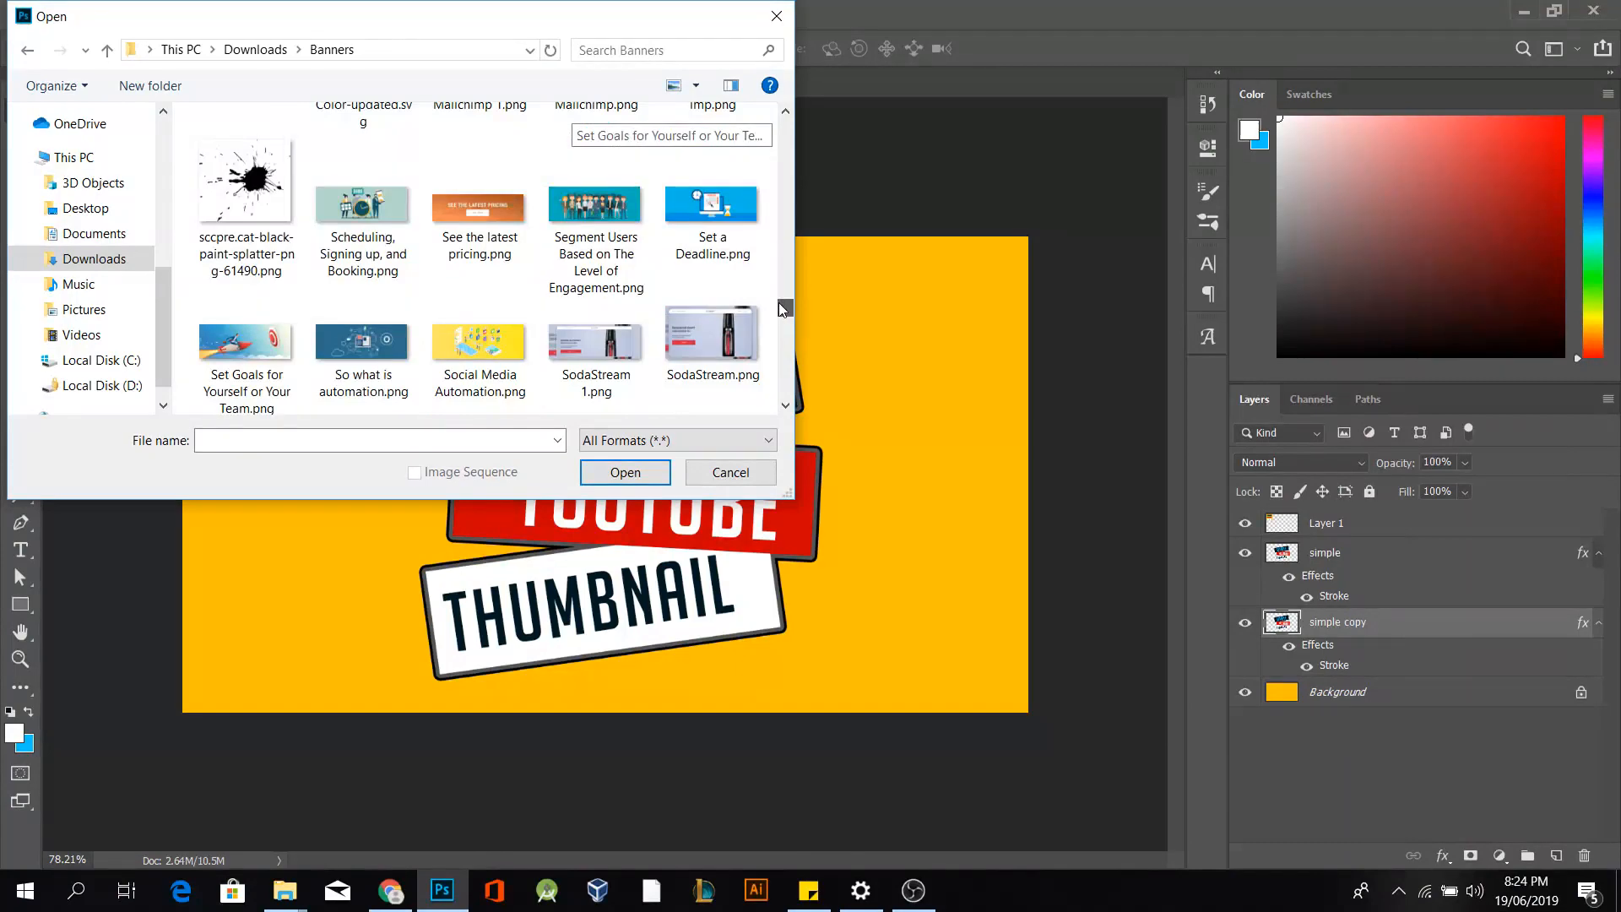
{"action": "left_click", "coordinate": [290, 231]}
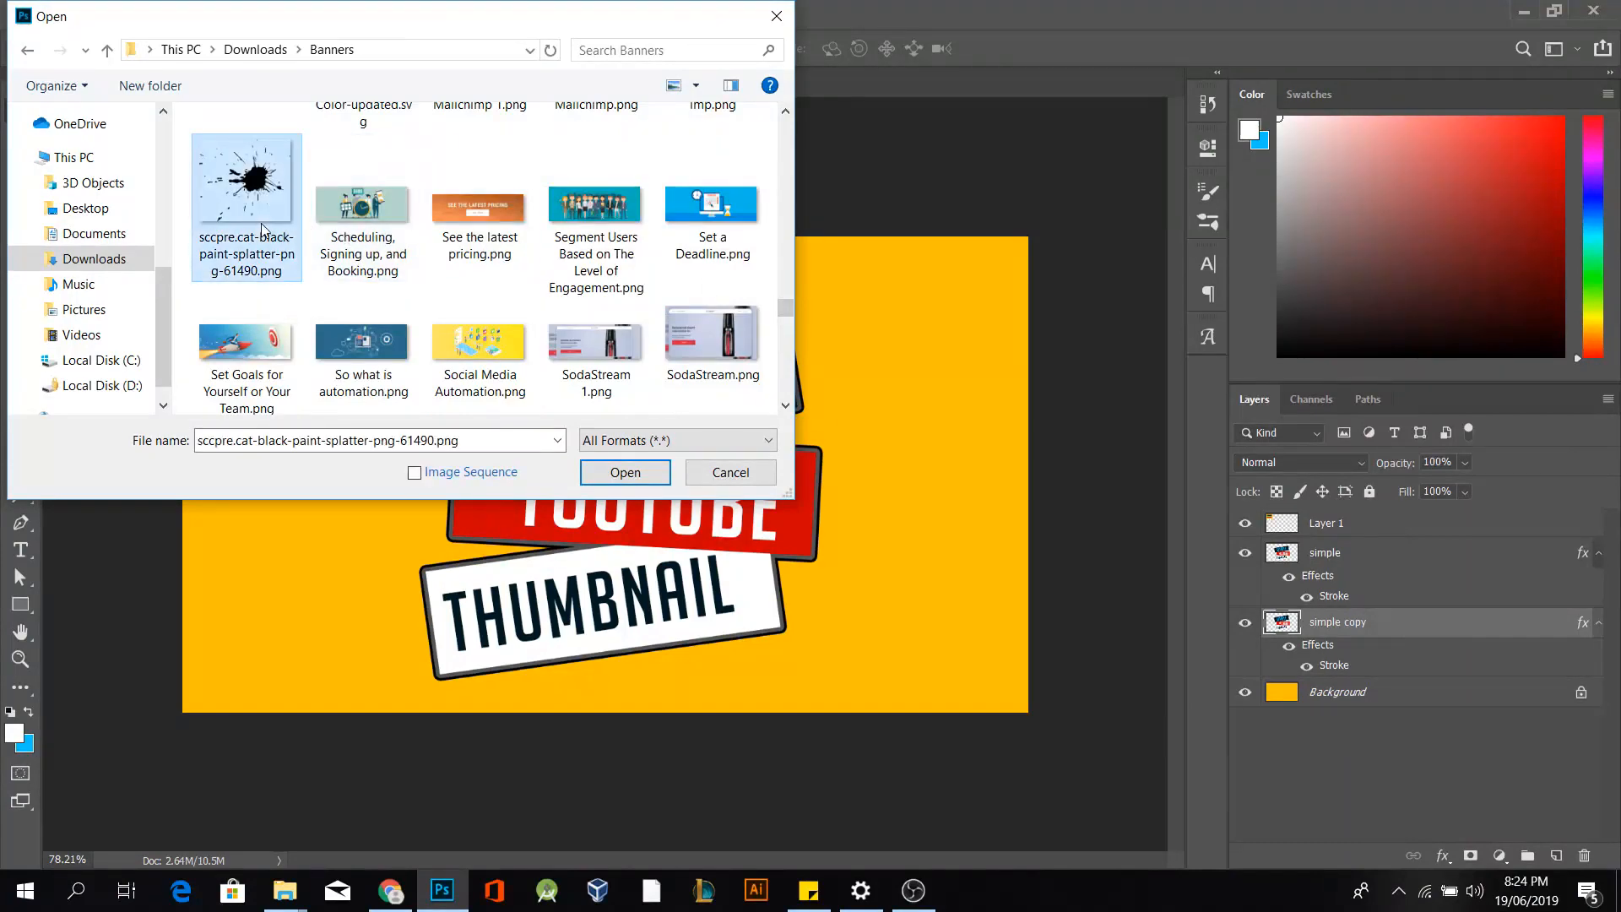
{"action": "left_click", "coordinate": [626, 473]}
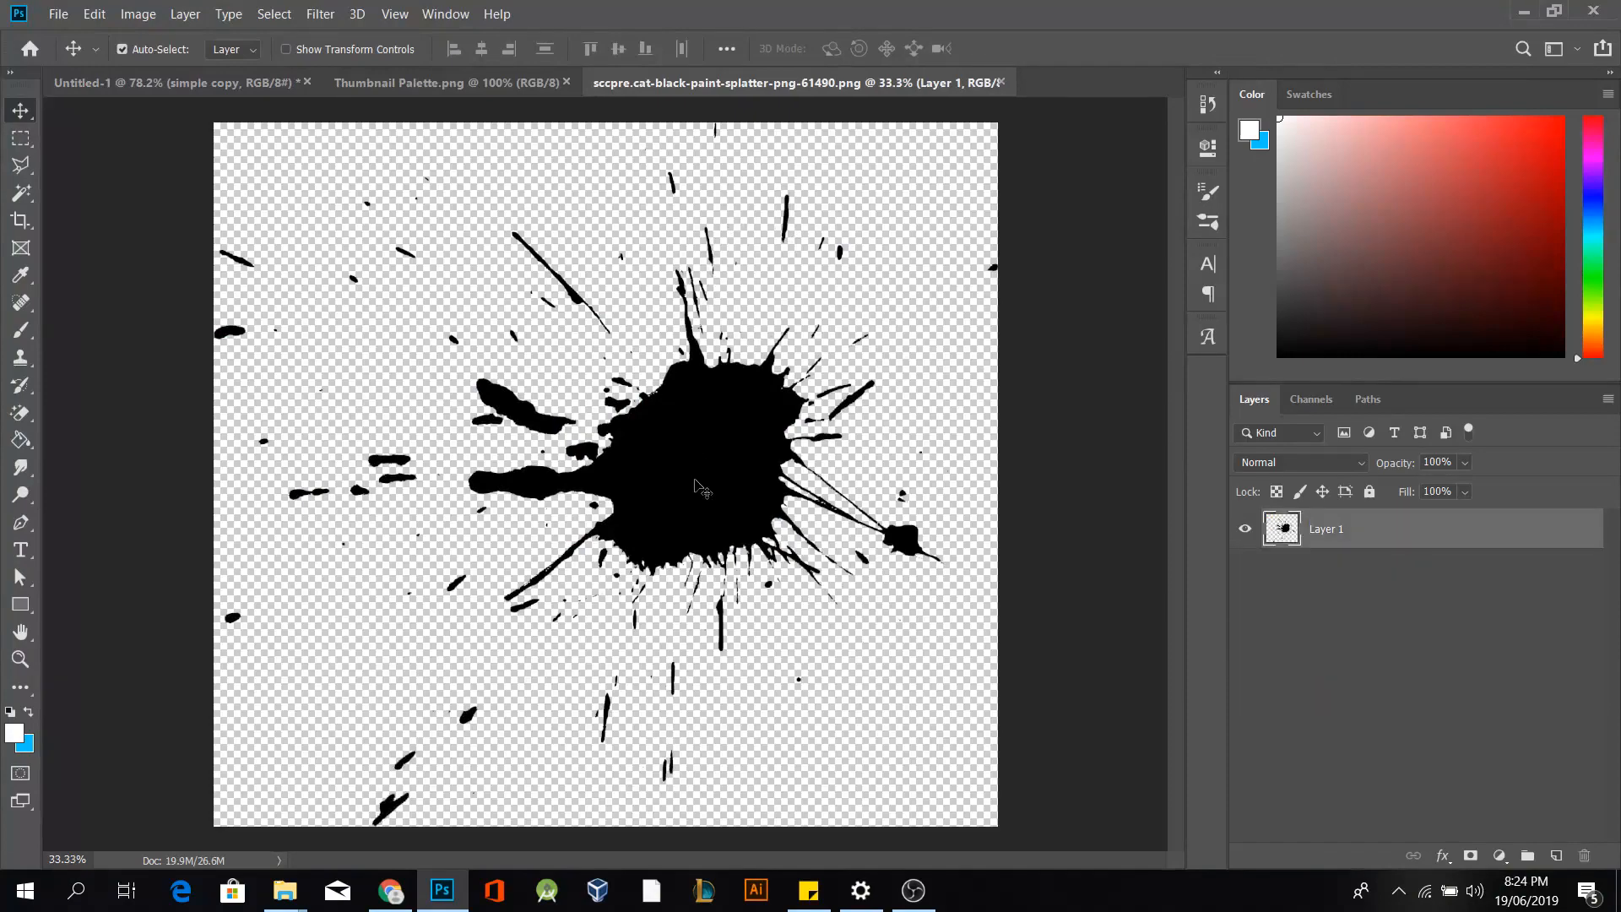
Copy the paint splatter into the thumbnail document and place it behind the banners
{"action": "left_click_drag", "start_coordinate": [696, 486], "coordinate": [650, 473]}
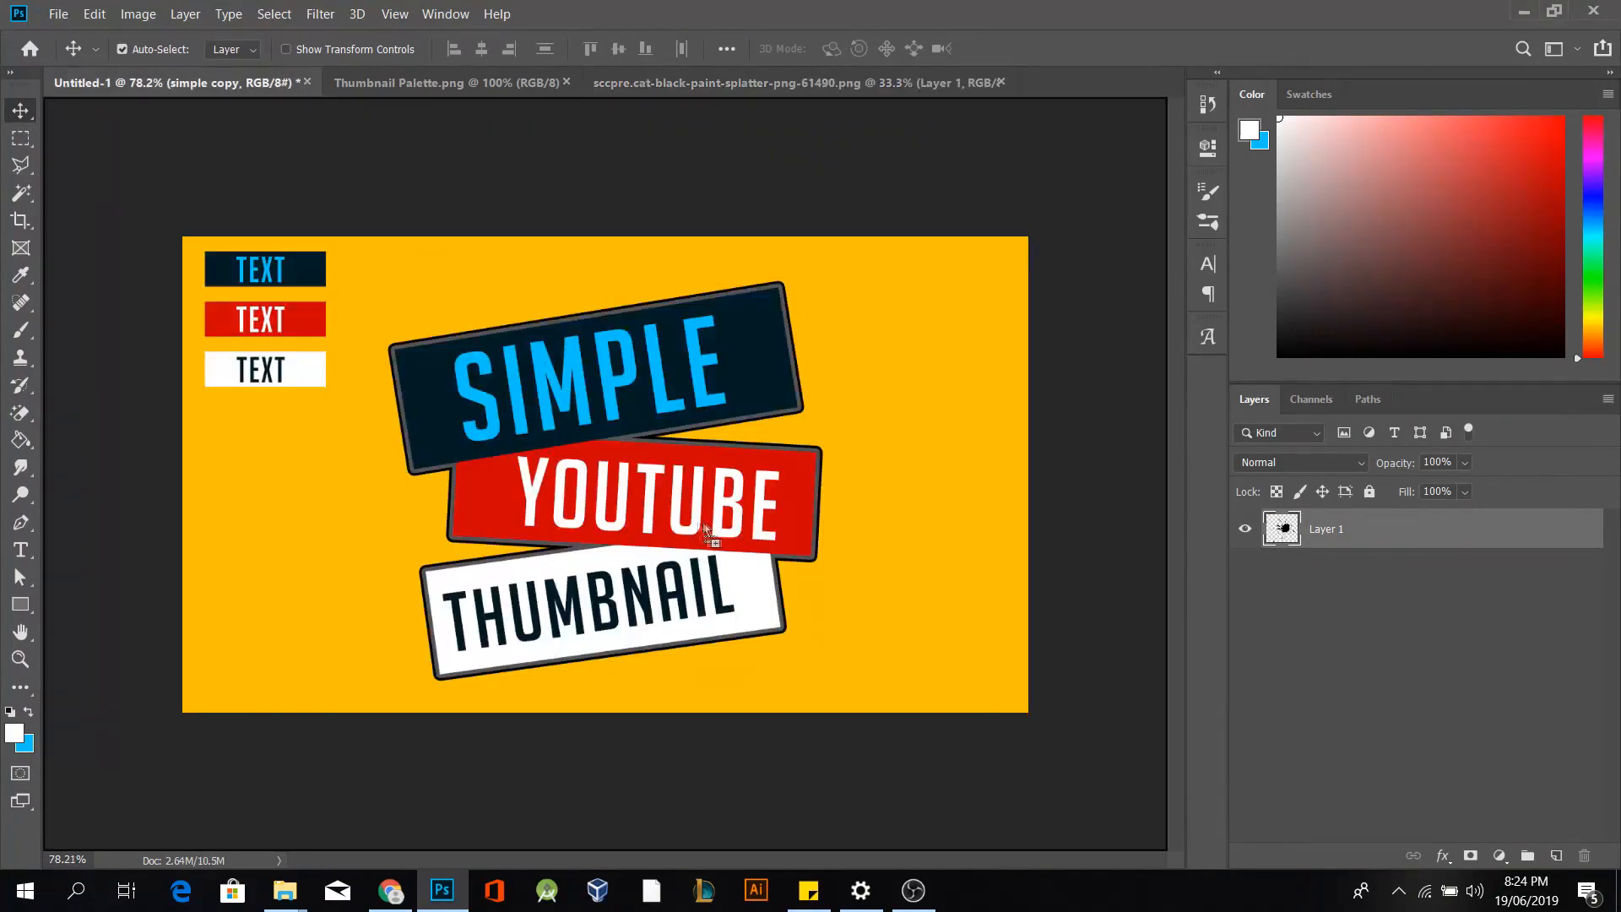
{"action": "left_click_drag", "start_coordinate": [704, 525], "coordinate": [685, 522]}
{"action": "left_click_drag", "start_coordinate": [916, 532], "coordinate": [625, 535]}
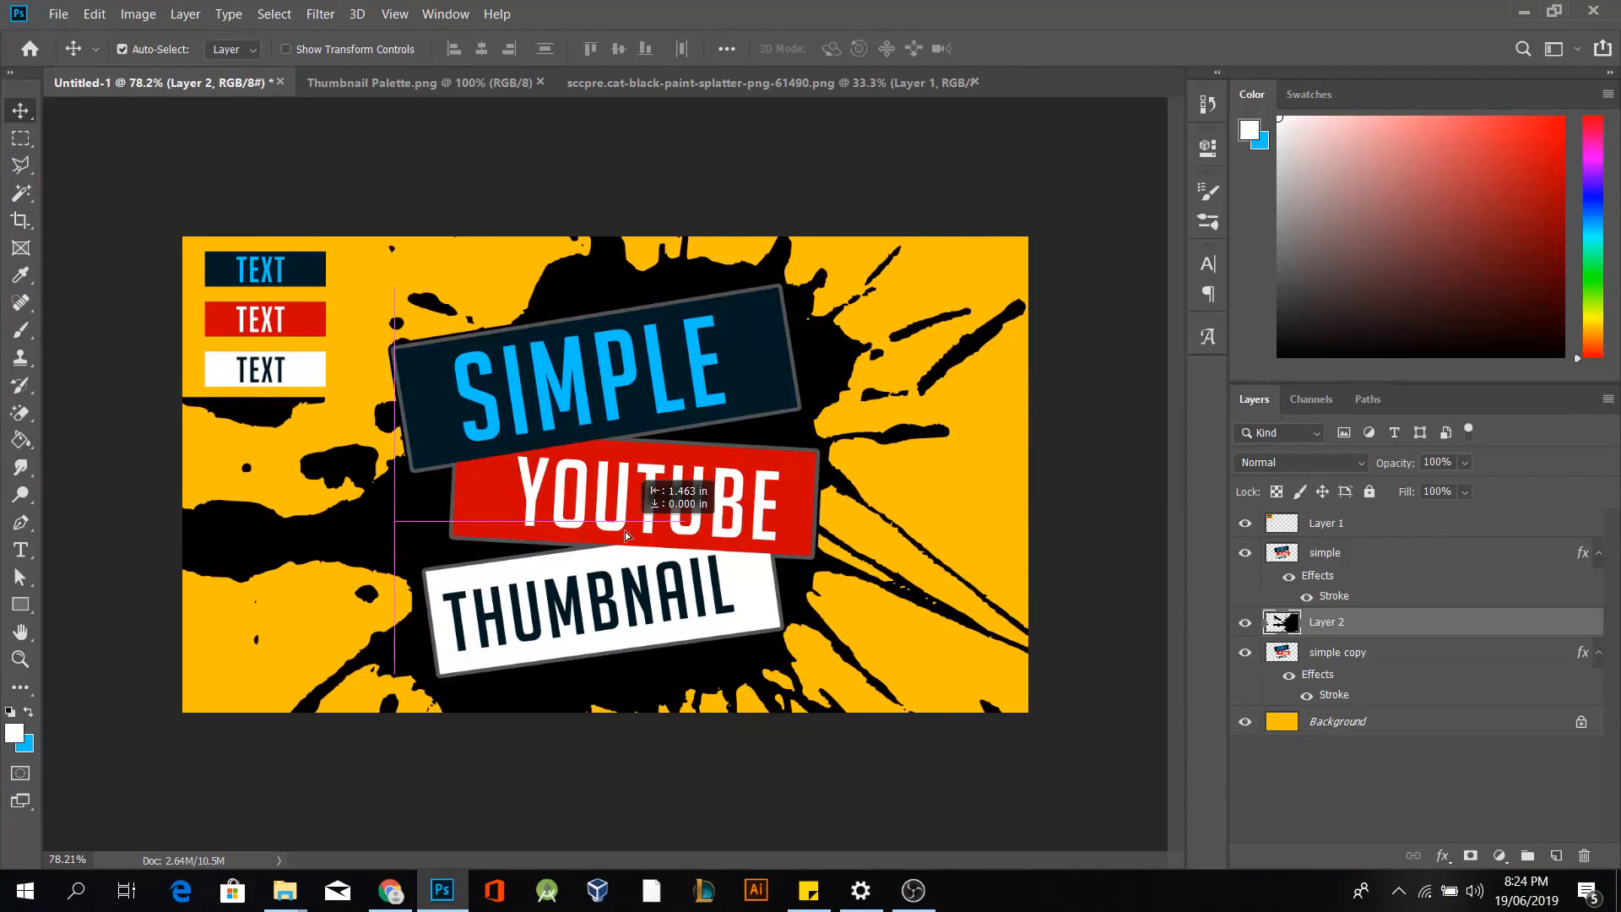
{"action": "scroll", "coordinate": [625, 535], "scroll_direction": "down", "scroll_amount": 3}
{"action": "key", "text": "ctrl+t"}
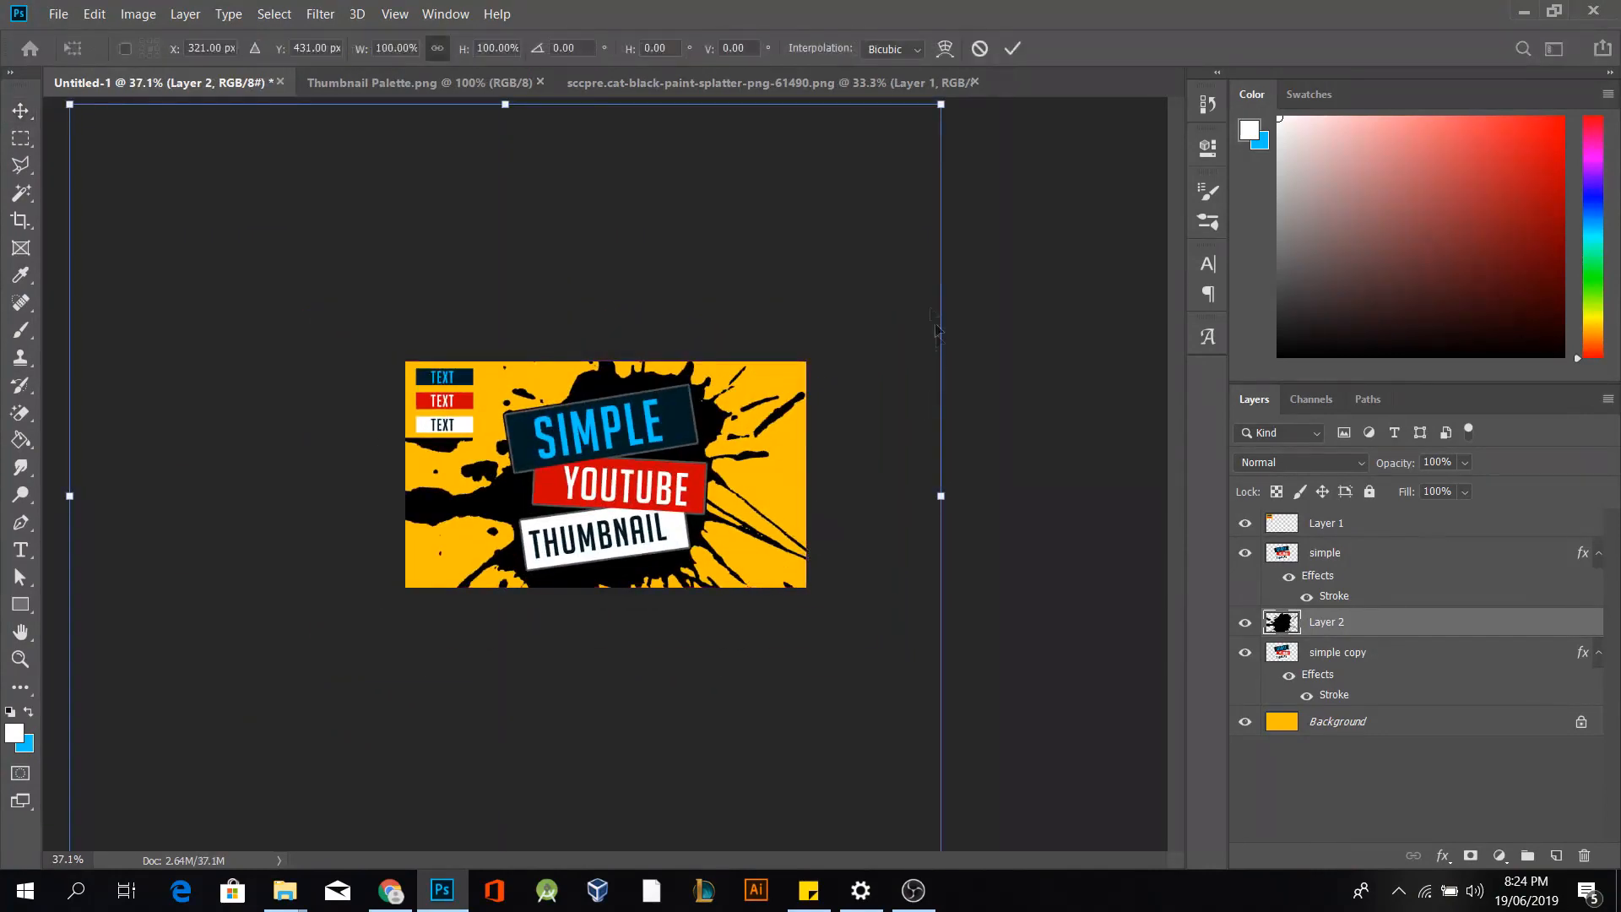
{"action": "left_click_drag", "start_coordinate": [886, 82], "coordinate": [785, 276]}
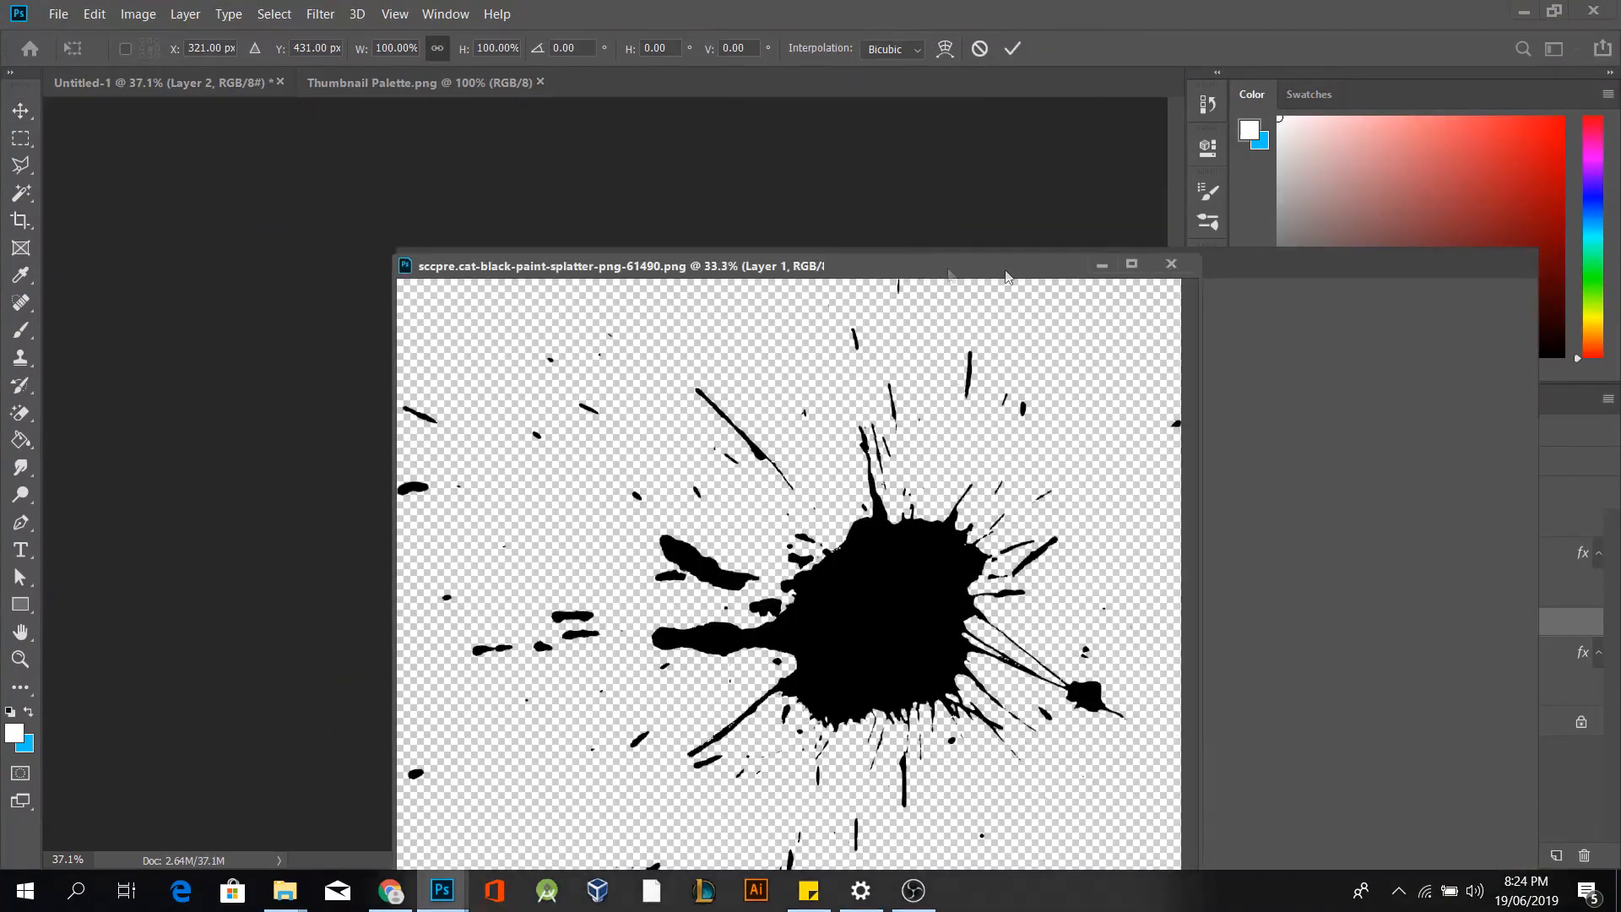
{"action": "left_click_drag", "start_coordinate": [1023, 266], "coordinate": [964, 71]}
{"action": "left_click", "coordinate": [186, 86]}
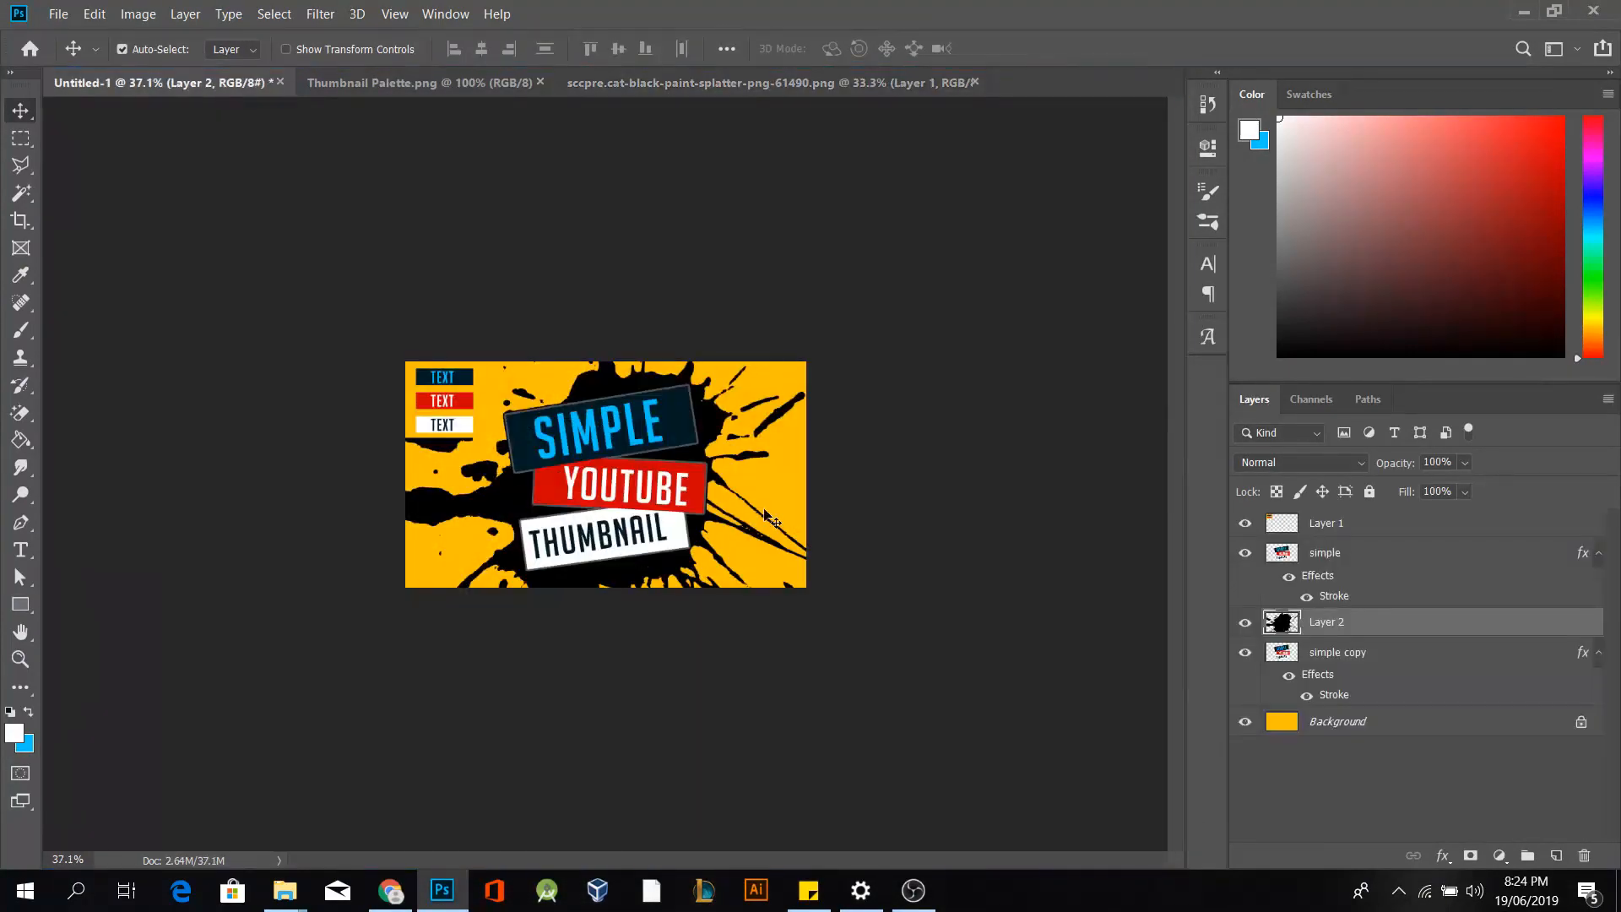
Scale the splatter layer to about 44.8% and position it behind the banners, extending out to their left side
{"action": "key", "text": "ctrl+t"}
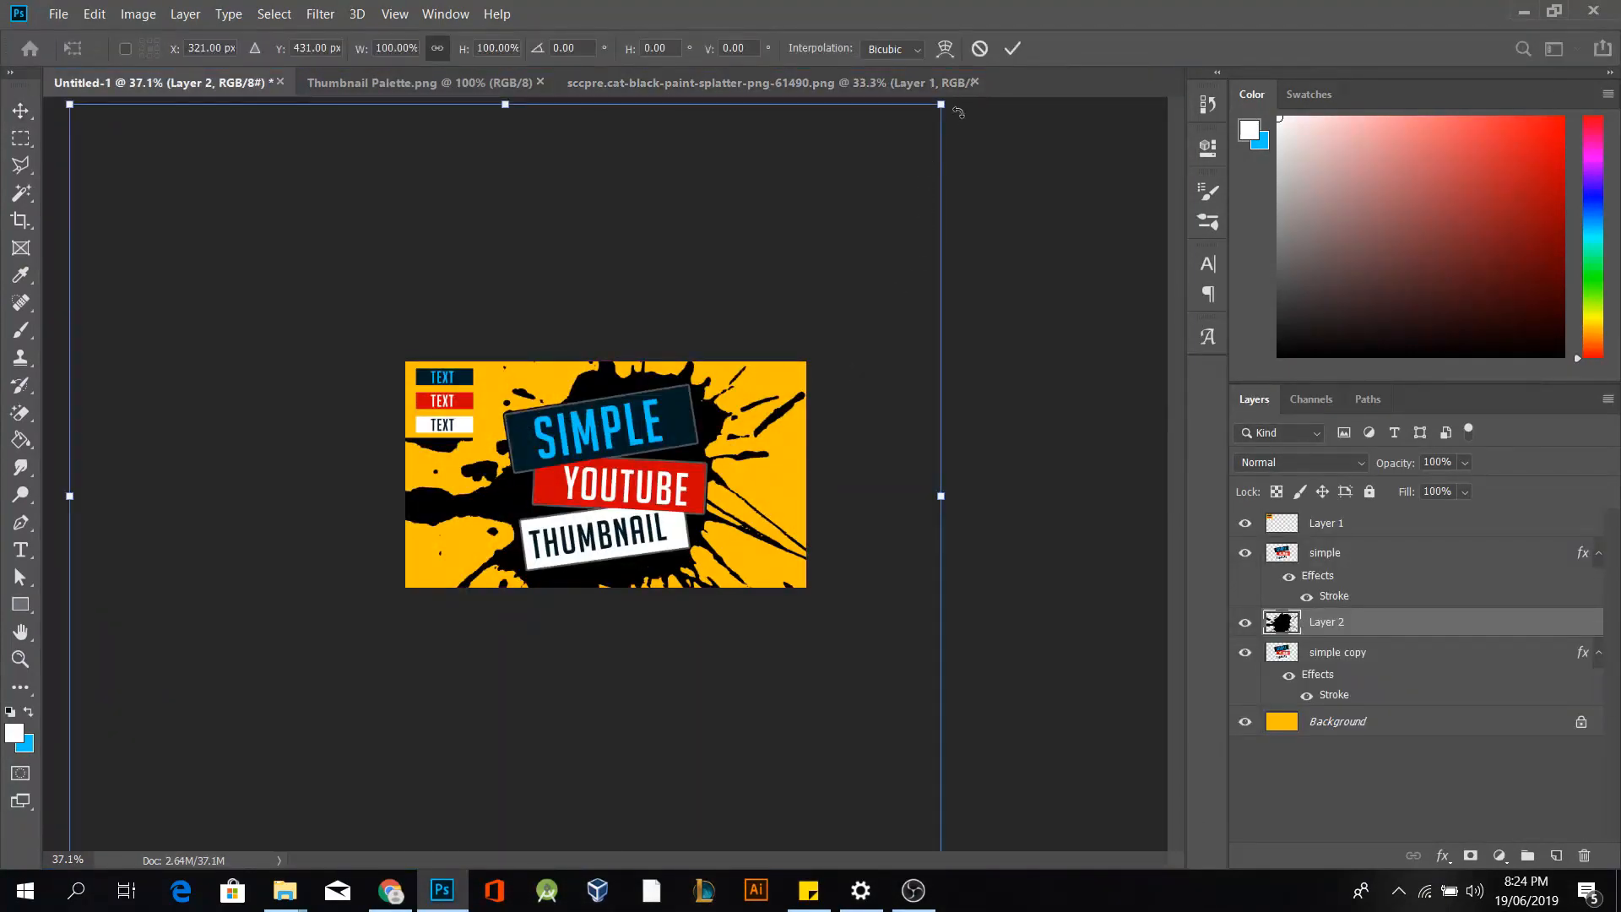
{"action": "left_click_drag", "start_coordinate": [938, 108], "coordinate": [424, 692]}
{"action": "left_click_drag", "start_coordinate": [284, 767], "coordinate": [658, 498]}
{"action": "scroll", "coordinate": [657, 500], "scroll_direction": "up", "scroll_amount": 10}
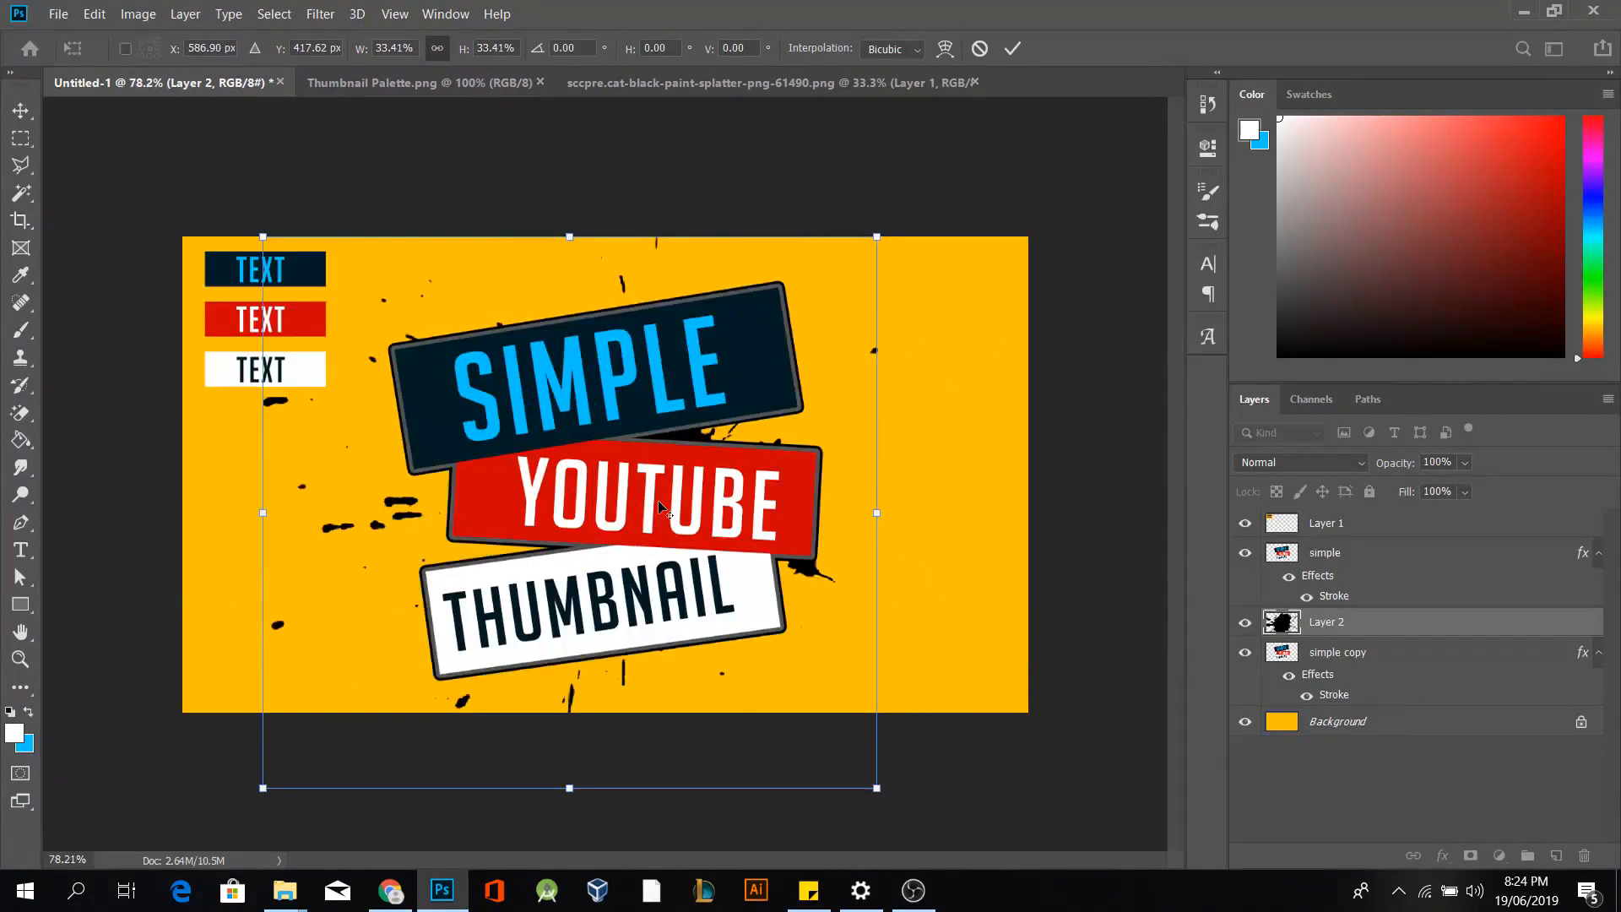
{"action": "scroll", "coordinate": [659, 505], "scroll_direction": "down", "scroll_amount": 3}
{"action": "left_click_drag", "start_coordinate": [852, 761], "coordinate": [988, 848]}
{"action": "left_click_drag", "start_coordinate": [778, 635], "coordinate": [689, 590]}
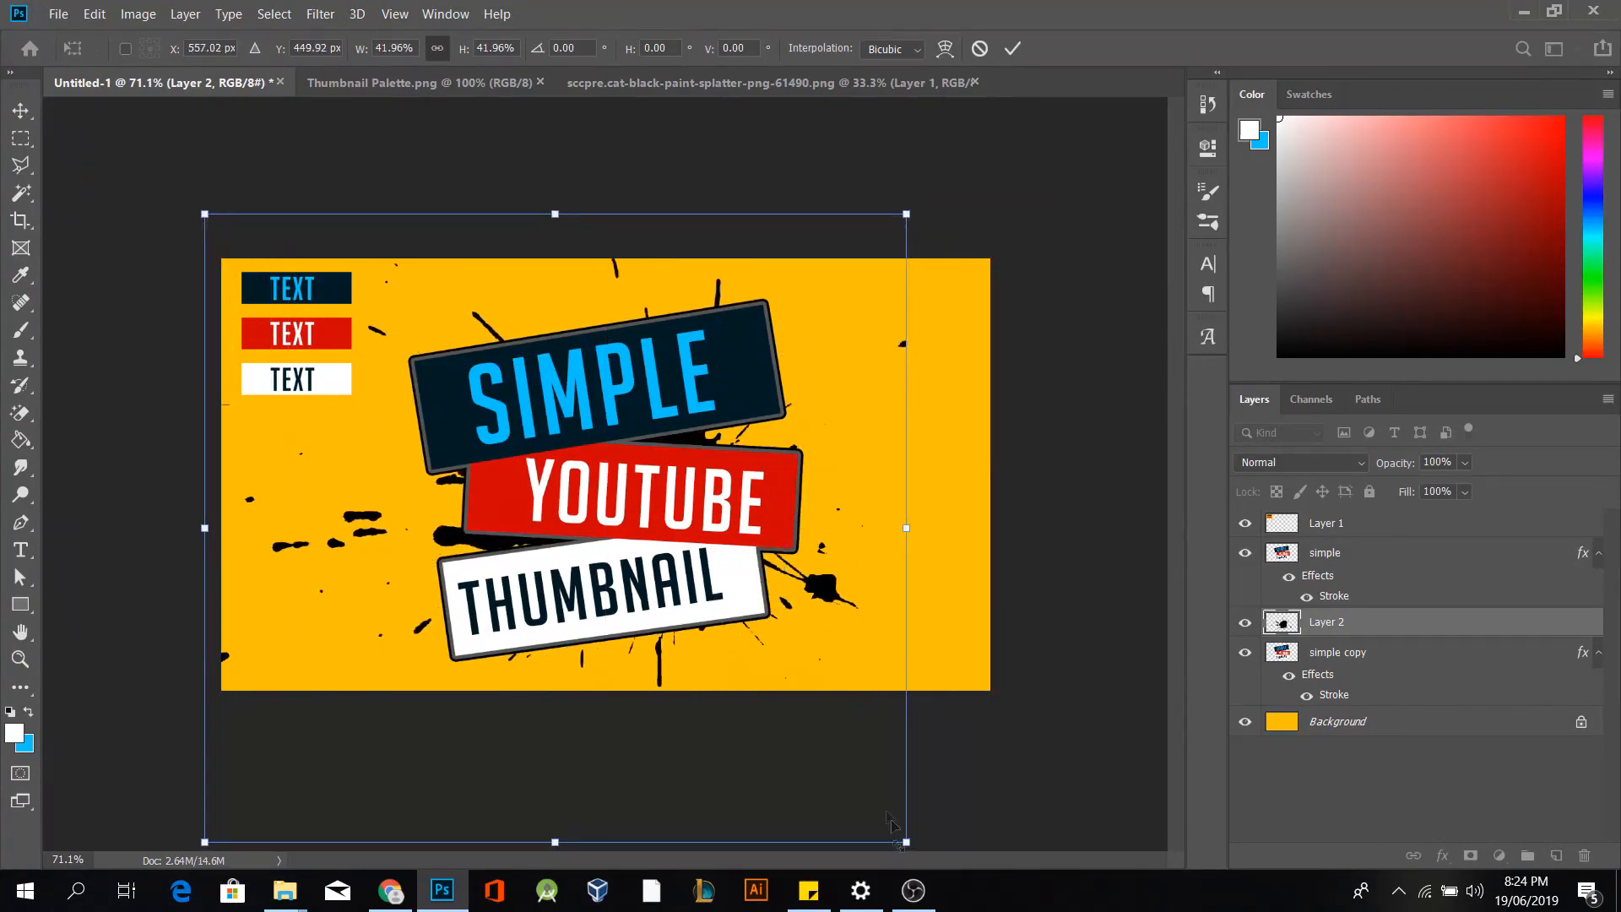
{"action": "scroll", "coordinate": [864, 735], "scroll_direction": "down", "scroll_amount": 2}
{"action": "left_click_drag", "start_coordinate": [859, 778], "coordinate": [898, 812]}
{"action": "left_click_drag", "start_coordinate": [719, 641], "coordinate": [677, 623]}
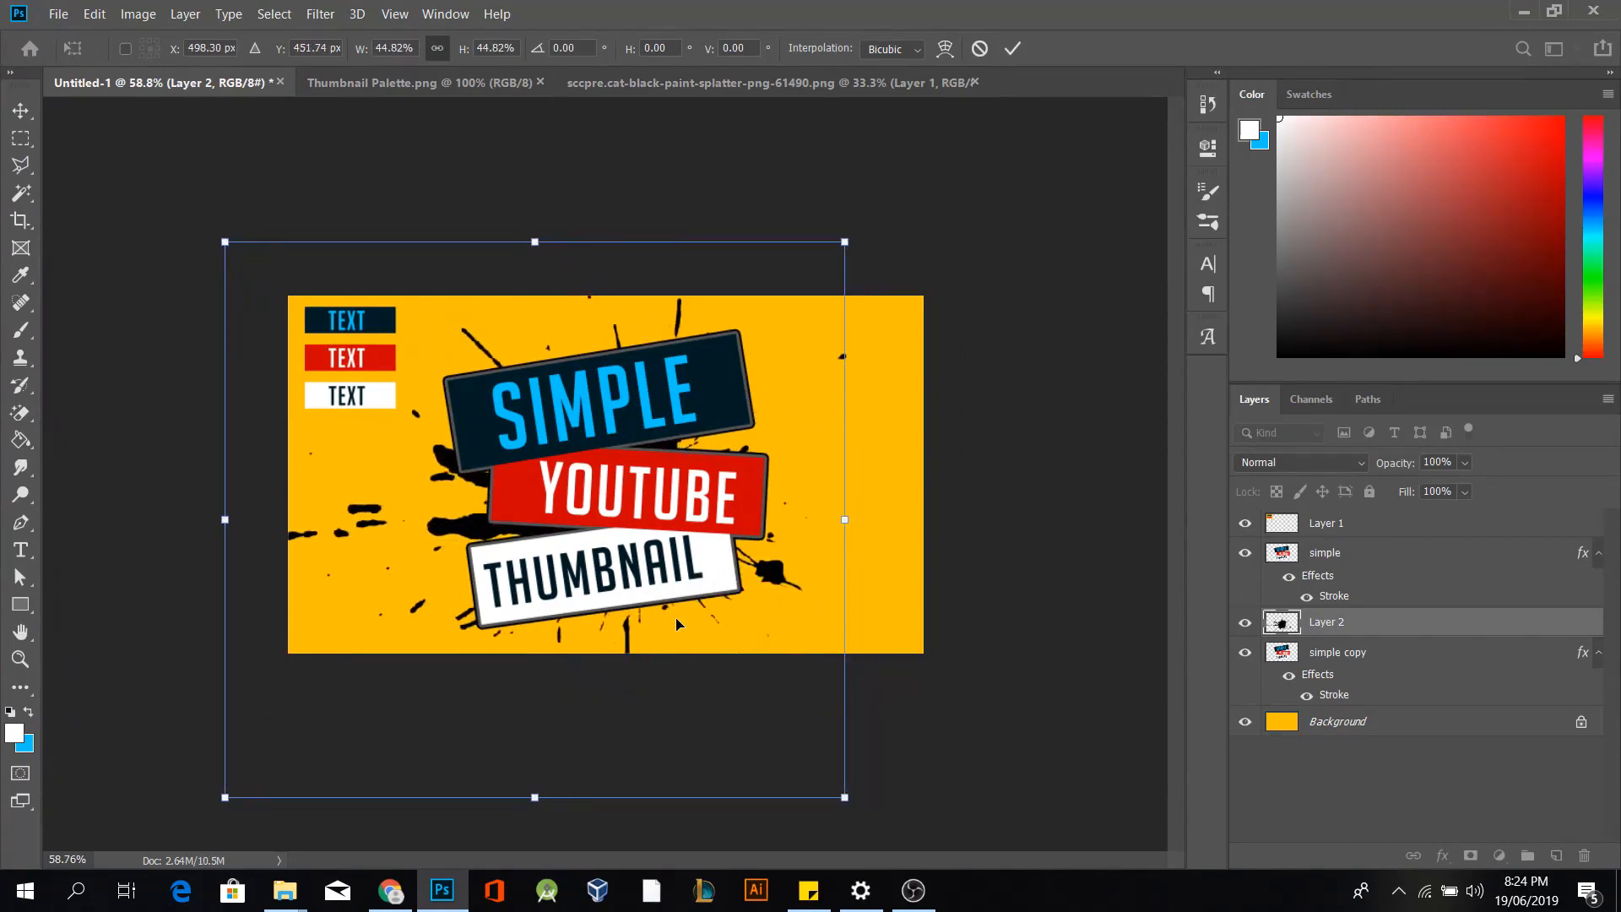
{"action": "key", "text": "Return"}
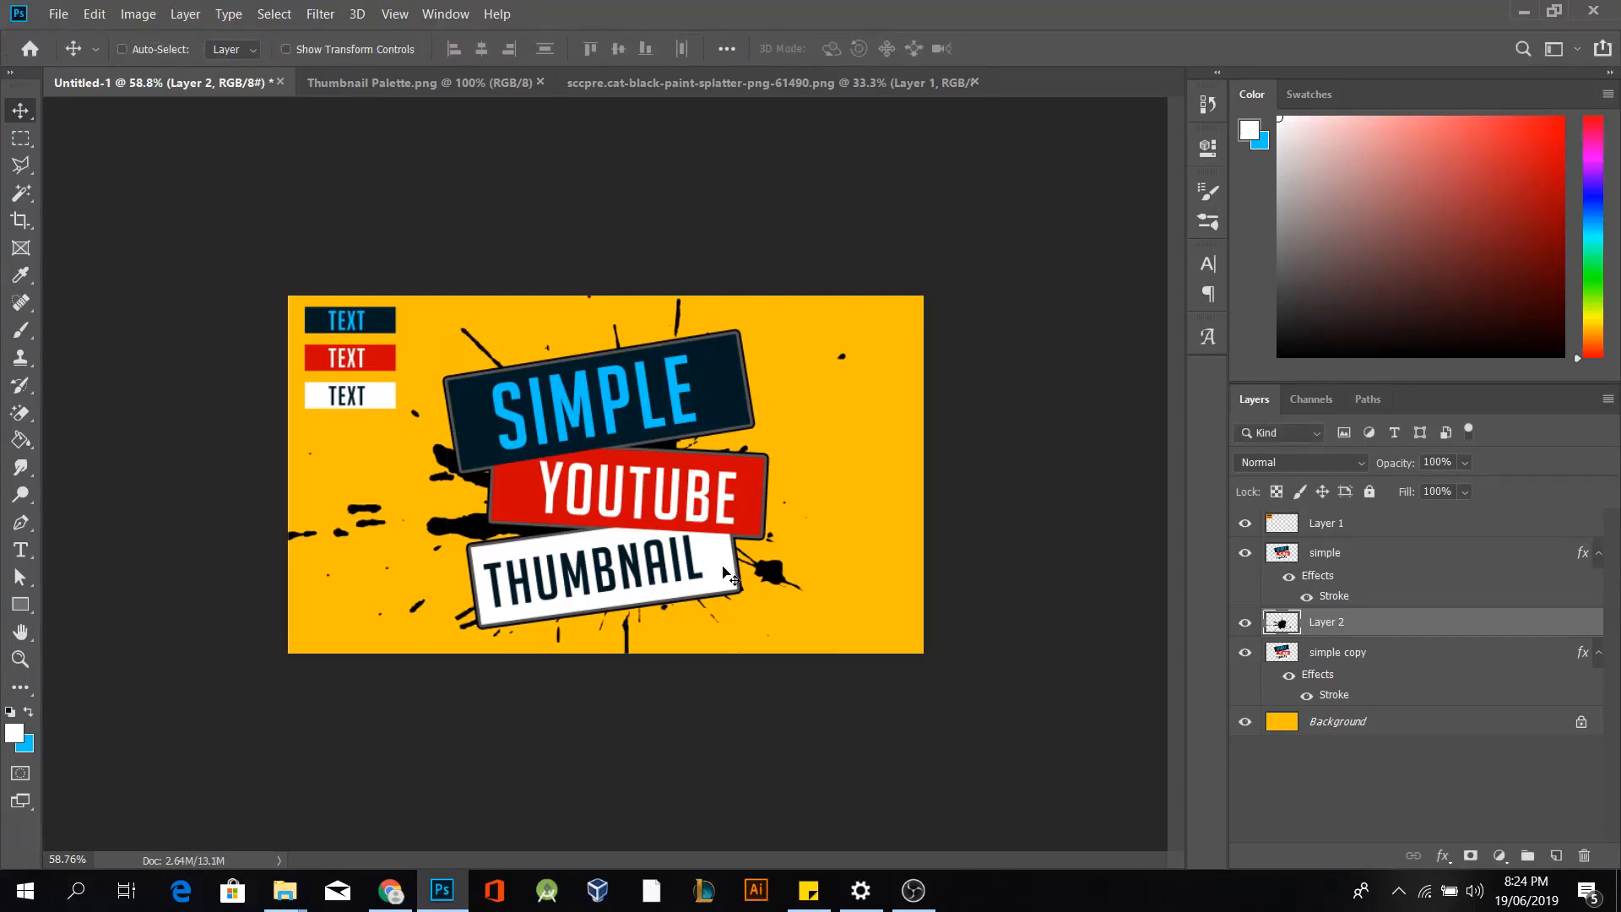
Duplicate the splatter layer, rotating the copy to about -151° and shifting it toward the right of the banners
{"action": "key", "text": "ctrl+j"}
{"action": "key", "text": "ctrl+t"}
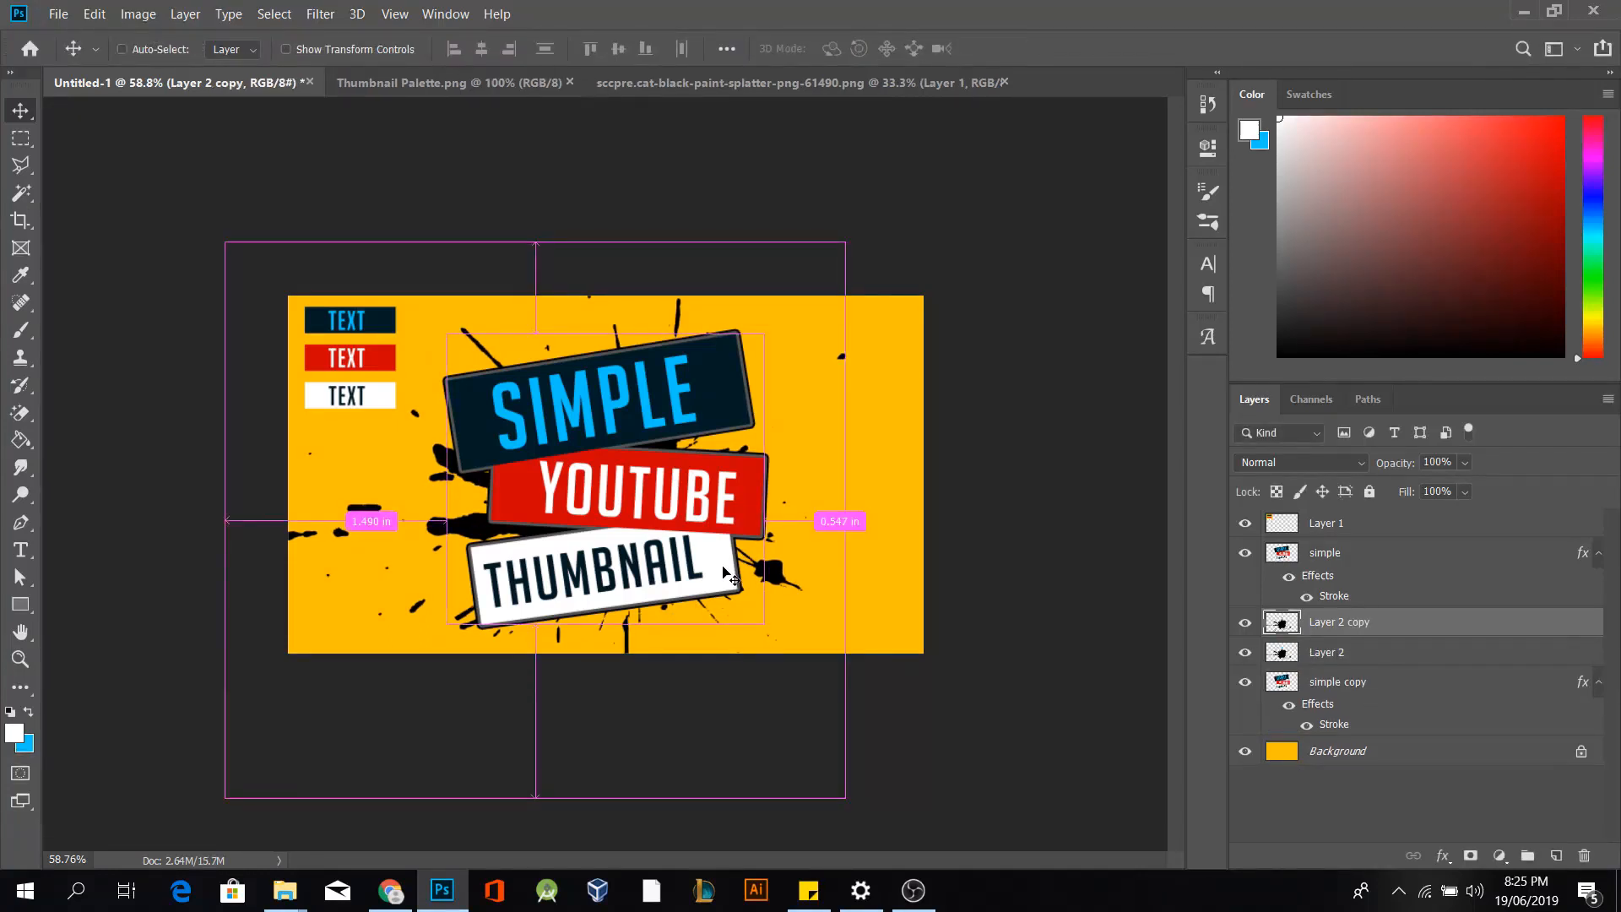
{"action": "left_click_drag", "start_coordinate": [161, 193], "coordinate": [625, 785]}
{"action": "left_click_drag", "start_coordinate": [612, 498], "coordinate": [611, 458]}
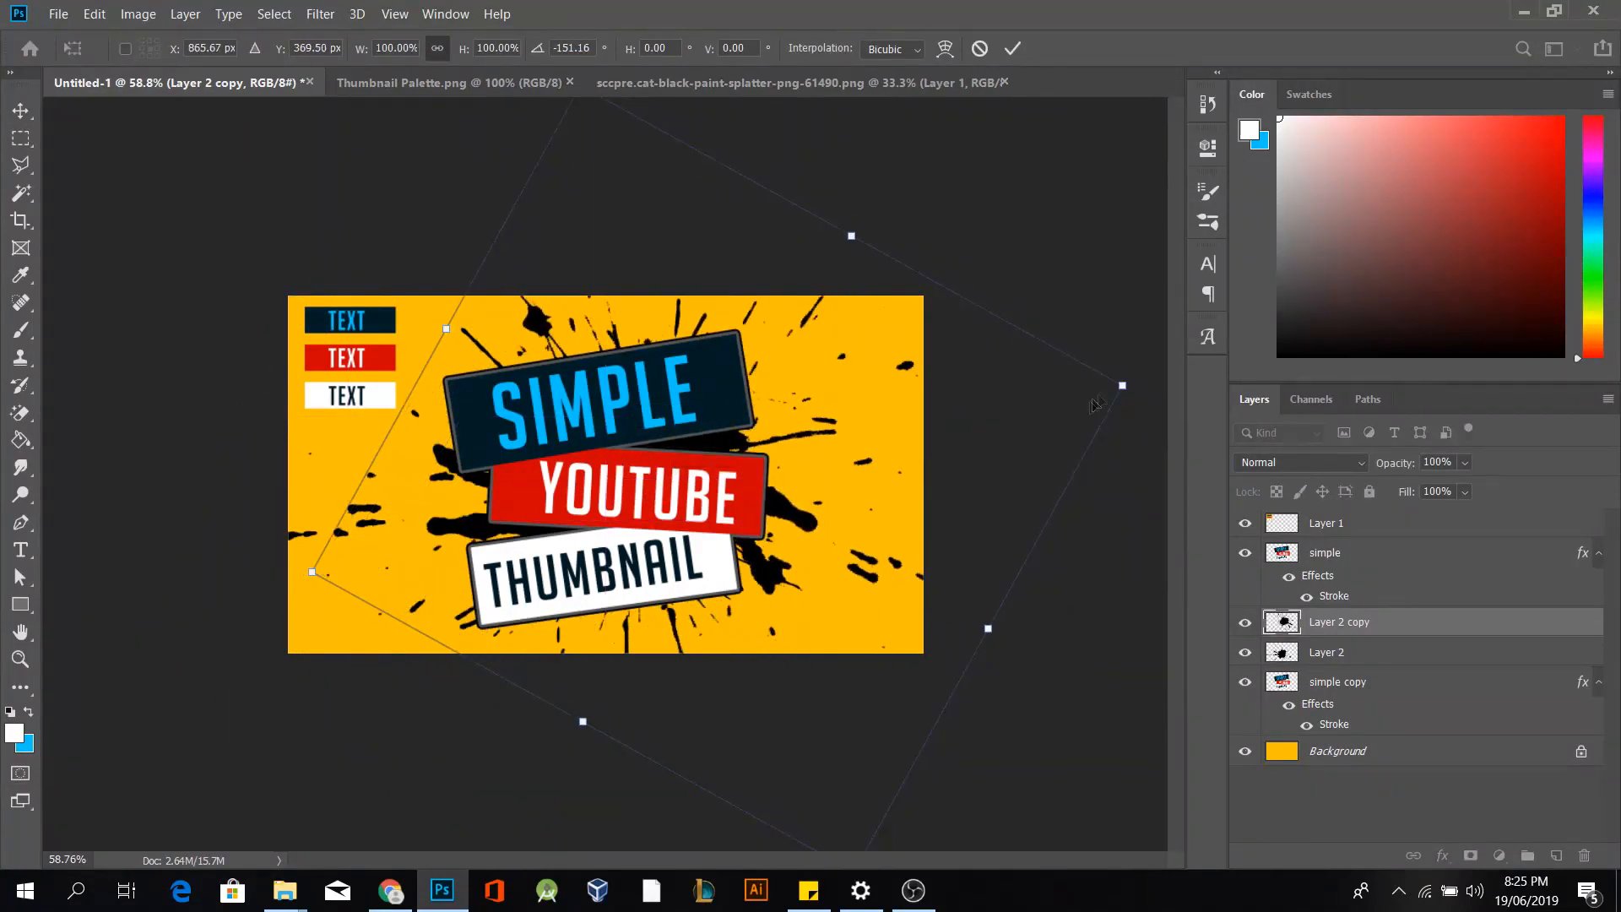
Scale the splatter copy to about 76.5%, rotate it to about 178.5° and place it behind the banners' right side
{"action": "left_click_drag", "start_coordinate": [1125, 385], "coordinate": [967, 489]}
{"action": "left_click_drag", "start_coordinate": [1044, 414], "coordinate": [773, 496]}
{"action": "left_click_drag", "start_coordinate": [665, 388], "coordinate": [648, 593]}
{"action": "left_click_drag", "start_coordinate": [524, 181], "coordinate": [848, 651]}
{"action": "left_click_drag", "start_coordinate": [824, 809], "coordinate": [737, 308]}
{"action": "left_click_drag", "start_coordinate": [591, 173], "coordinate": [495, 306]}
{"action": "left_click_drag", "start_coordinate": [696, 528], "coordinate": [704, 519]}
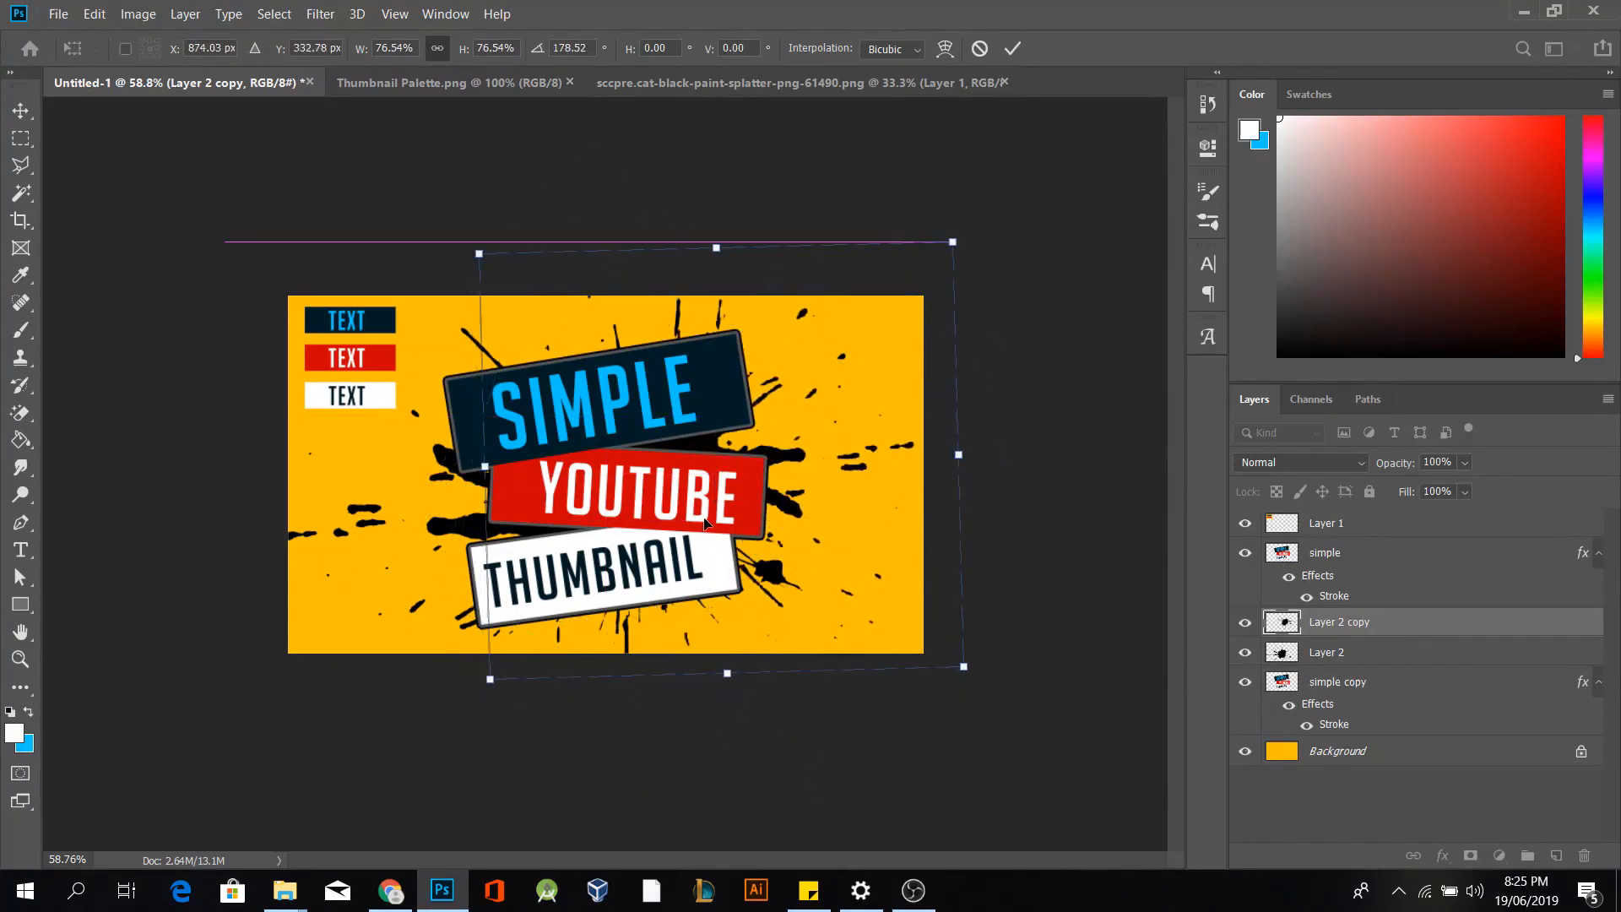
{"action": "key", "text": "Return"}
{"action": "scroll", "coordinate": [704, 518], "scroll_direction": "up", "scroll_amount": 3}
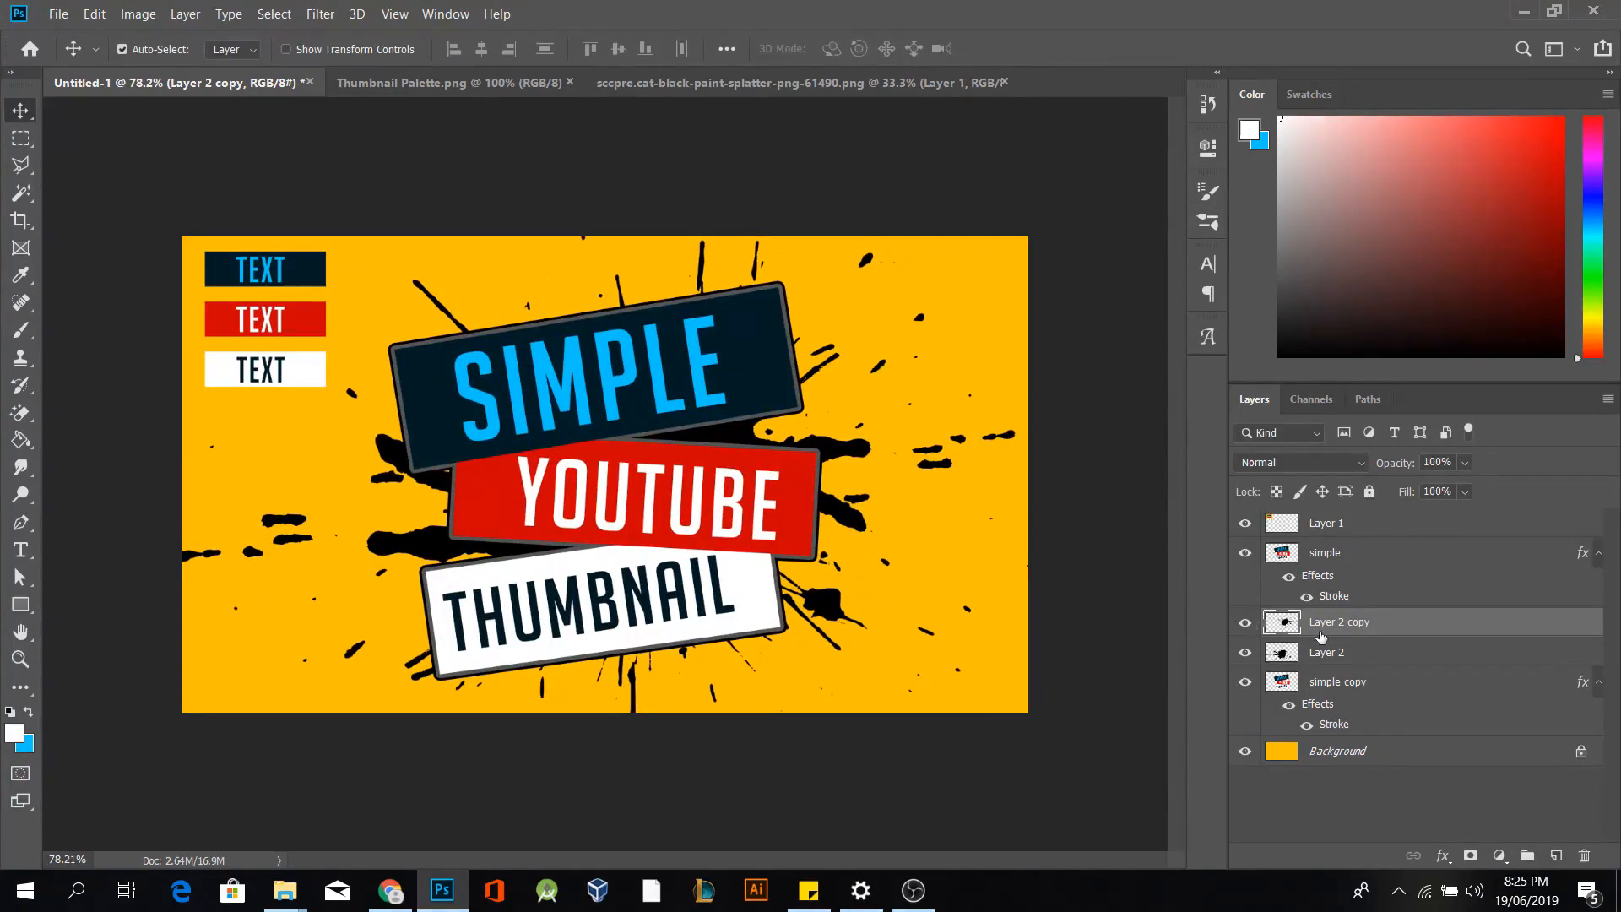
Try nudging both banner layers together over the splatters, and clear the layer selection
{"action": "left_click", "coordinate": [1332, 681]}
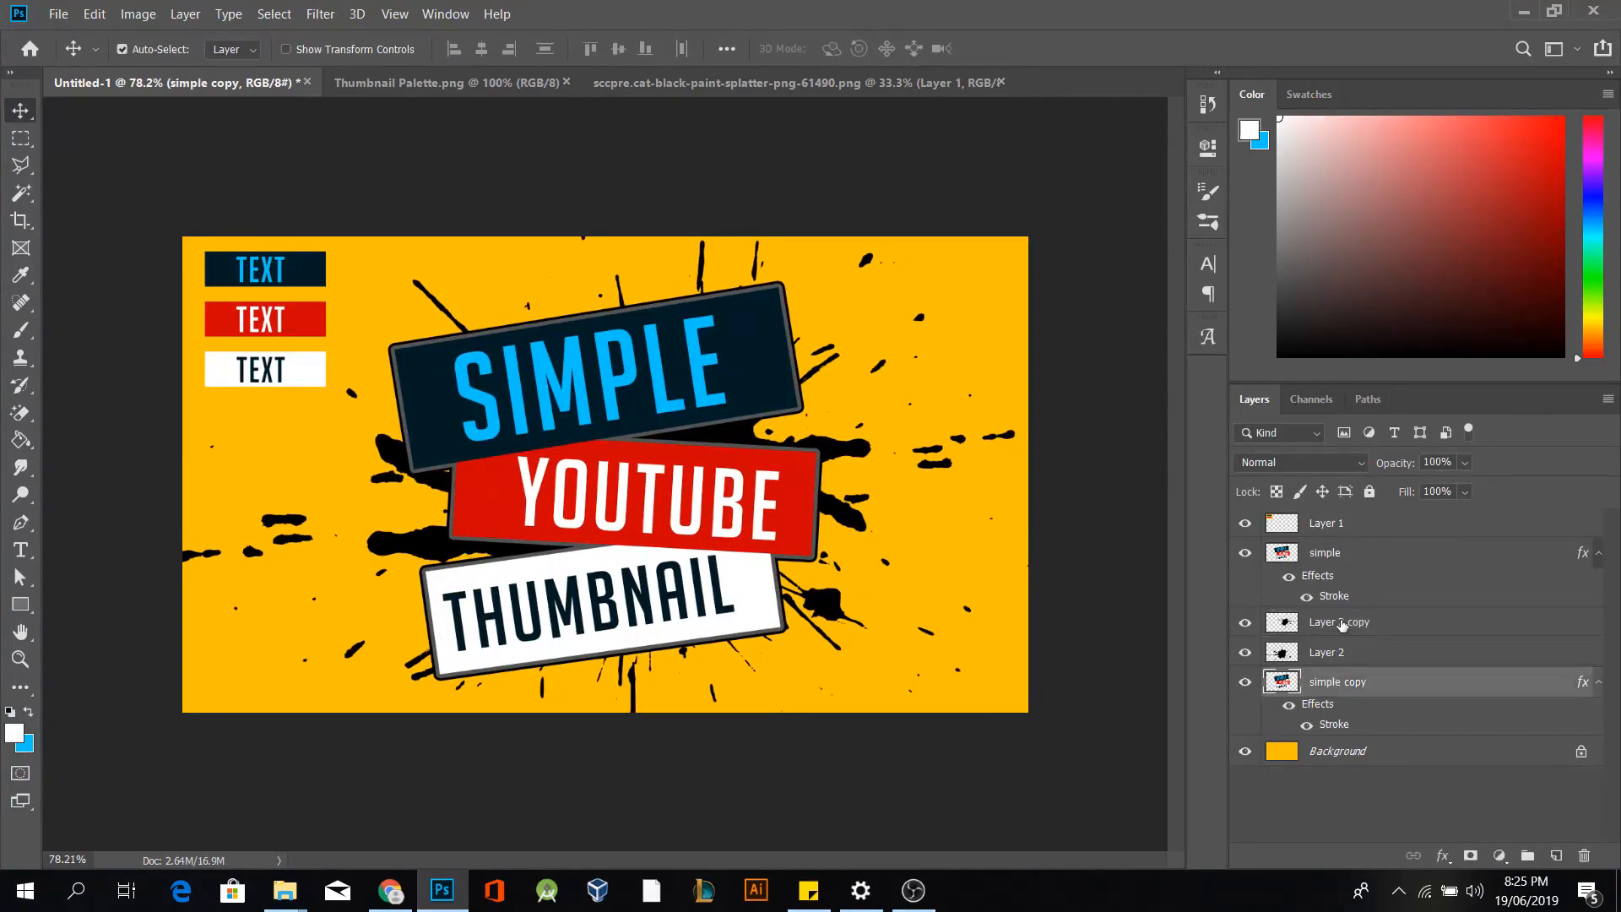
{"action": "left_click", "coordinate": [1339, 564], "text": "ctrl"}
{"action": "mouse_move", "coordinate": [716, 520]}
{"action": "left_mouse_down"}
{"action": "mouse_move", "coordinate": [686, 513]}
{"action": "mouse_move", "coordinate": [707, 510]}
{"action": "left_mouse_up"}
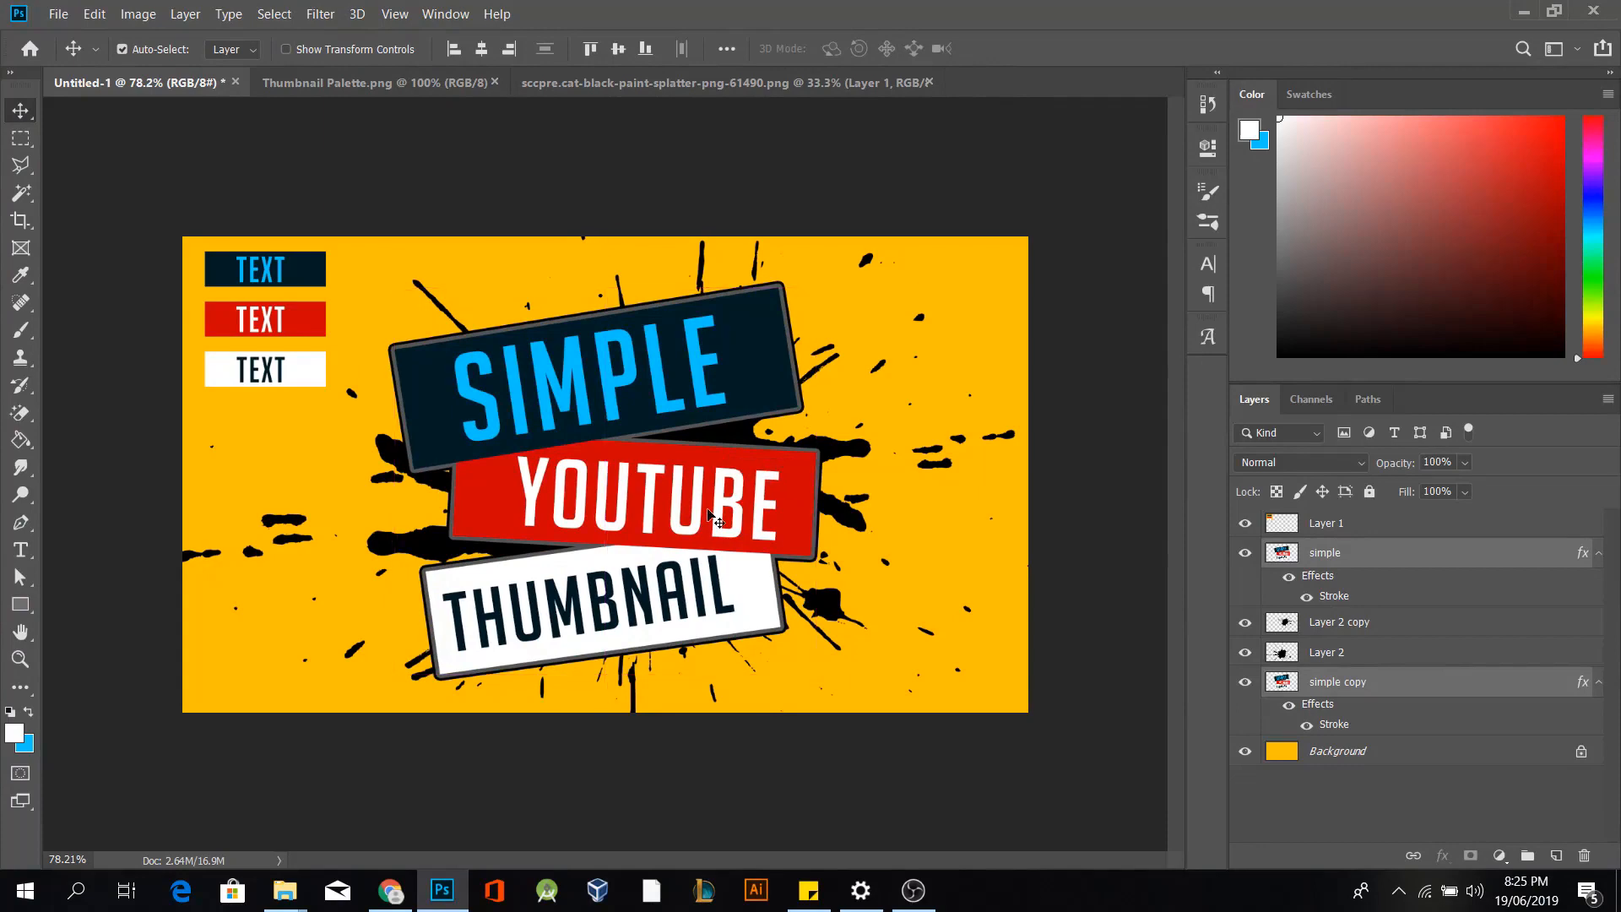
{"action": "left_click", "coordinate": [1096, 469]}
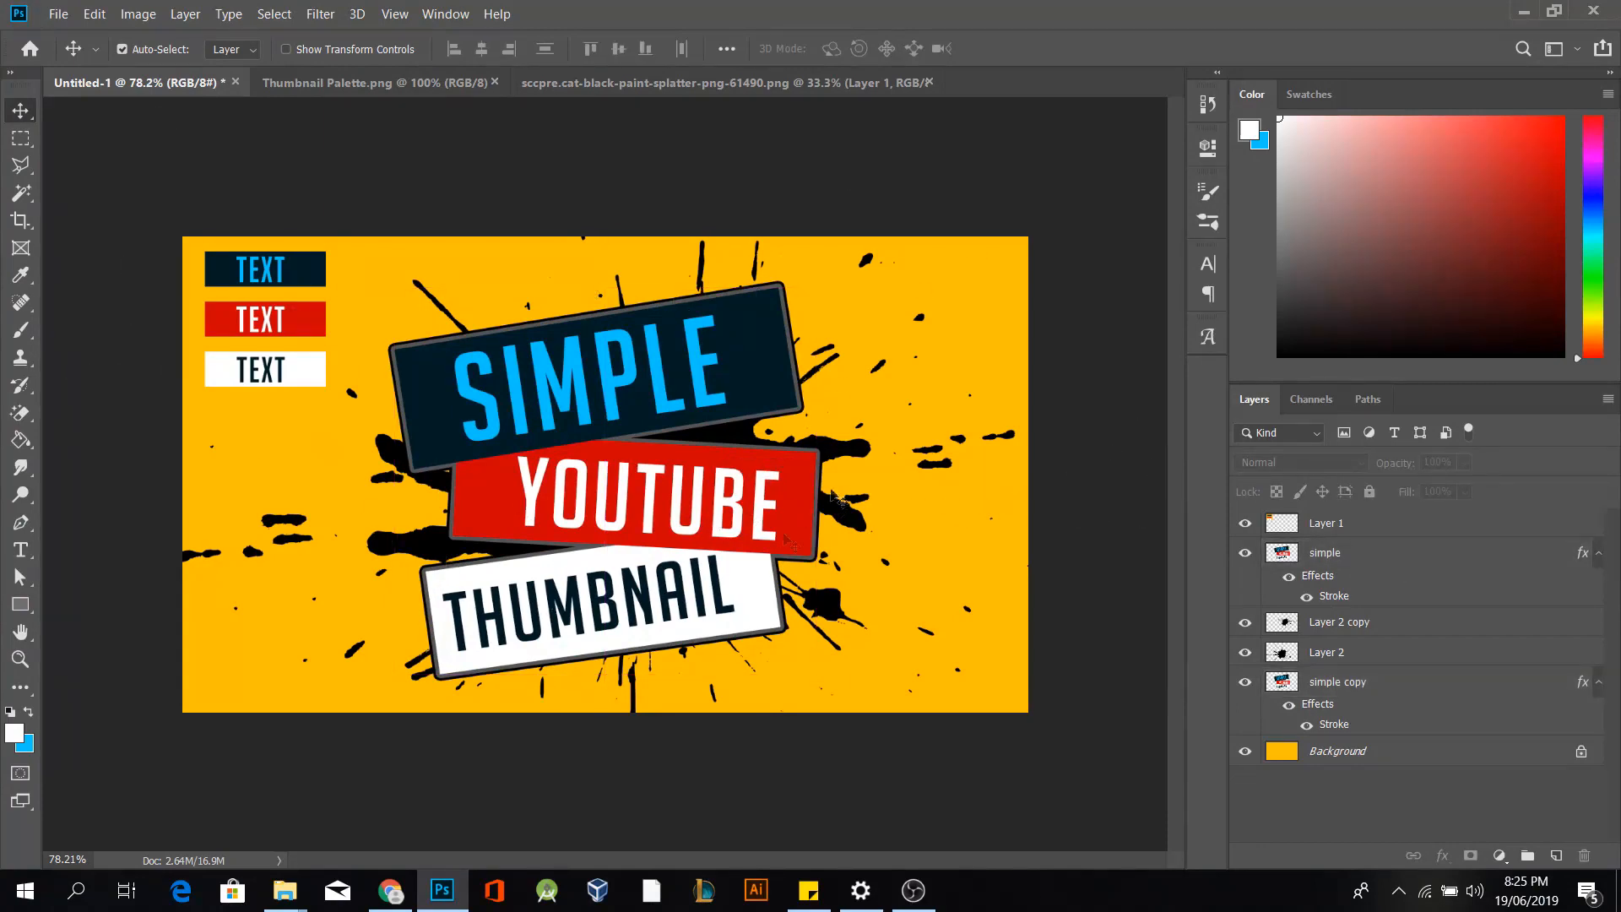
{"action": "scroll", "coordinate": [912, 466], "scroll_direction": "up", "scroll_amount": 1}
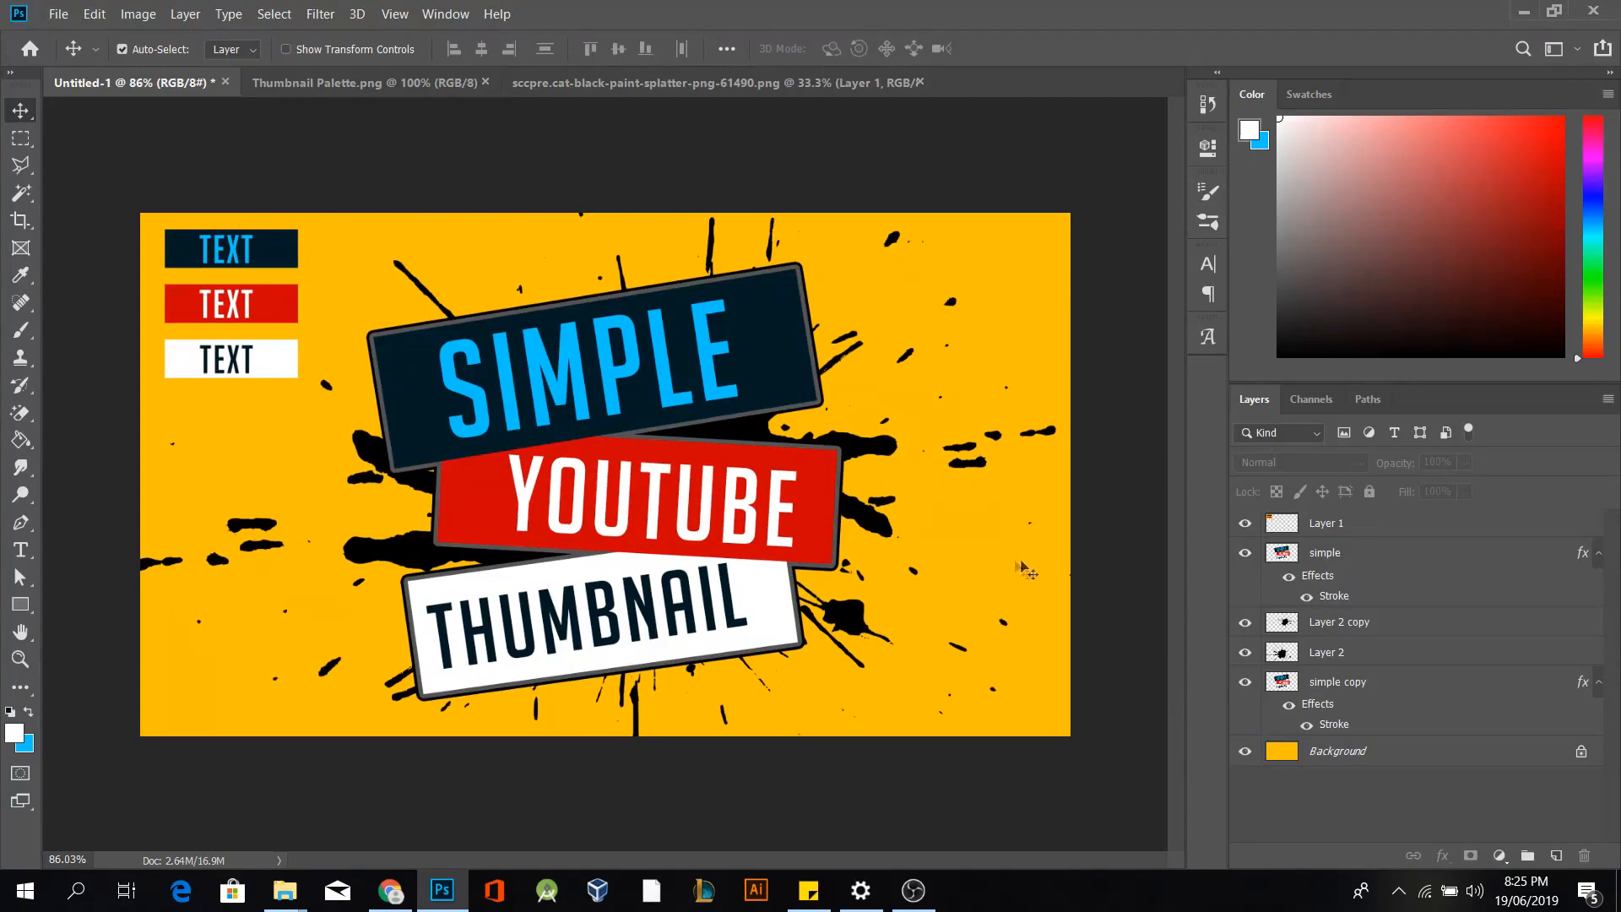